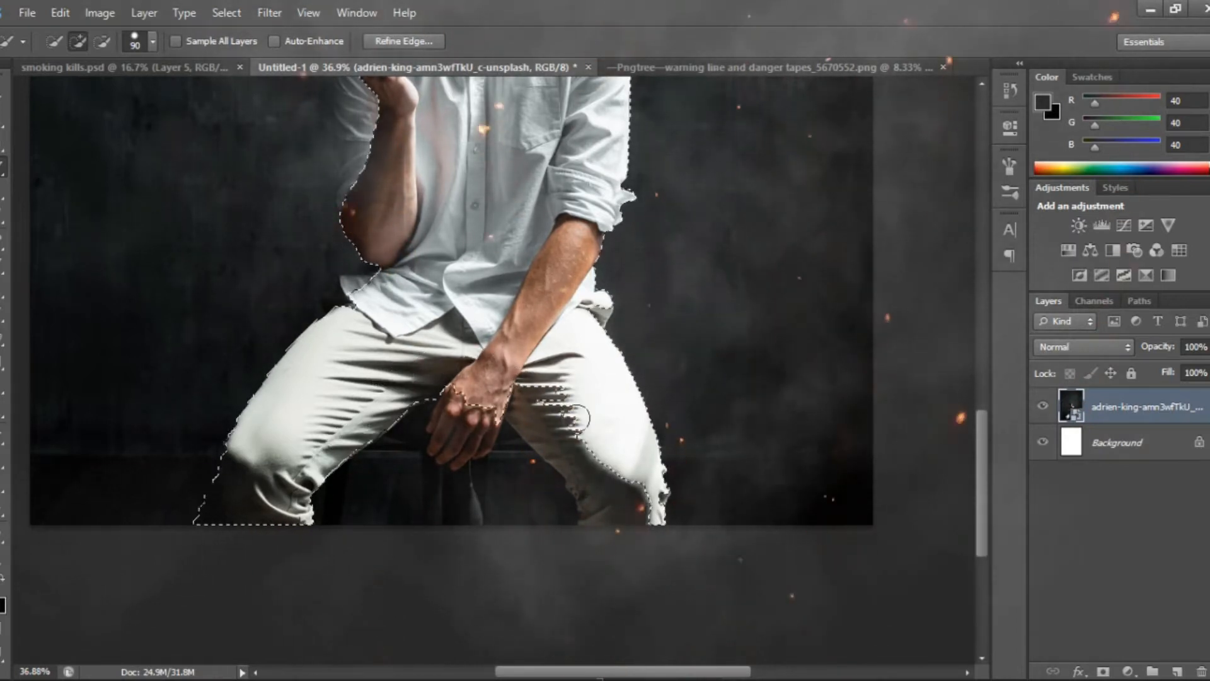
# Extend the quick selection over the man's raised arm, head and hair, plus the cigarette smoke, trimming stray background beside the sleeve
pyautogui.scroll(5, 560, 232)
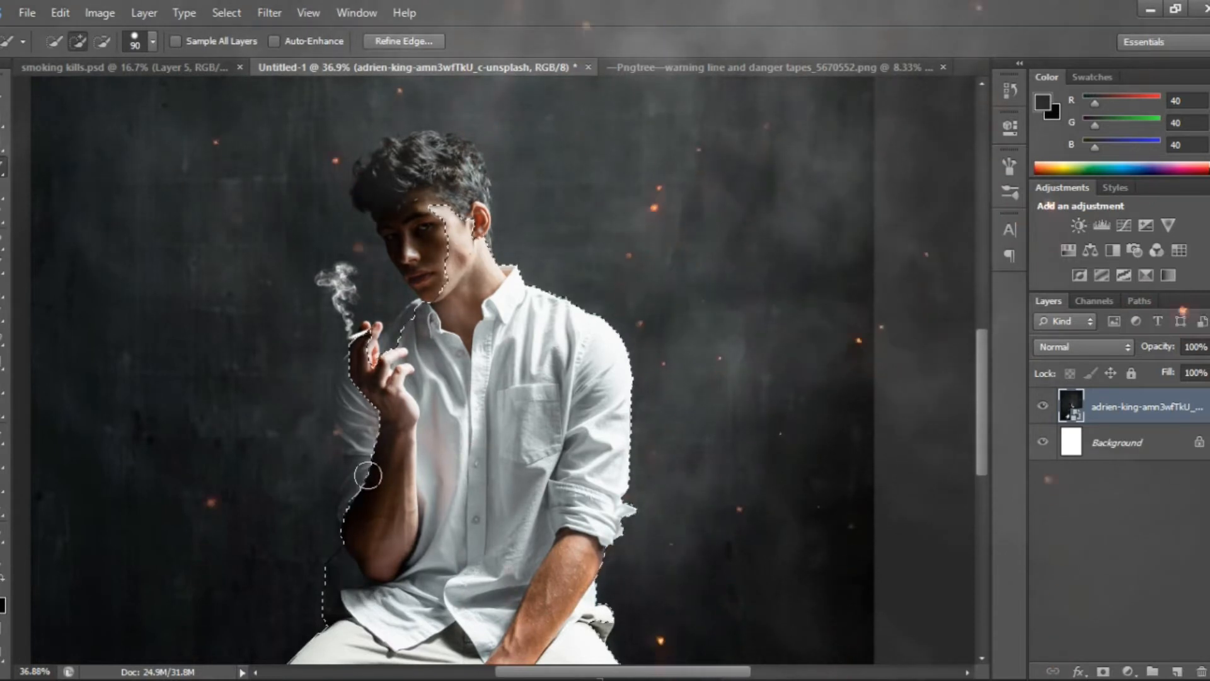
pyautogui.moveTo(368, 475); pyautogui.dragTo(370, 416)
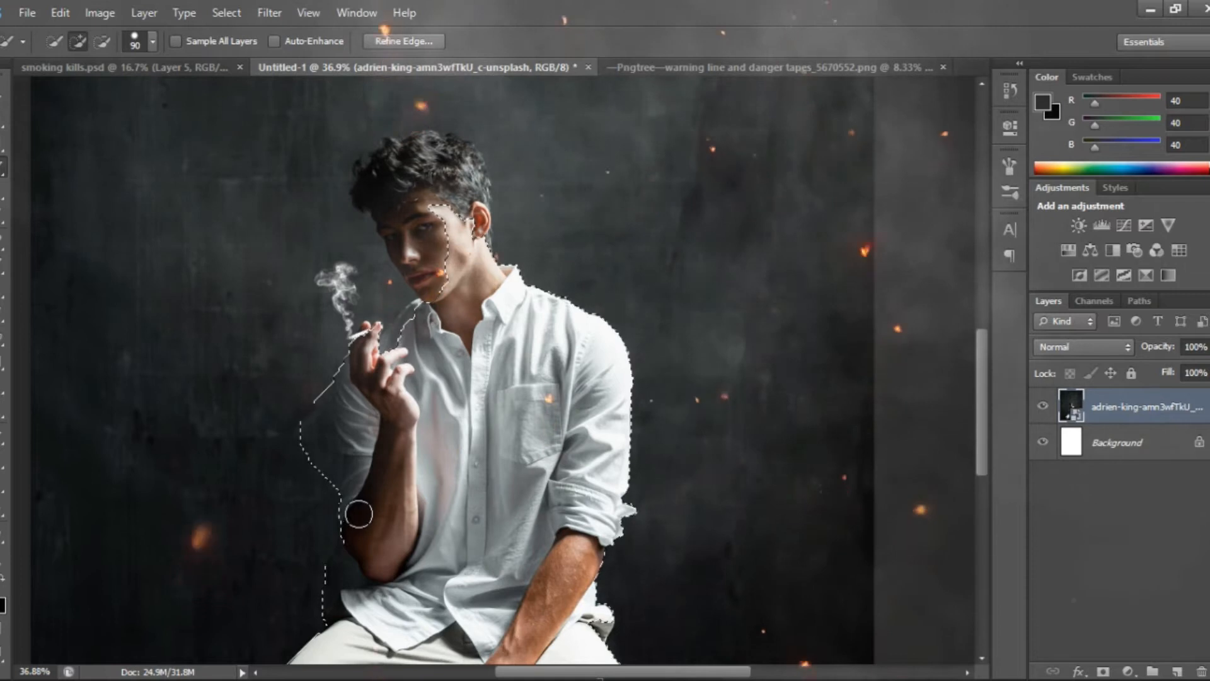
pyautogui.press('alt')
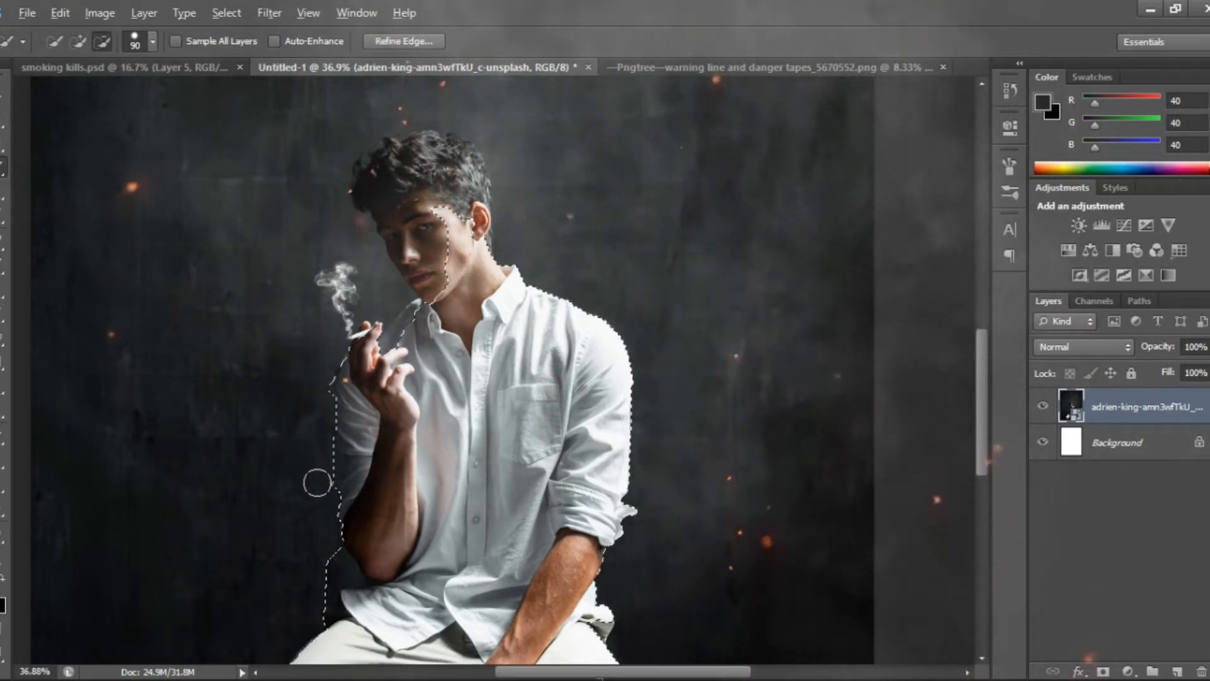
pyautogui.moveTo(406, 330); pyautogui.dragTo(439, 284)
pyautogui.moveTo(429, 236); pyautogui.dragTo(391, 184)
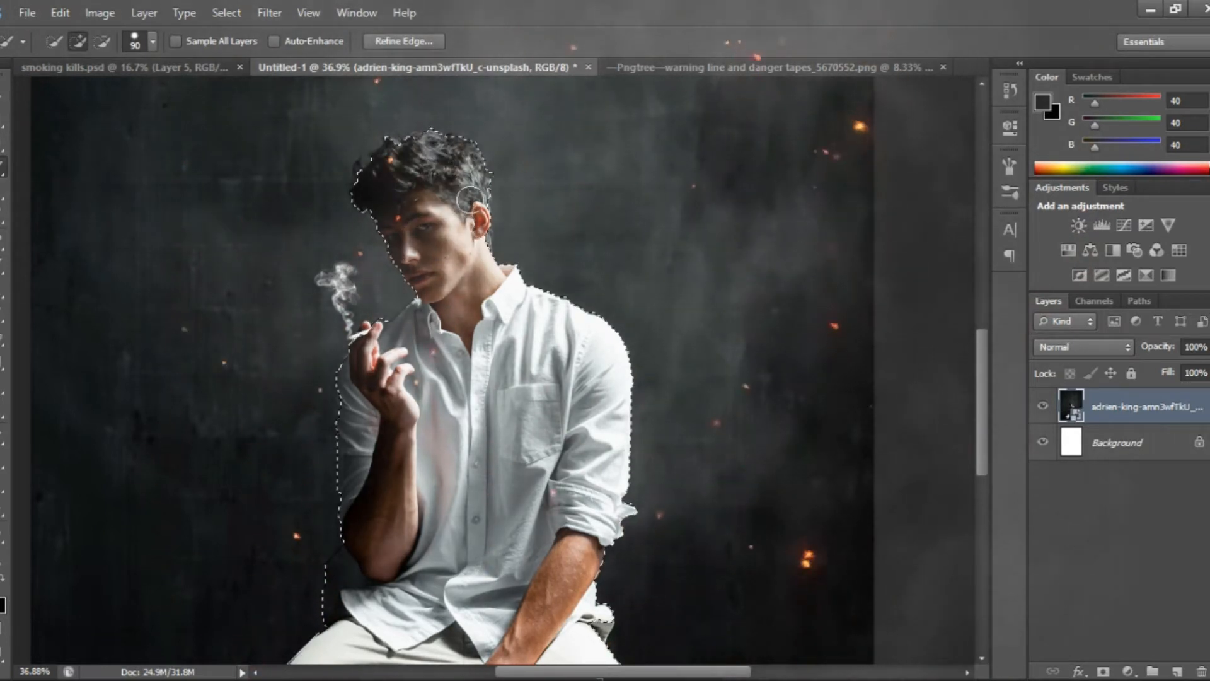
pyautogui.moveTo(408, 240); pyautogui.dragTo(421, 326)
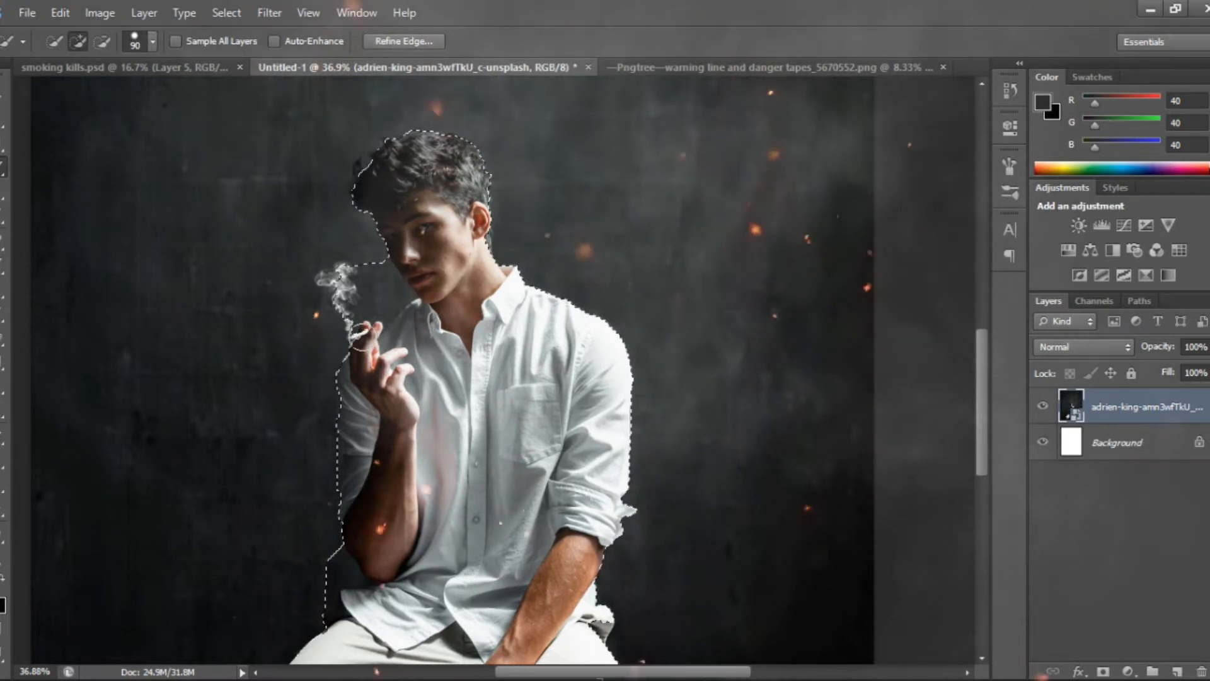
pyautogui.moveTo(345, 307); pyautogui.dragTo(360, 310)
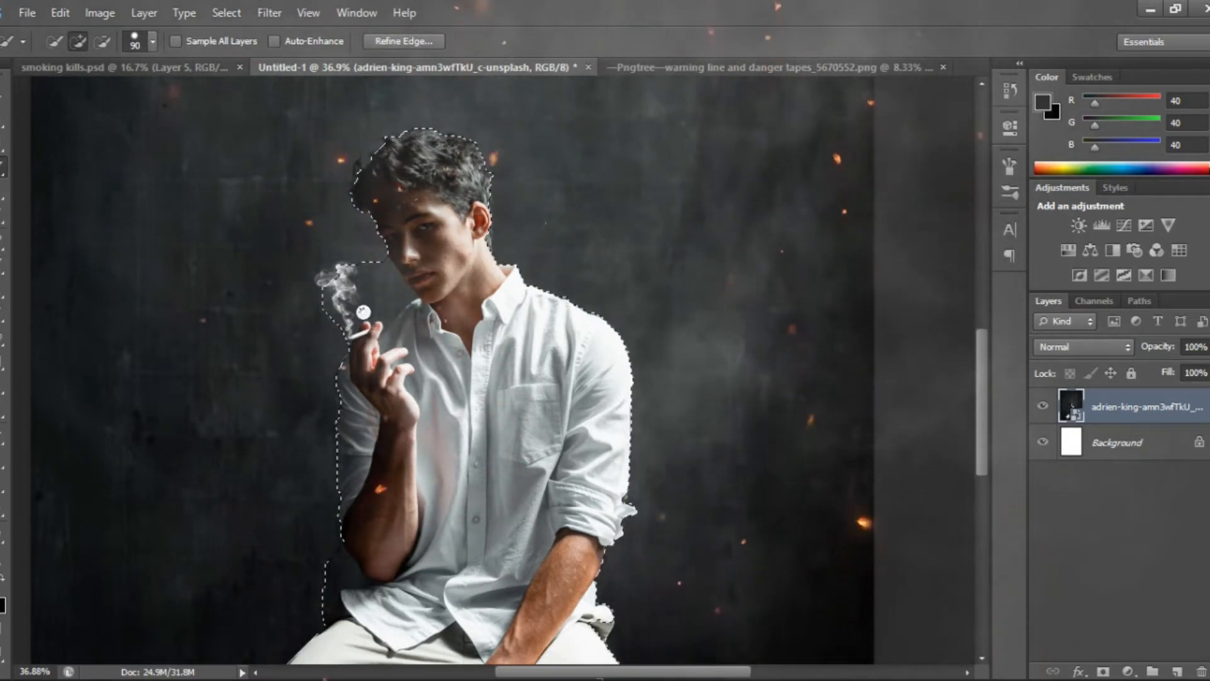
# Copy the selected man to a new layer and toggle that layer's visibility to check the cutout
pyautogui.hotkey('ctrl', 'j')
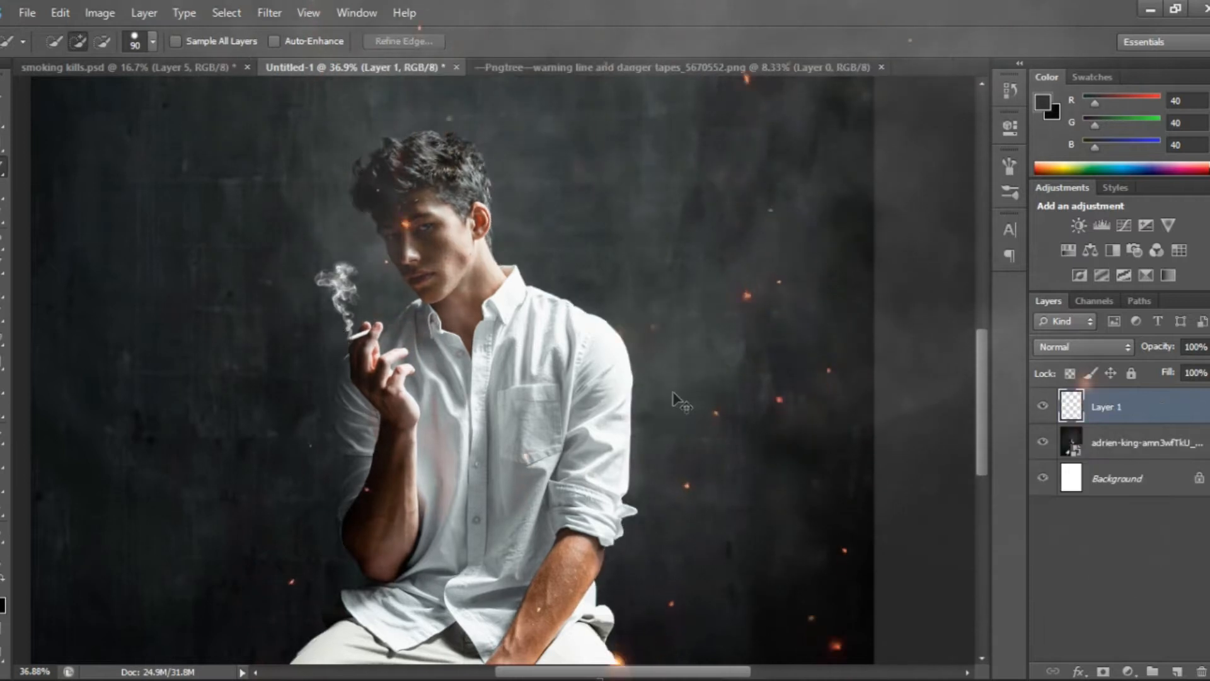
pyautogui.click(1045, 406)
pyautogui.click(1045, 405)
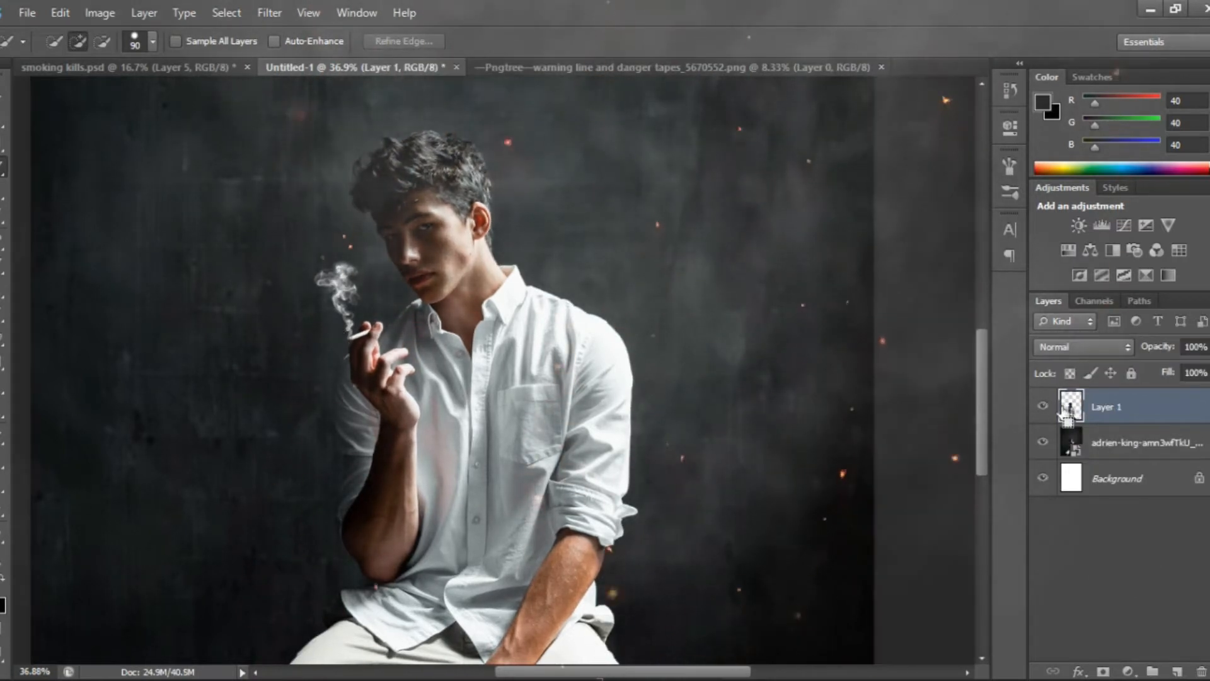
# Load the man's outline from Layer 1 as a selection and rasterize the original photo layer
pyautogui.keyDown('ctrl'); pyautogui.click(1072, 409); pyautogui.keyUp('ctrl')
pyautogui.click(1056, 449)
pyautogui.rightClick(1124, 442)
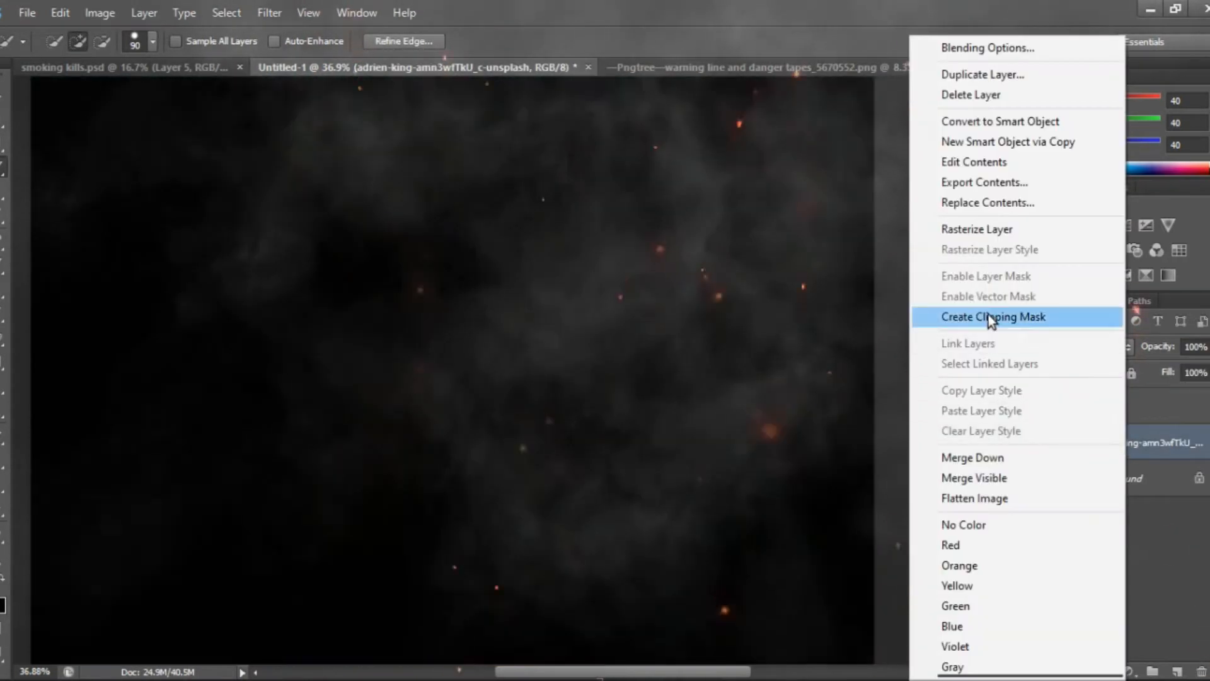
# Fill the selected man on the photo layer with matching background so the figure is removed from the wall
pyautogui.rightClick(447, 368)
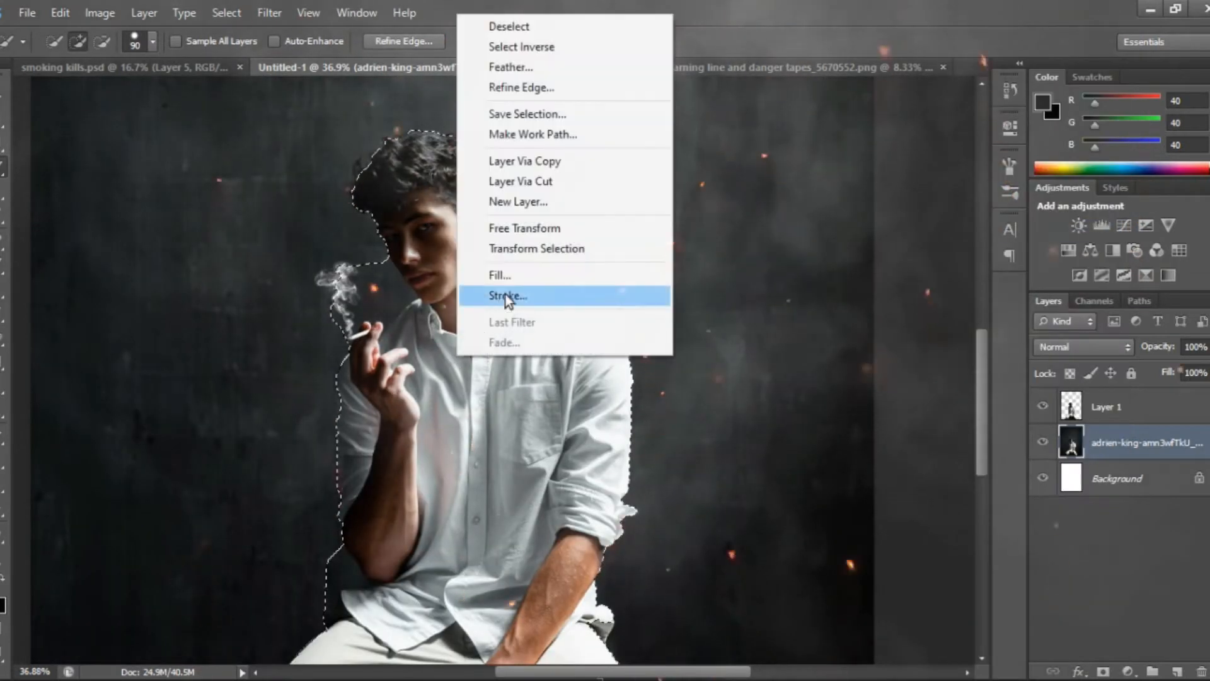
pyautogui.click(538, 271)
pyautogui.click(716, 194)
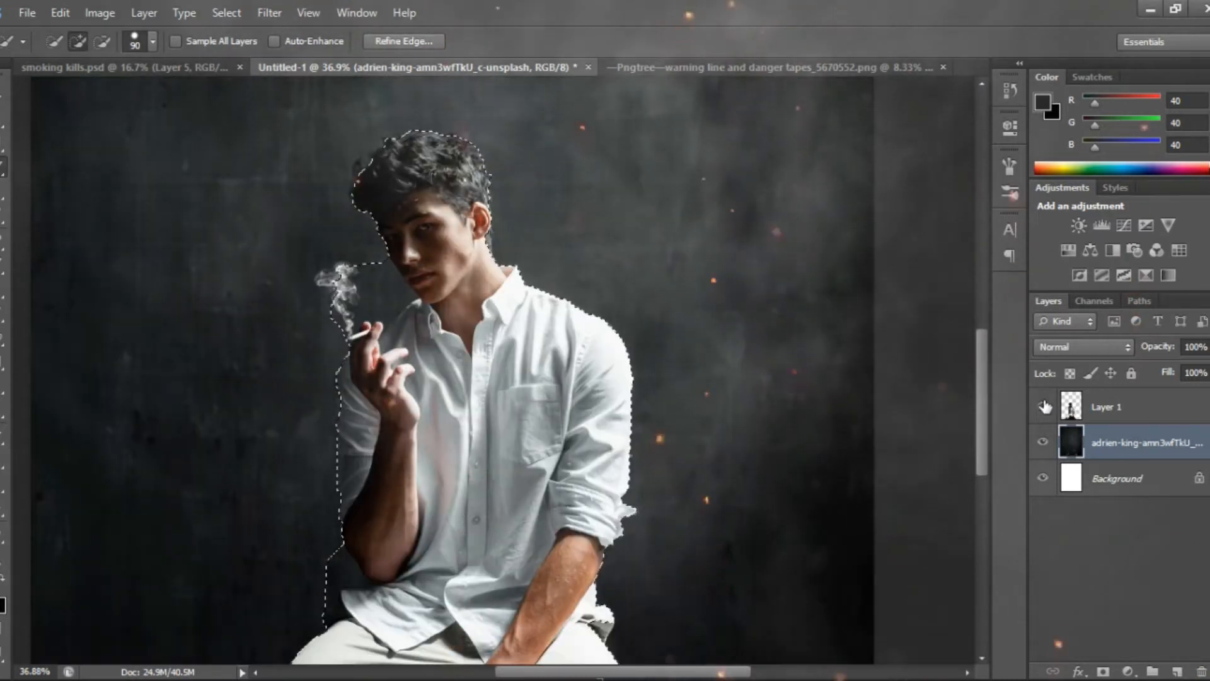
# Hide Layer 1 and clear the selection around the man
pyautogui.click(1043, 407)
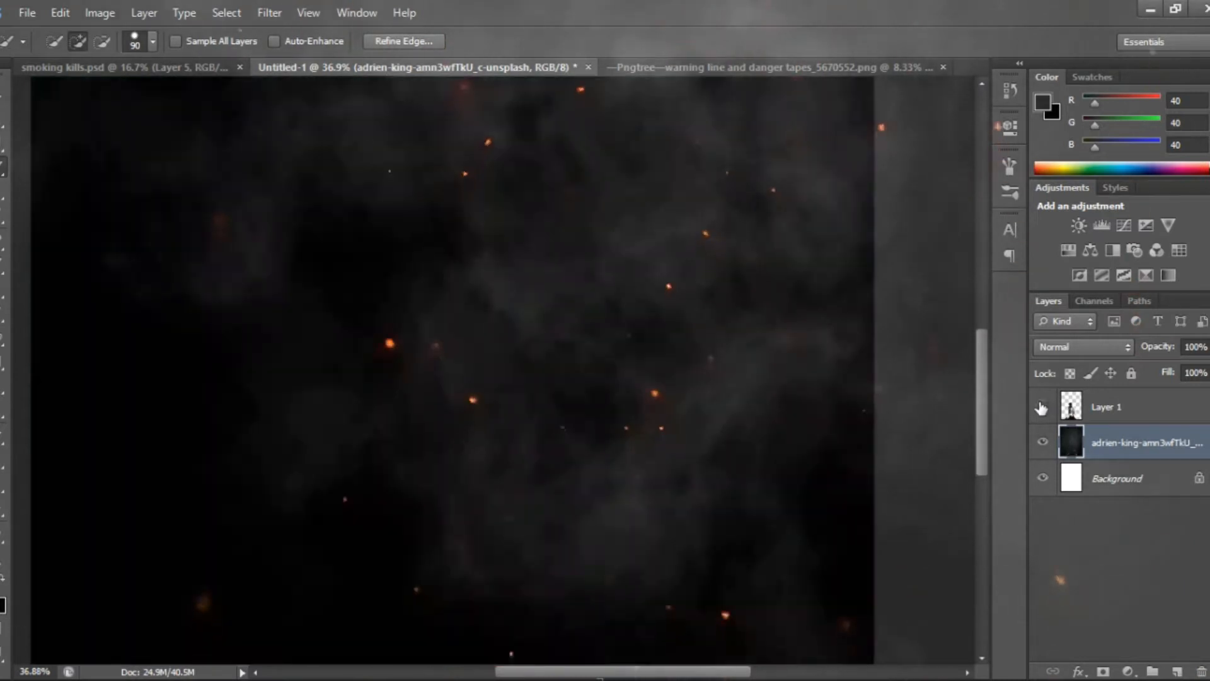
pyautogui.scroll(-2, 501, 412)
pyautogui.hotkey('ctrl', 'd')
# Clone wall texture over the leftover smoke, head and shoulder traces on the photo layer with a 484 px Clone Stamp
pyautogui.scroll(-3, 484, 393)
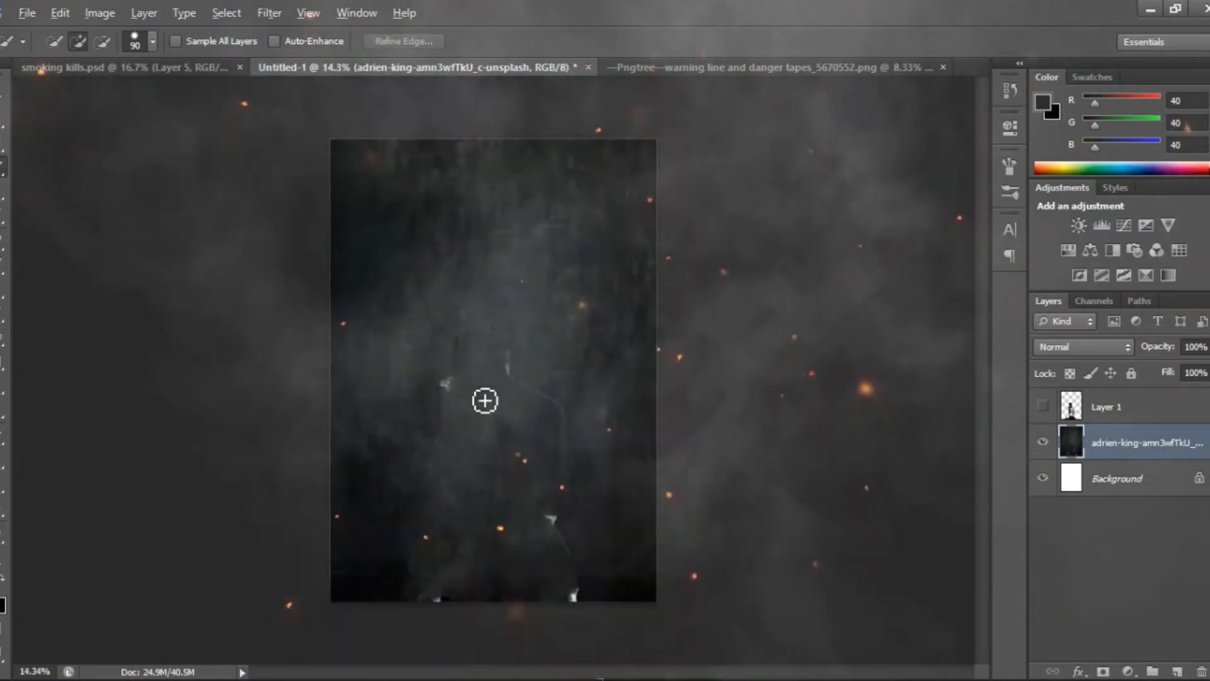
pyautogui.scroll(2, 486, 398)
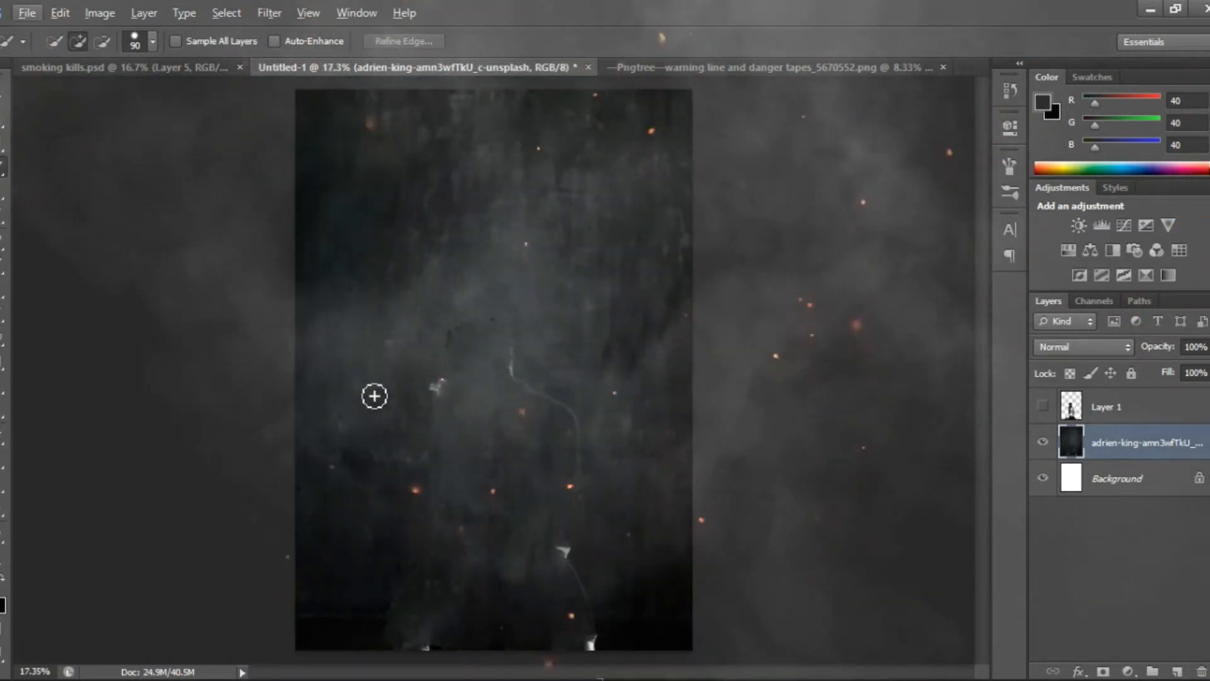
pyautogui.click(1, 307)
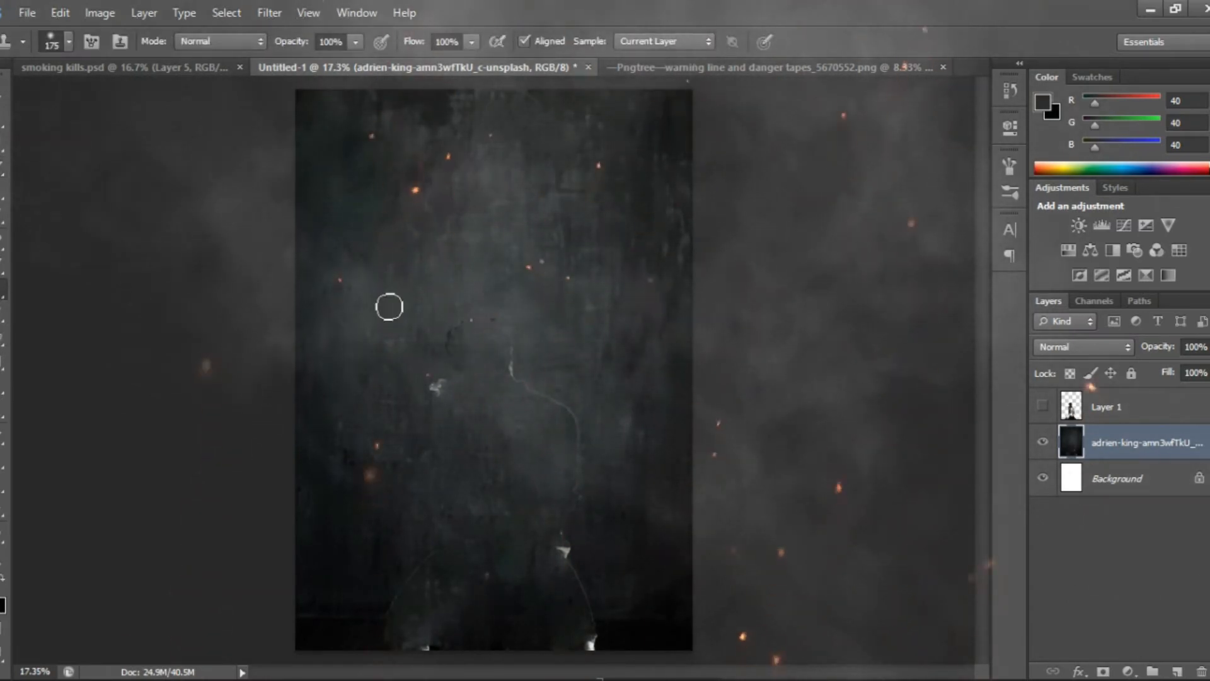
pyautogui.click(69, 42)
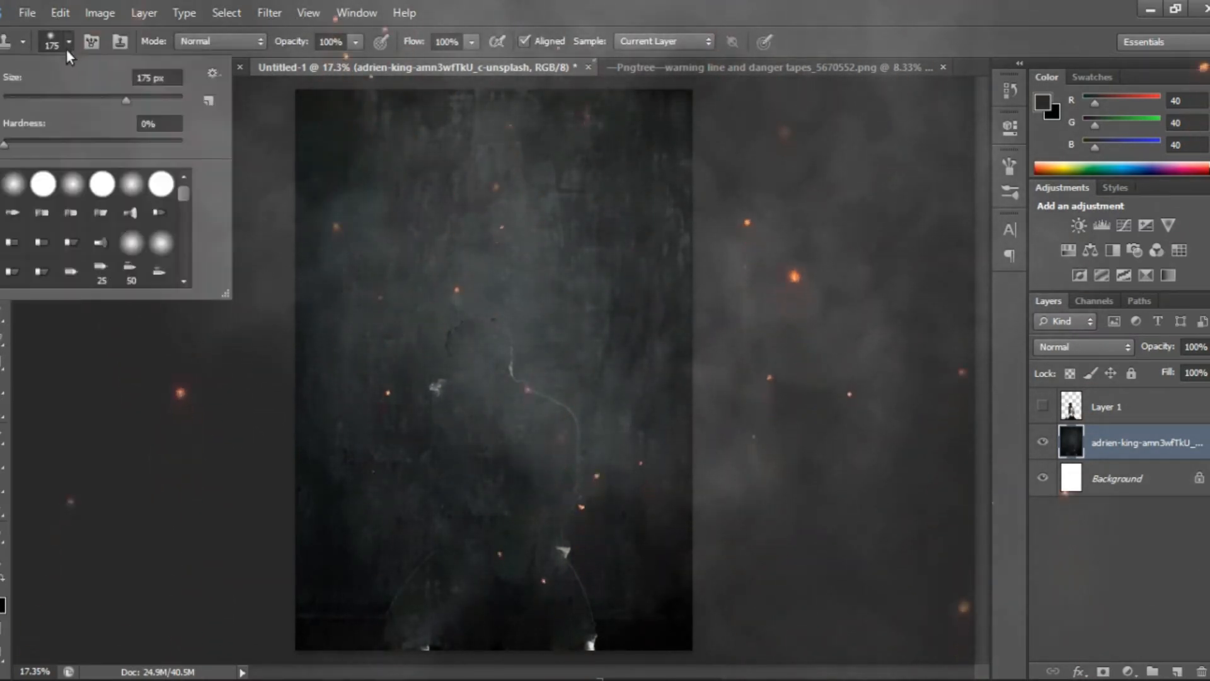
pyautogui.moveTo(154, 101); pyautogui.dragTo(163, 101)
pyautogui.moveTo(504, 381)
pyautogui.mouseDown()
pyautogui.moveTo(490, 328)
pyautogui.moveTo(523, 308)
pyautogui.mouseUp()
pyautogui.moveTo(385, 349); pyautogui.dragTo(421, 370)
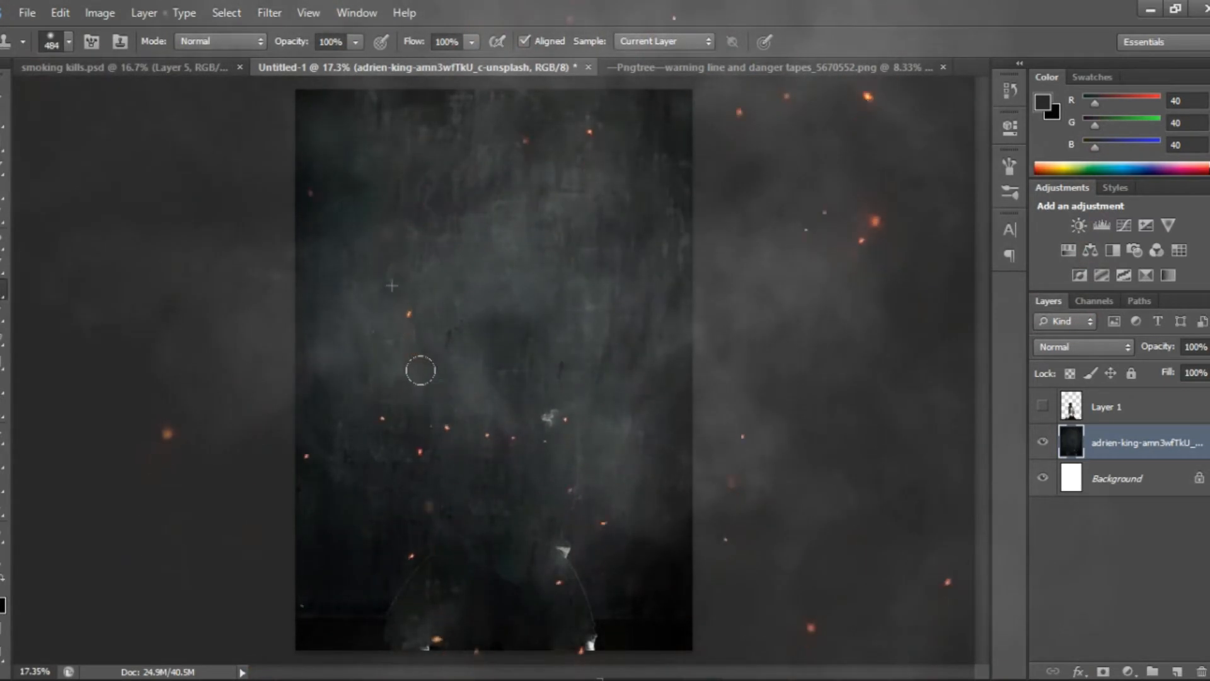
pyautogui.moveTo(432, 321); pyautogui.dragTo(425, 321)
pyautogui.moveTo(551, 413); pyautogui.dragTo(557, 425)
# Clone dark wall texture over the remaining leg outlines and bright spots along the lower part of the photo layer
pyautogui.keyDown('alt'); pyautogui.click(316, 378); pyautogui.keyUp('alt')
pyautogui.moveTo(430, 541)
pyautogui.mouseDown()
pyautogui.moveTo(389, 582)
pyautogui.moveTo(399, 578)
pyautogui.mouseUp()
pyautogui.keyDown('alt'); pyautogui.click(529, 428); pyautogui.keyUp('alt')
pyautogui.moveTo(572, 508)
pyautogui.mouseDown()
pyautogui.moveTo(562, 553)
pyautogui.moveTo(588, 588)
pyautogui.moveTo(576, 612)
pyautogui.moveTo(597, 602)
pyautogui.moveTo(555, 622)
pyautogui.mouseUp()
pyautogui.keyDown('alt'); pyautogui.click(522, 480); pyautogui.keyUp('alt')
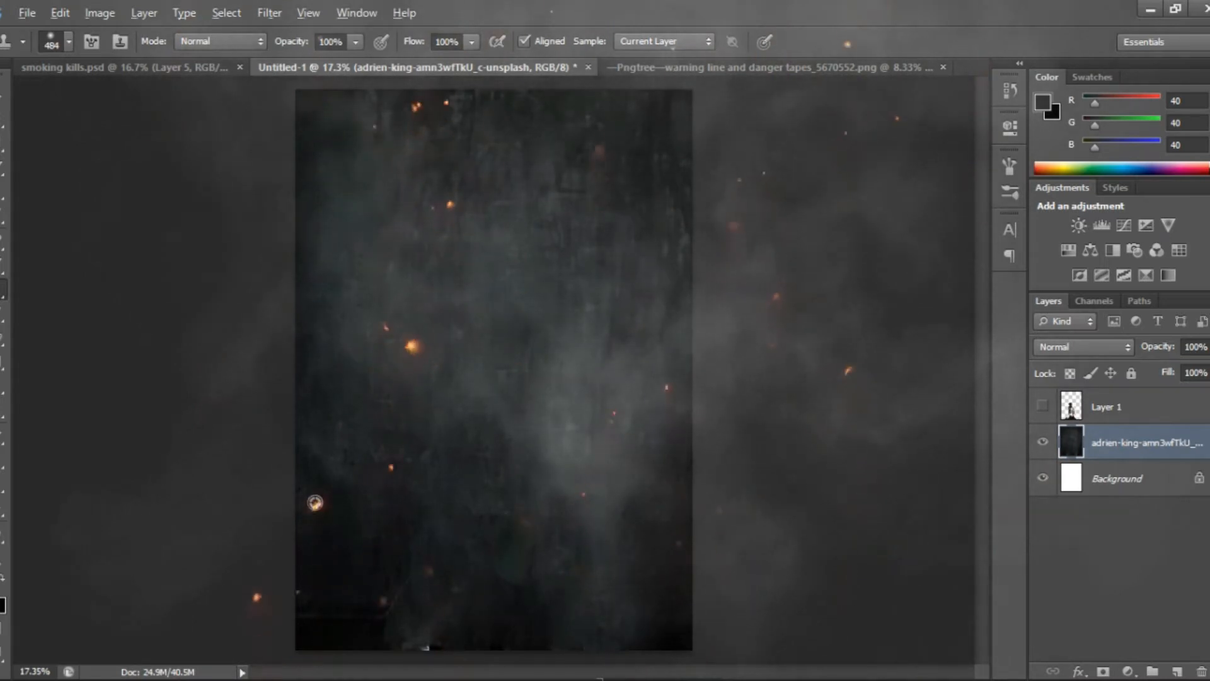
pyautogui.keyDown('alt'); pyautogui.click(315, 502); pyautogui.keyUp('alt')
pyautogui.moveTo(302, 591); pyautogui.dragTo(391, 589)
pyautogui.moveTo(497, 623); pyautogui.dragTo(479, 626)
# Show Layer 1 again, select it and add a layer mask to it
pyautogui.press('v')
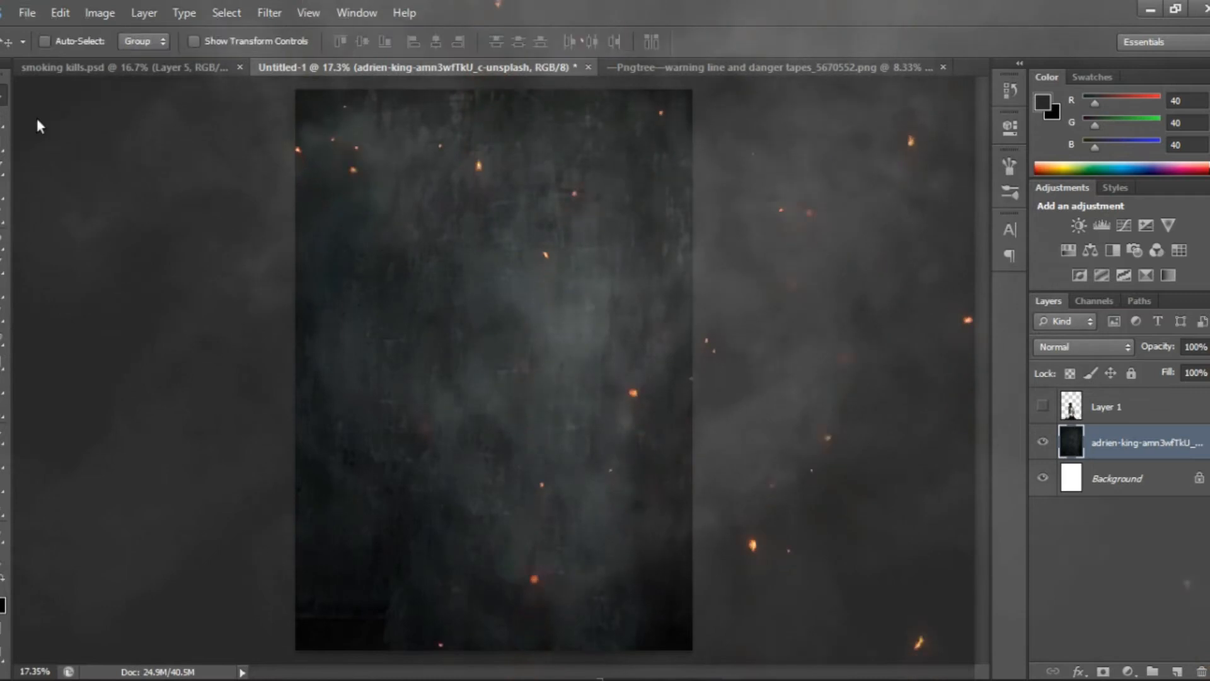
pyautogui.click(1043, 406)
pyautogui.click(1065, 403)
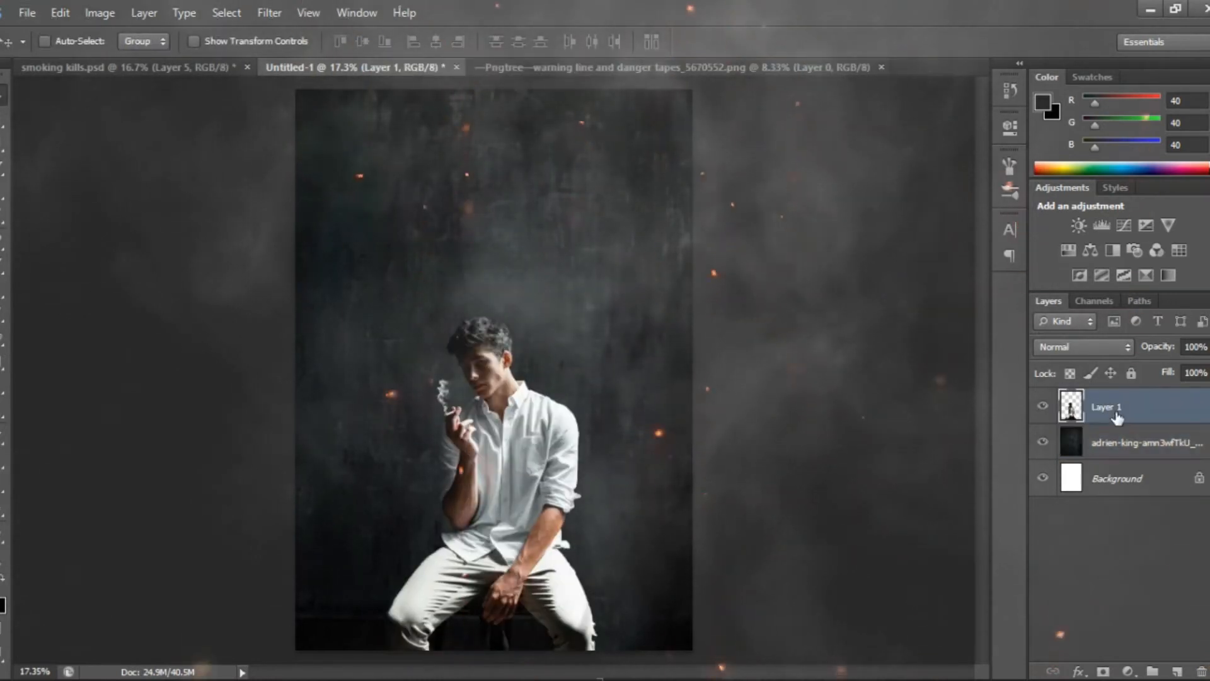
pyautogui.scroll(3, 488, 380)
pyautogui.scroll(-5, 489, 380)
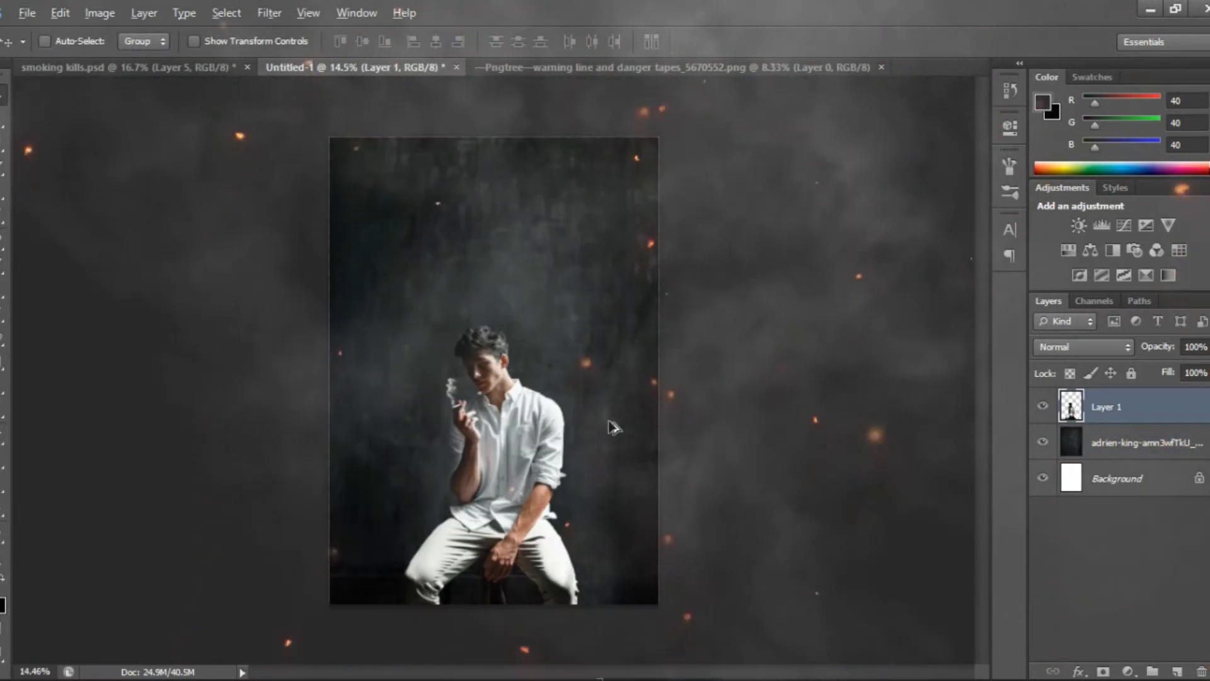
pyautogui.click(1103, 672)
# Set up a hard round brush of 494 px for painting on Layer 1's mask
pyautogui.scroll(4, 486, 368)
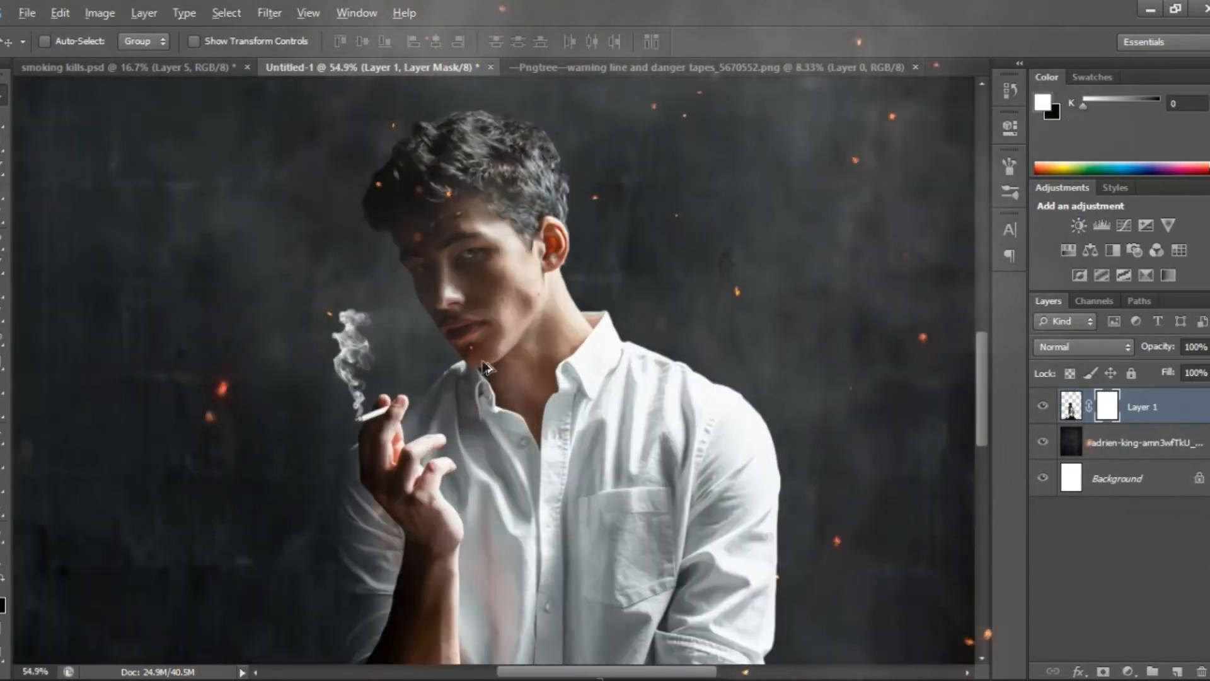
pyautogui.moveTo(485, 368); pyautogui.dragTo(468, 458)
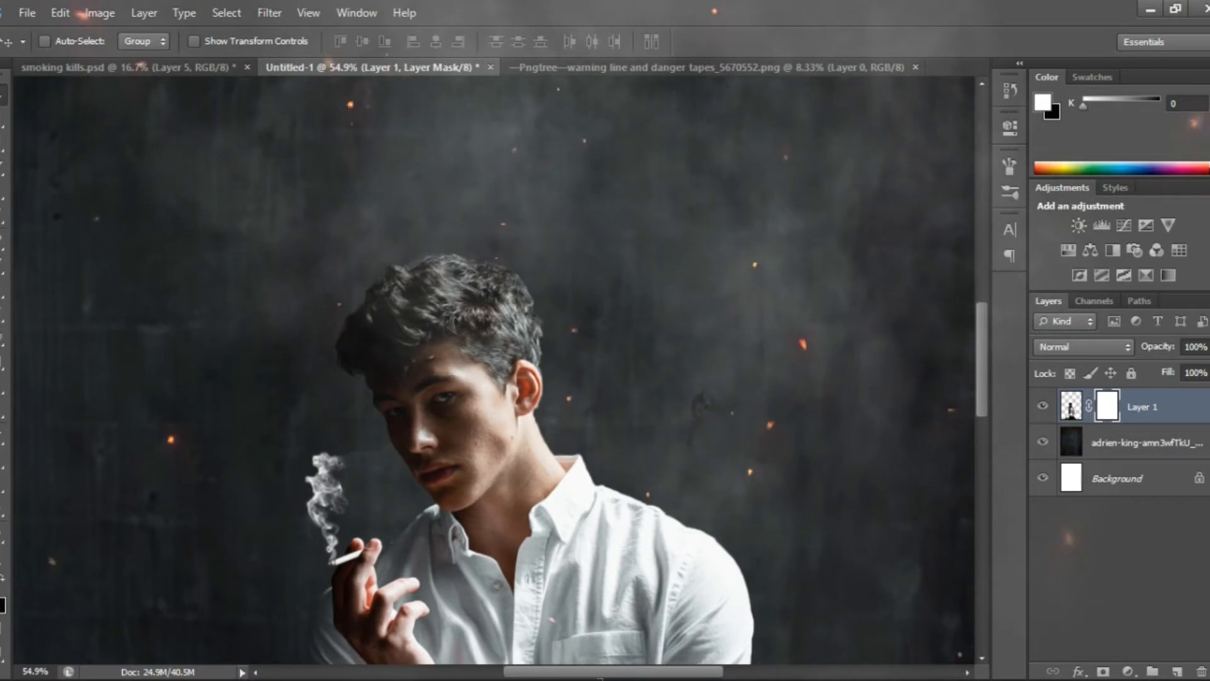
pyautogui.click(3, 278)
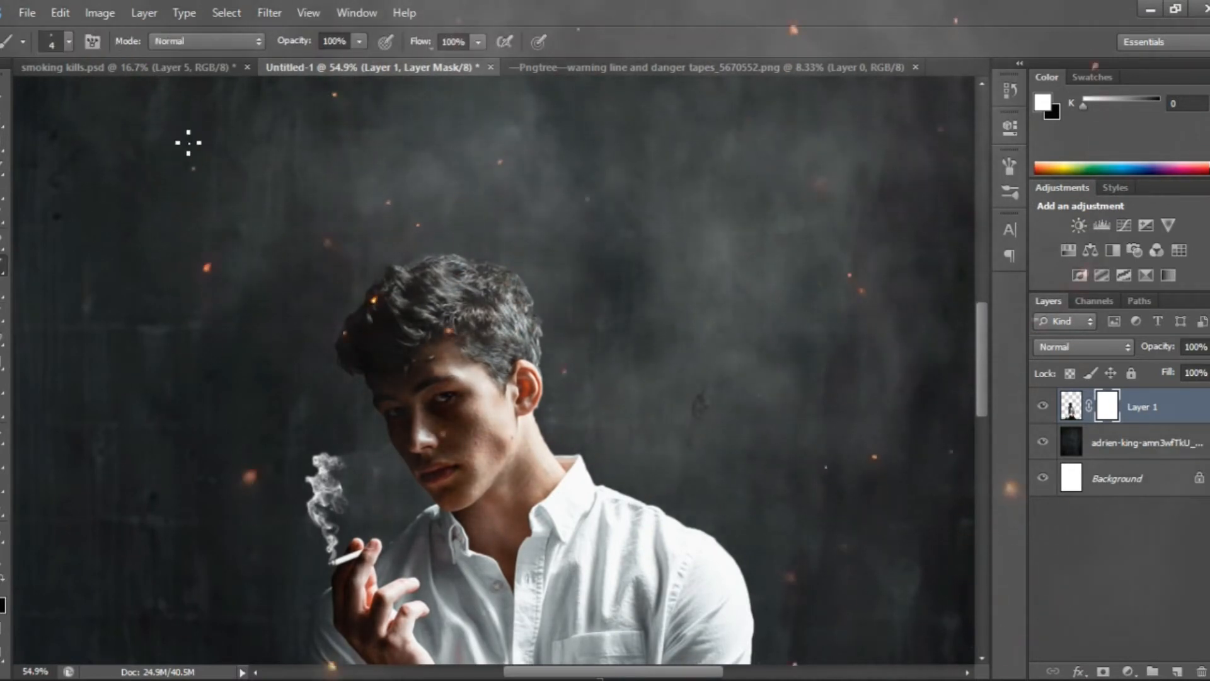
pyautogui.click(68, 42)
pyautogui.click(147, 95)
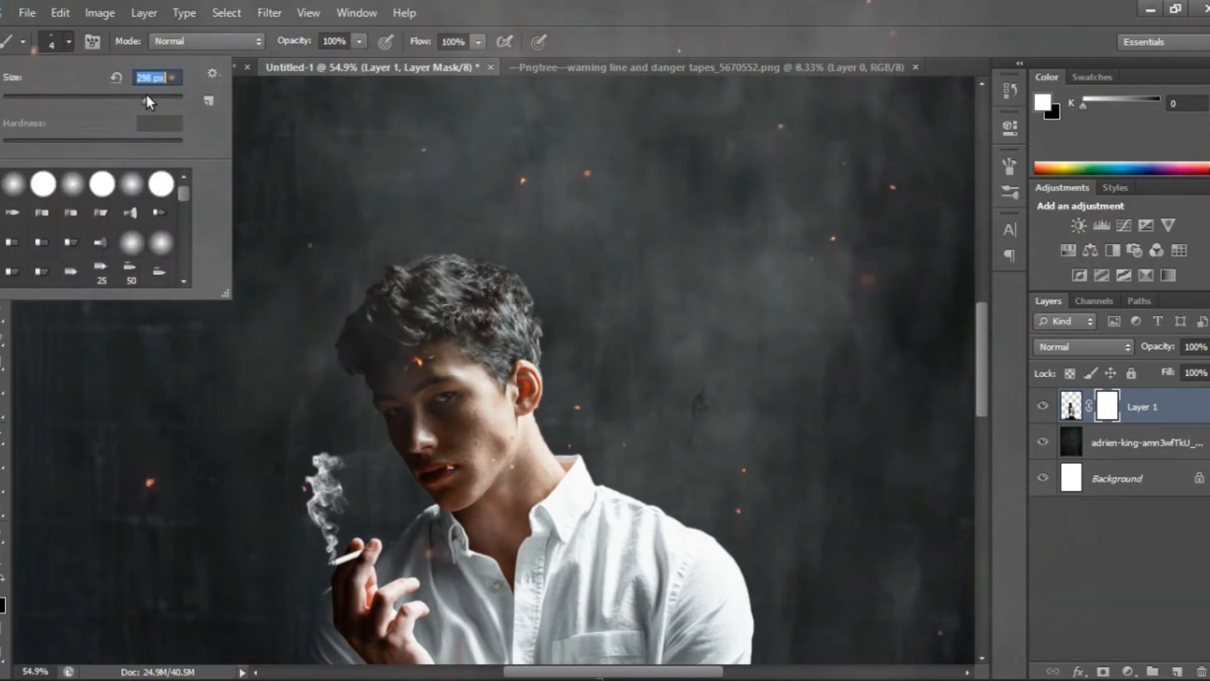
pyautogui.doubleClick(13, 183)
pyautogui.click(68, 41)
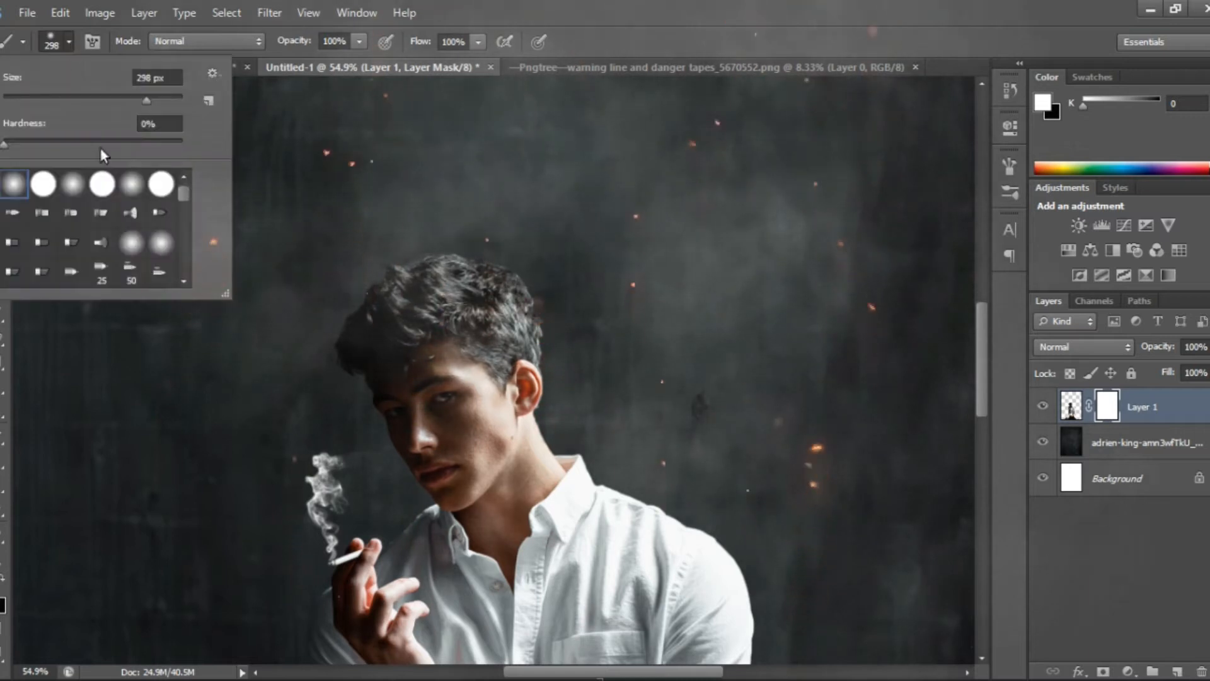
pyautogui.moveTo(179, 144); pyautogui.dragTo(180, 144)
pyautogui.moveTo(154, 99); pyautogui.dragTo(164, 99)
pyautogui.press('Return')
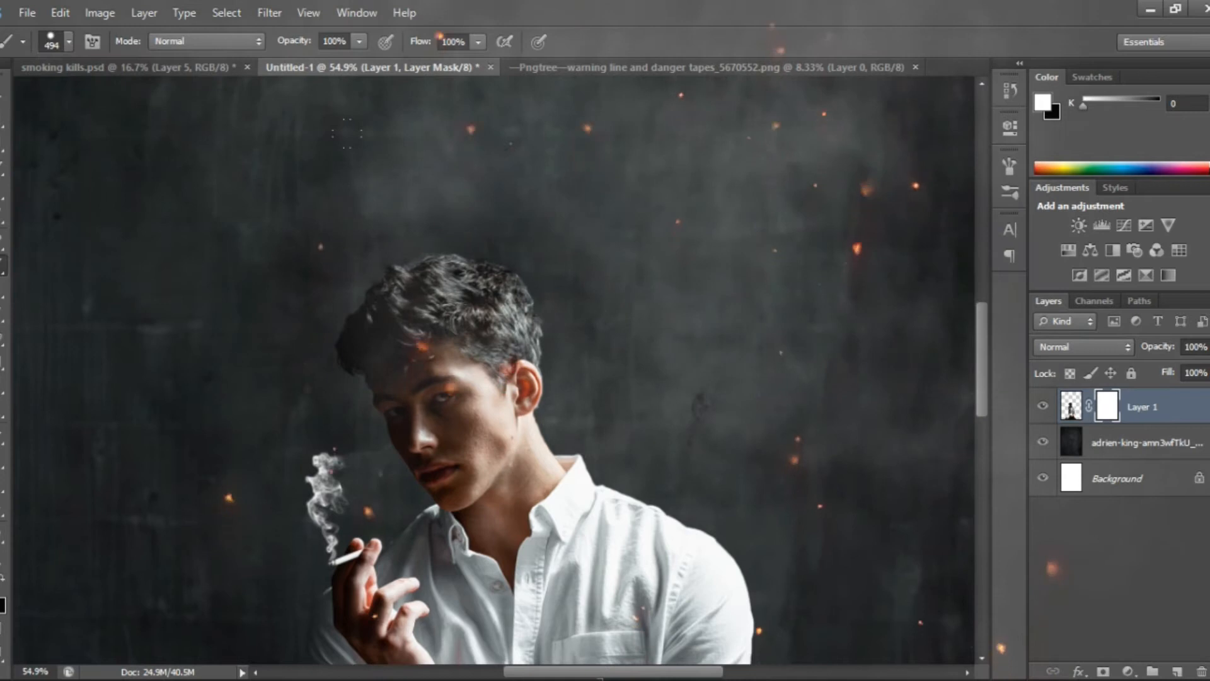
# Mask out the man's hair and face on Layer 1 with black, reducing the brush to 80 px near the collar
pyautogui.press('x')
pyautogui.click(439, 318)
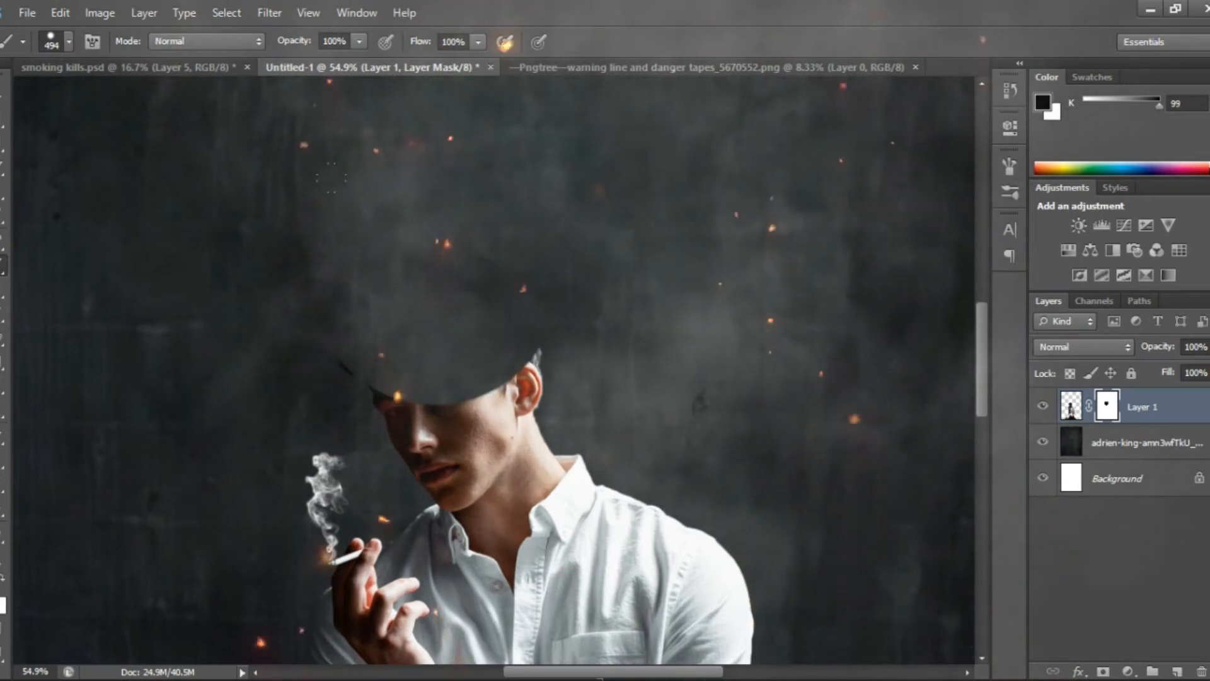
pyautogui.press('[')
pyautogui.press('[')
pyautogui.press('[')
pyautogui.press('[')
pyautogui.moveTo(357, 348)
pyautogui.mouseDown()
pyautogui.moveTo(399, 360)
pyautogui.moveTo(501, 334)
pyautogui.moveTo(436, 381)
pyautogui.moveTo(362, 386)
pyautogui.moveTo(391, 394)
pyautogui.moveTo(482, 373)
pyautogui.moveTo(379, 400)
pyautogui.mouseUp()
pyautogui.press('[')
pyautogui.press('[')
pyautogui.moveTo(403, 465)
pyautogui.mouseDown()
pyautogui.moveTo(481, 460)
pyautogui.moveTo(513, 437)
pyautogui.moveTo(427, 465)
pyautogui.moveTo(422, 475)
pyautogui.moveTo(470, 478)
pyautogui.moveTo(505, 461)
pyautogui.moveTo(511, 475)
pyautogui.moveTo(490, 494)
pyautogui.moveTo(455, 491)
pyautogui.mouseUp()
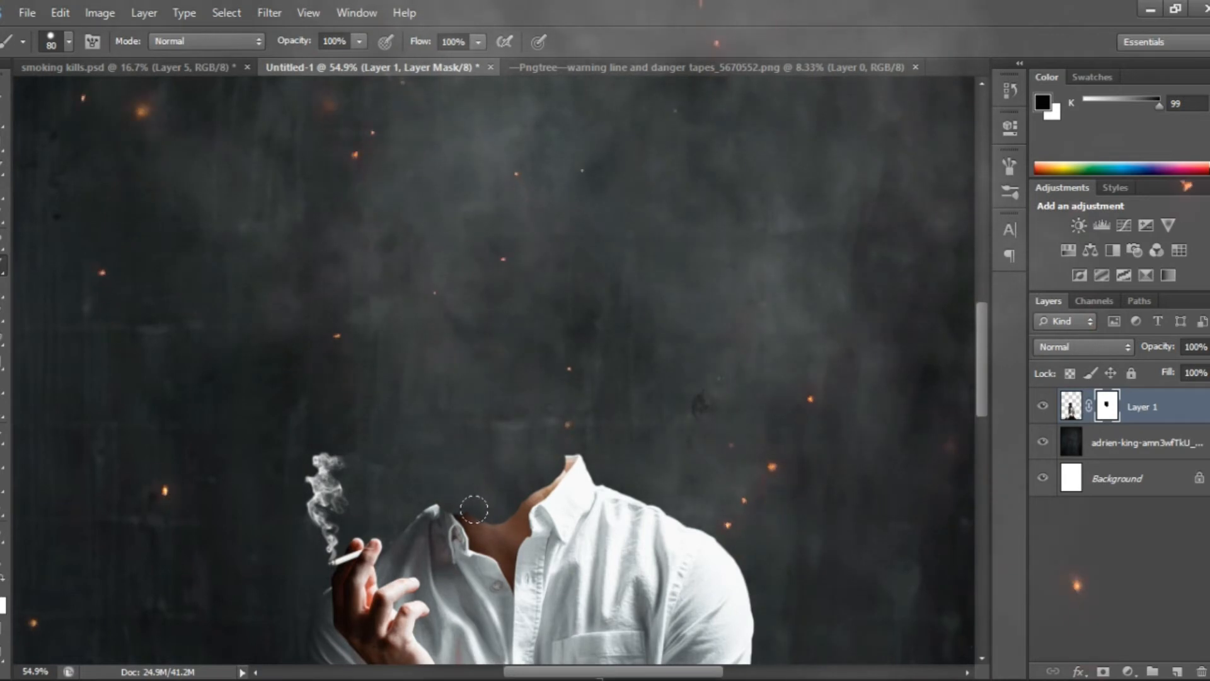
# Mask out the skin beside the shadowed side of the shirt collar with a 25 px brush
pyautogui.scroll(5, 474, 509)
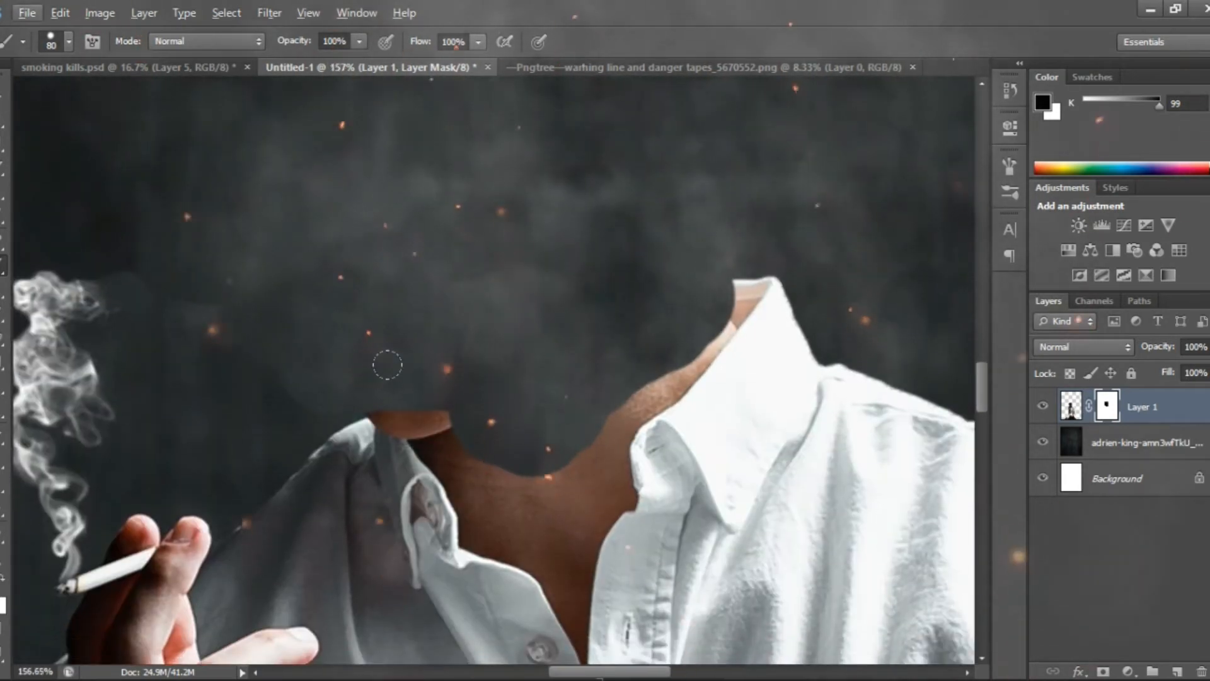
pyautogui.press('[')
pyautogui.press('[')
pyautogui.press('[')
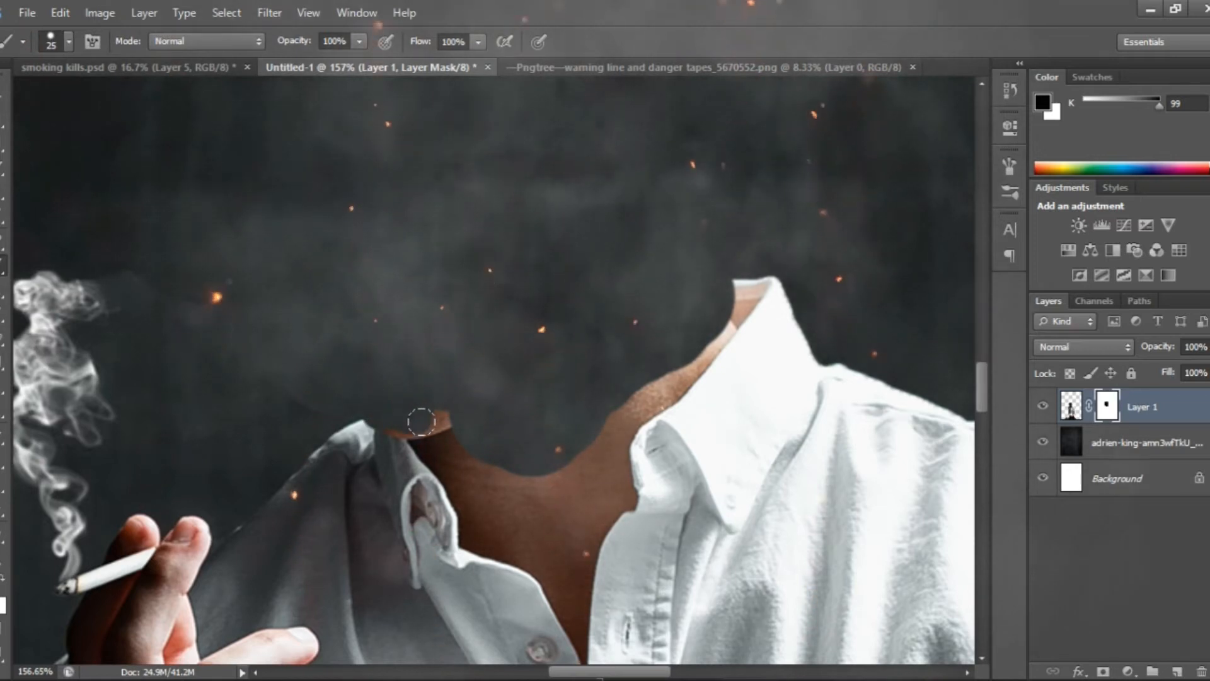
pyautogui.moveTo(392, 415)
pyautogui.mouseDown()
pyautogui.moveTo(425, 425)
pyautogui.moveTo(465, 489)
pyautogui.moveTo(473, 532)
pyautogui.moveTo(503, 538)
pyautogui.moveTo(448, 429)
pyautogui.mouseUp()
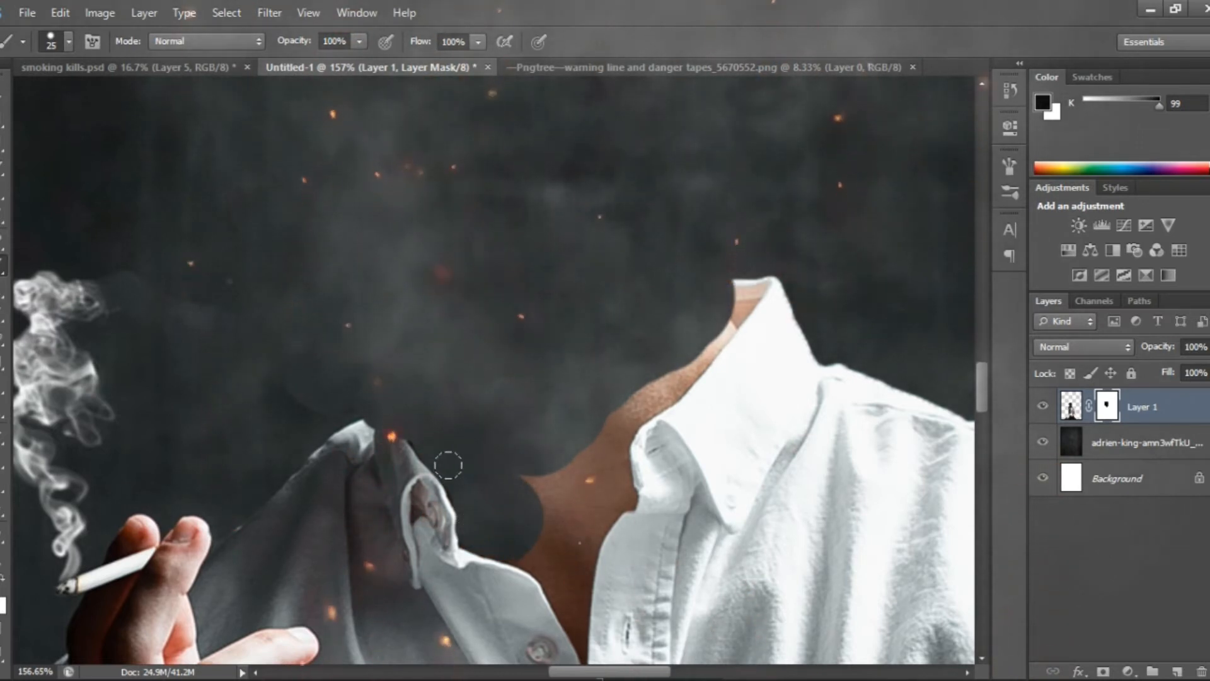
# Mask out the remaining neck and chest skin along the bright side of the collar and down the shirt opening
pyautogui.moveTo(499, 529)
pyautogui.mouseDown()
pyautogui.moveTo(554, 437)
pyautogui.moveTo(675, 347)
pyautogui.mouseUp()
pyautogui.moveTo(727, 273); pyautogui.dragTo(753, 266)
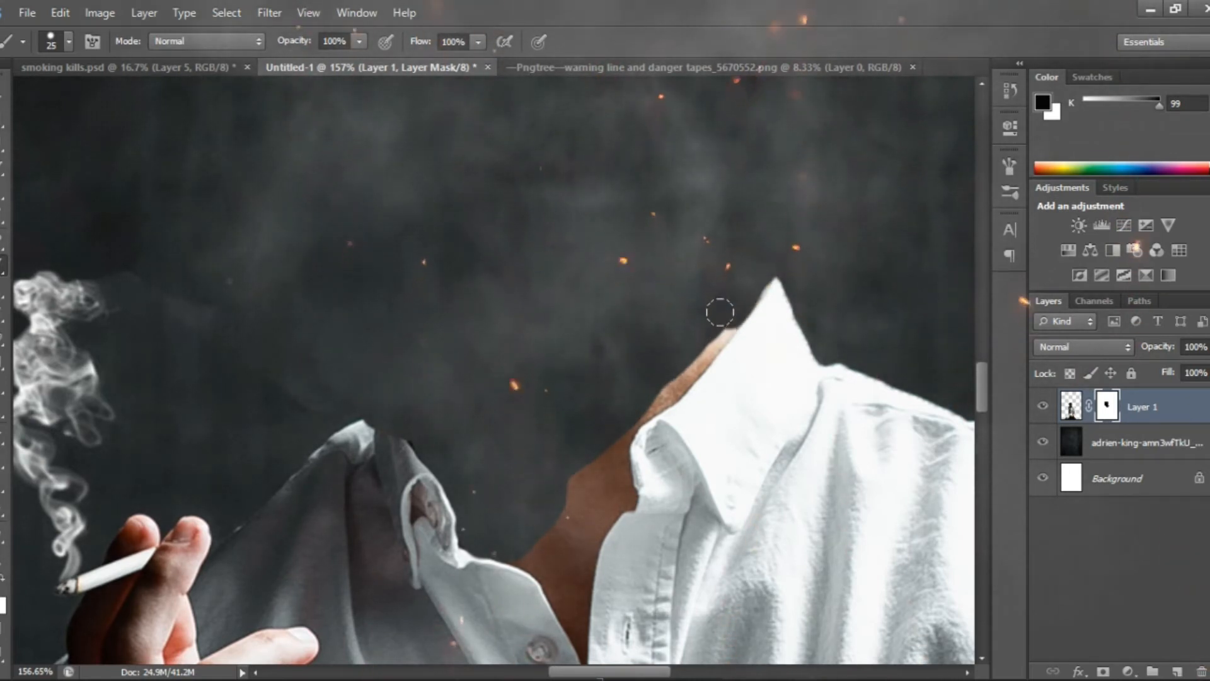
pyautogui.moveTo(700, 342)
pyautogui.mouseDown()
pyautogui.moveTo(617, 424)
pyautogui.moveTo(619, 493)
pyautogui.moveTo(594, 495)
pyautogui.moveTo(586, 469)
pyautogui.moveTo(562, 486)
pyautogui.moveTo(556, 542)
pyautogui.moveTo(510, 544)
pyautogui.moveTo(548, 566)
pyautogui.moveTo(594, 500)
pyautogui.moveTo(560, 572)
pyautogui.moveTo(530, 550)
pyautogui.moveTo(568, 602)
pyautogui.moveTo(588, 573)
pyautogui.mouseUp()
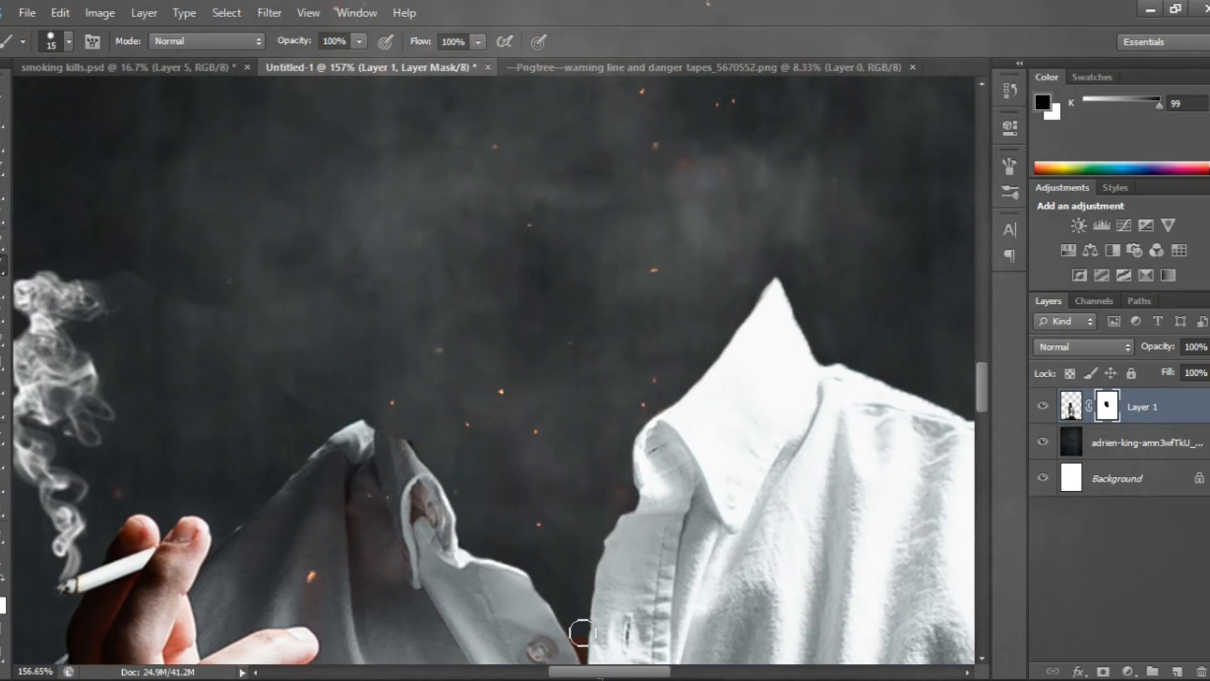
# Mask out the remaining skin along the button placket at the bottom of the shirt opening, reducing the brush to 6 px
pyautogui.press('[')
pyautogui.press('[')
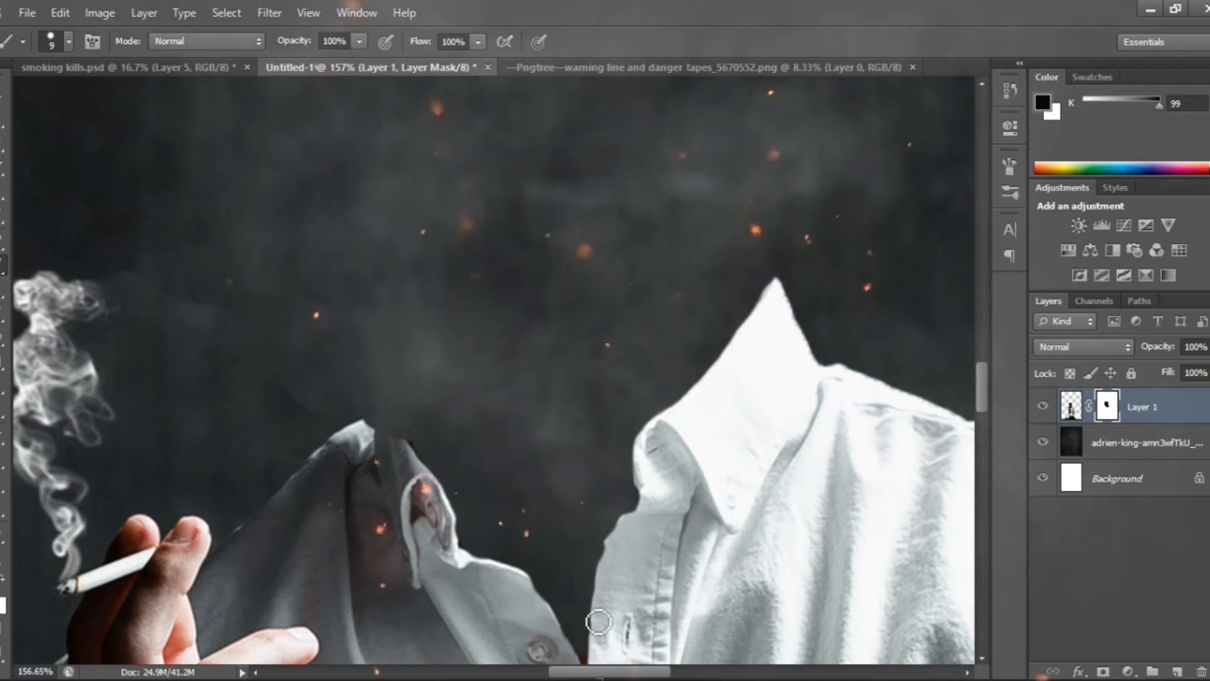
pyautogui.moveTo(592, 611); pyautogui.dragTo(521, 342)
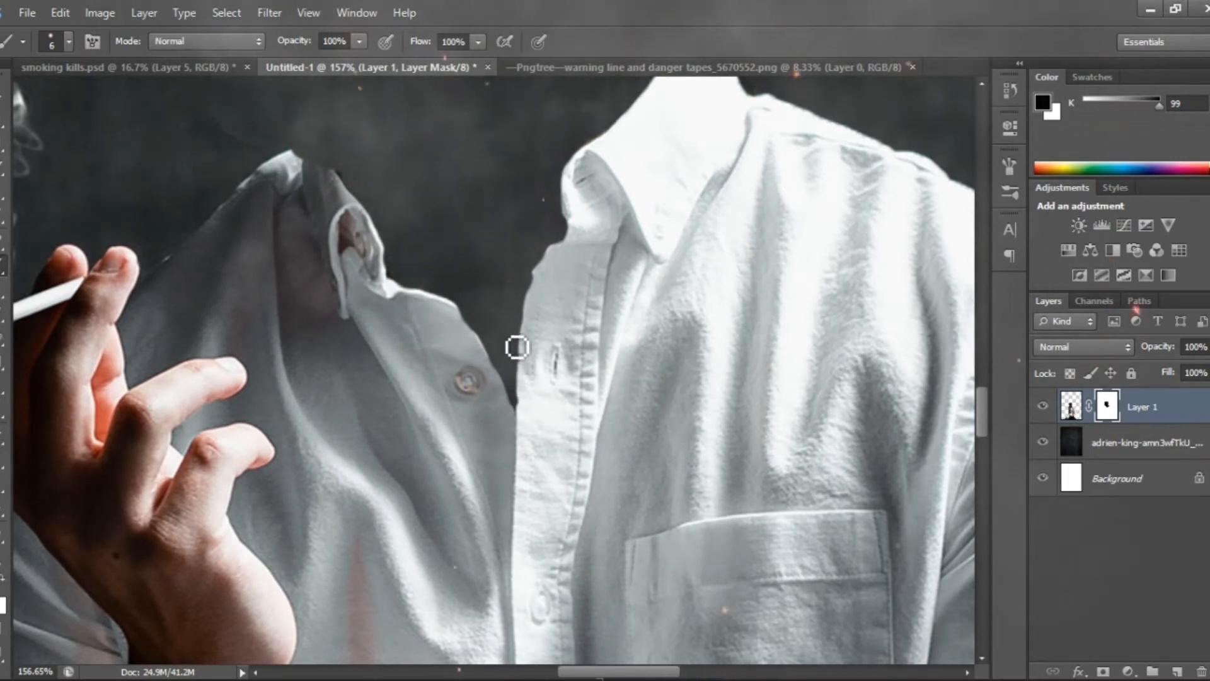
pyautogui.scroll(-8, 498, 320)
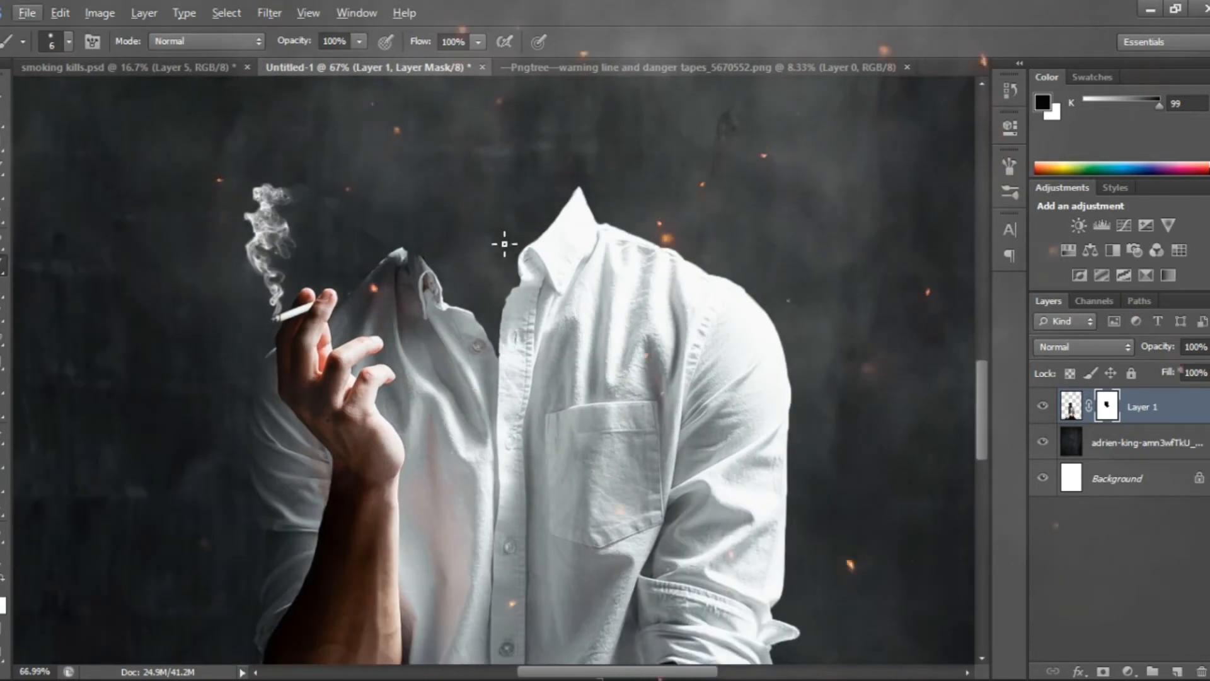
# Add a new empty layer directly above the dark wall backdrop layer
pyautogui.moveTo(485, 224); pyautogui.dragTo(454, 326)
pyautogui.click(1125, 443)
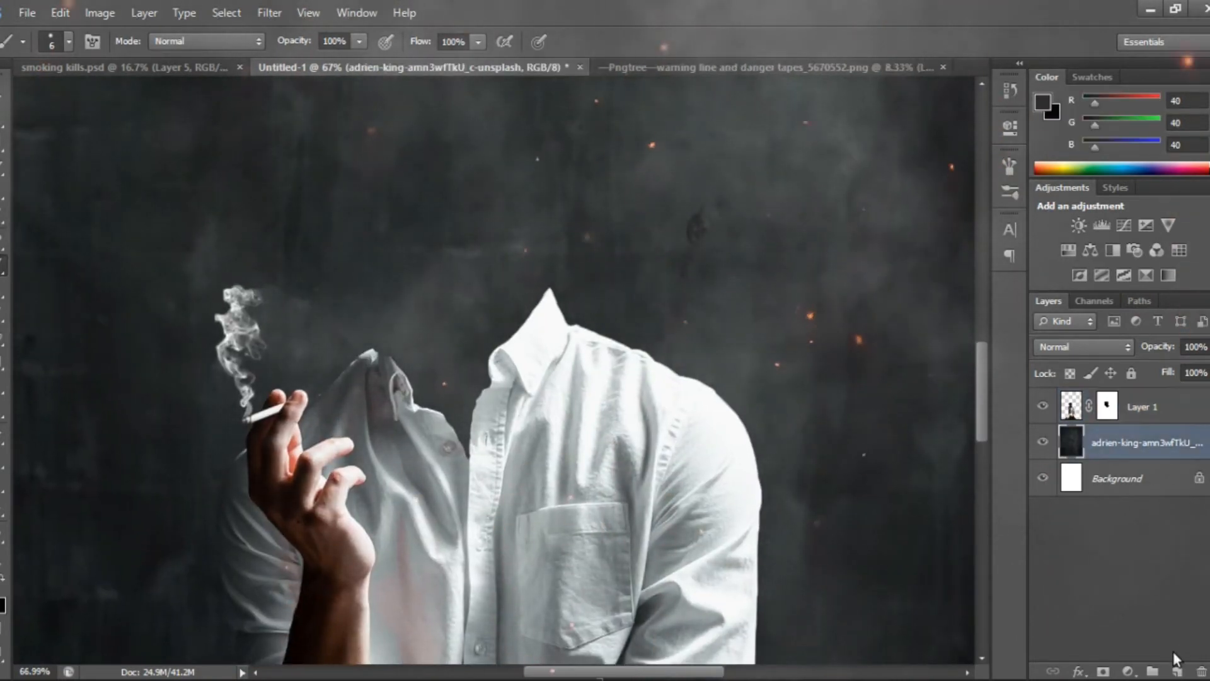
pyautogui.click(1176, 671)
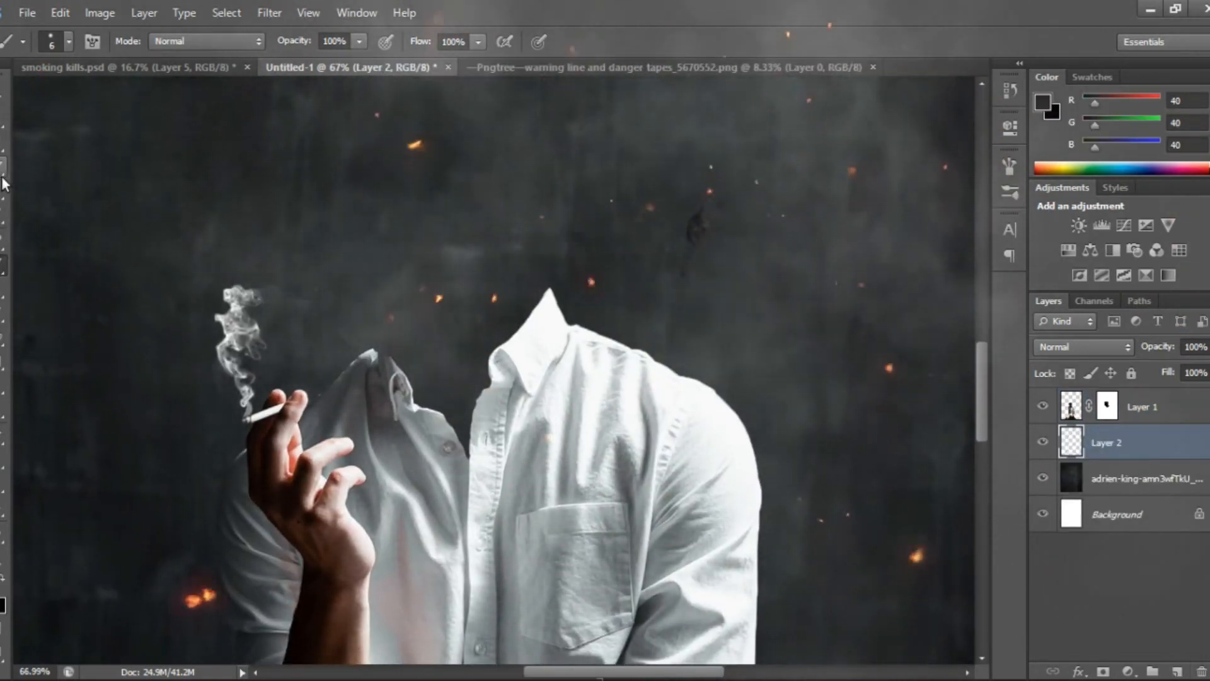
# Draw a closed pen path curving from the shadowed collar tip to the bright collar tip and behind the shirt opening, and convert it to a selection
pyautogui.click(3, 436)
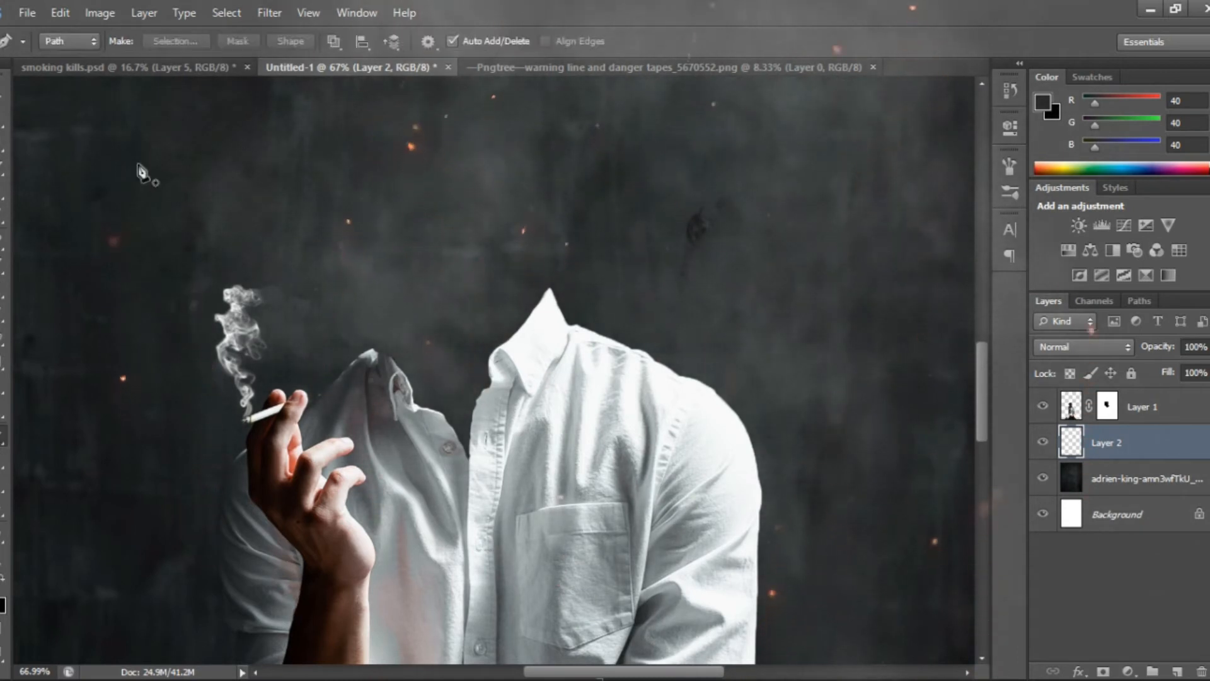
pyautogui.click(388, 357)
pyautogui.moveTo(553, 292); pyautogui.dragTo(723, 351)
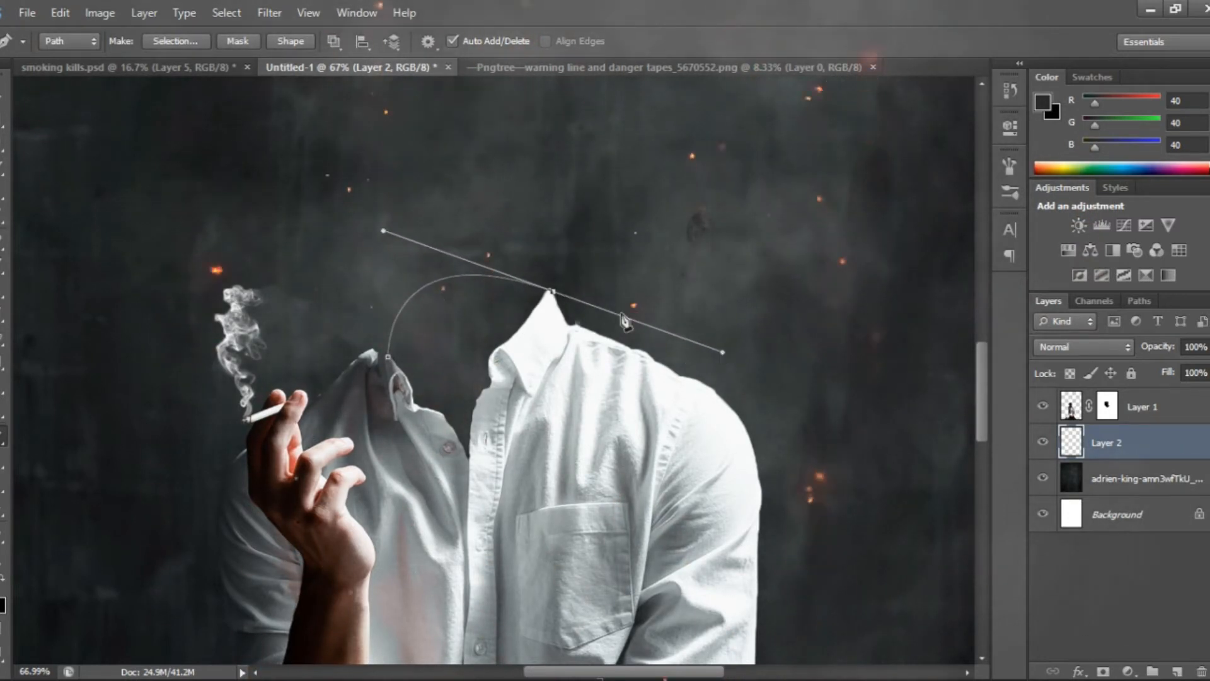
pyautogui.keyDown('alt'); pyautogui.click(553, 292); pyautogui.keyUp('alt')
pyautogui.click(564, 372)
pyautogui.click(473, 467)
pyautogui.click(411, 478)
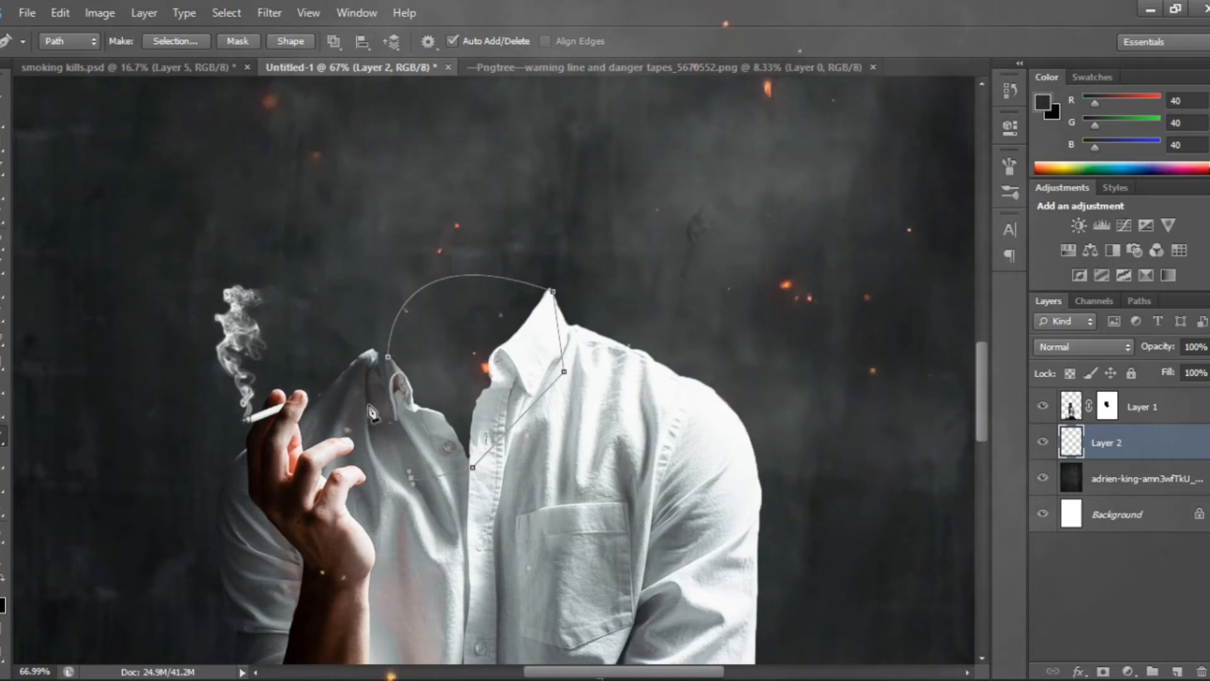
pyautogui.click(387, 357)
pyautogui.rightClick(494, 307)
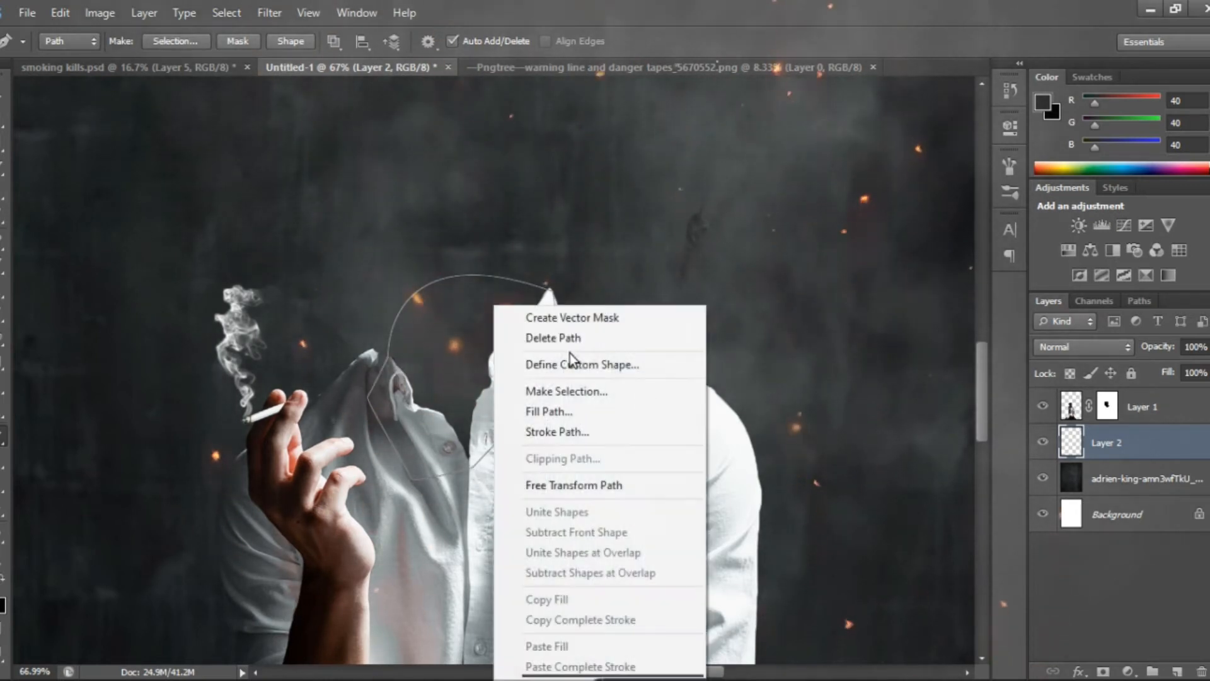
pyautogui.click(576, 391)
pyautogui.click(698, 198)
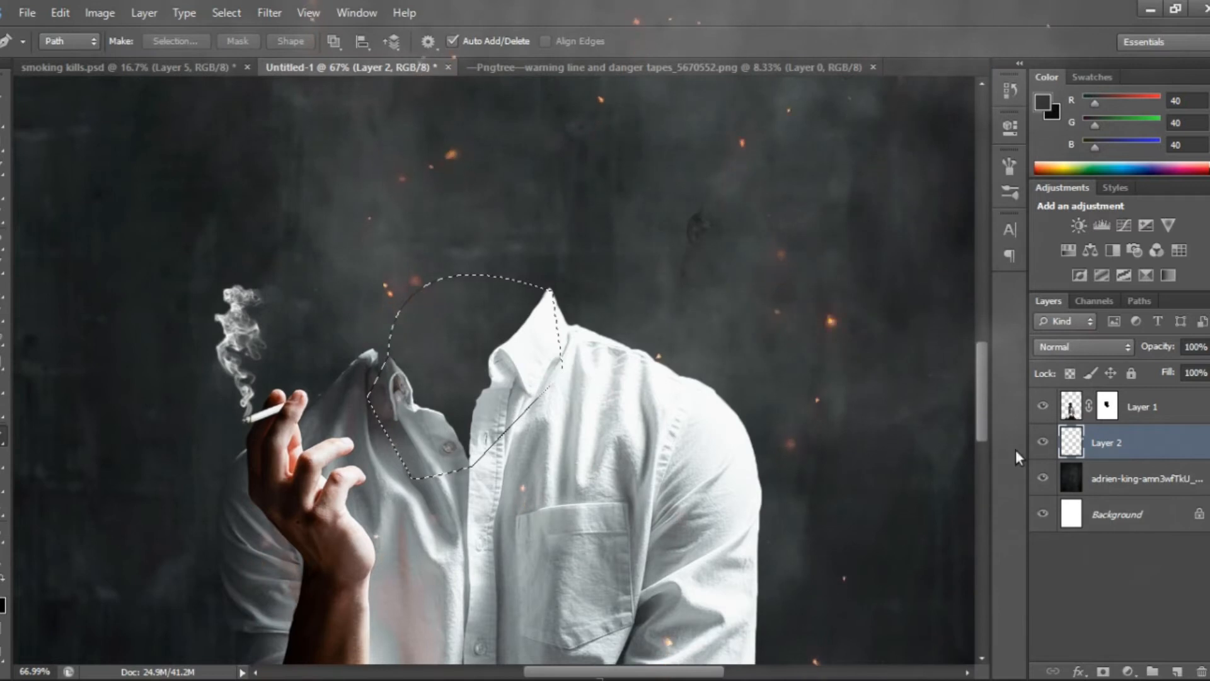
# Fill the collar selection on Layer 2 with grey sampled from the shirt (RGB 108, 113, 116) and deselect
pyautogui.press('i')
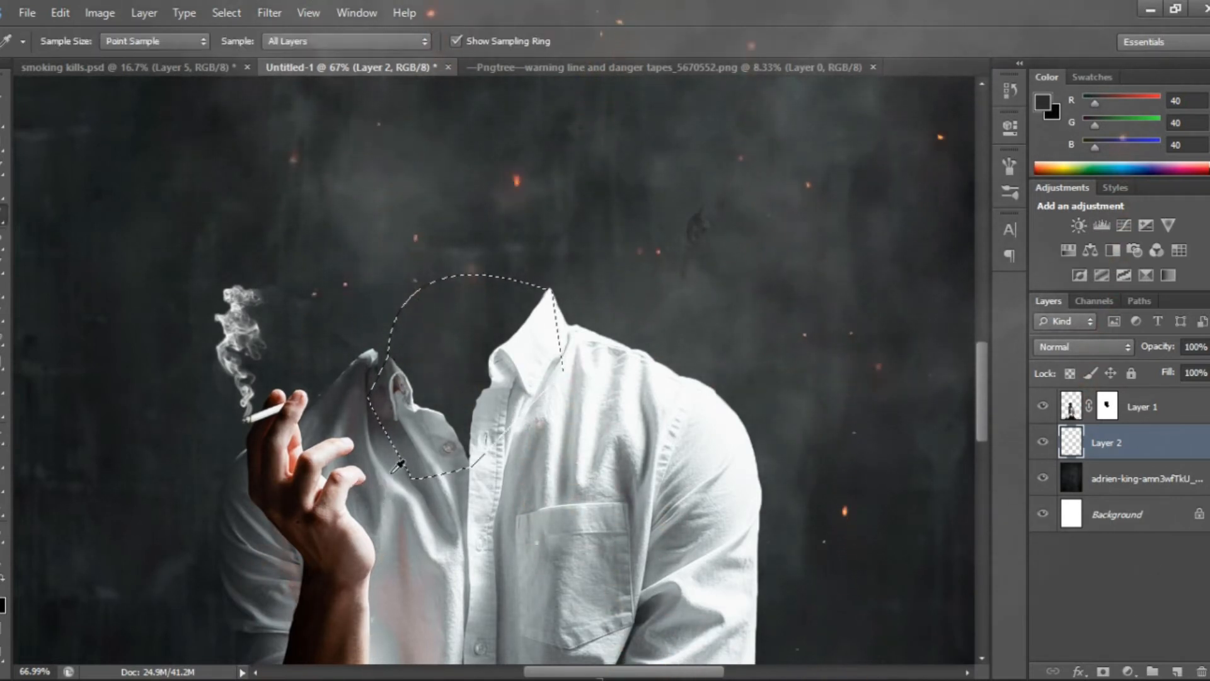
pyautogui.click(389, 451)
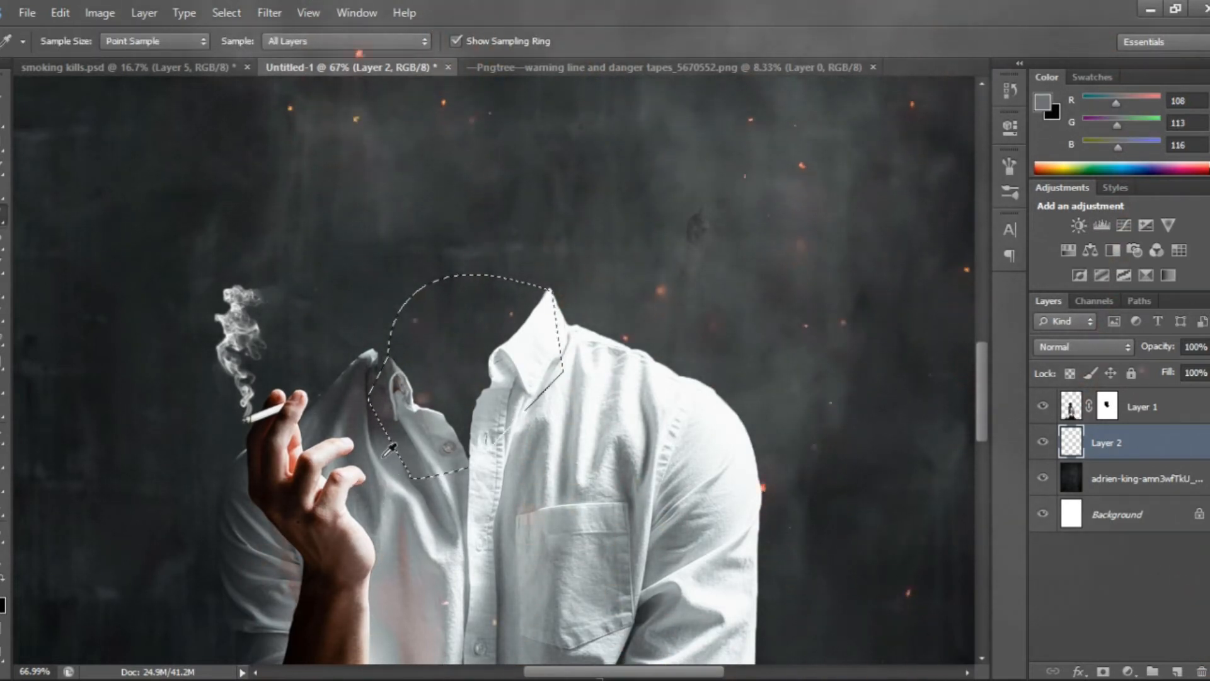
pyautogui.press('v')
pyautogui.press('x')
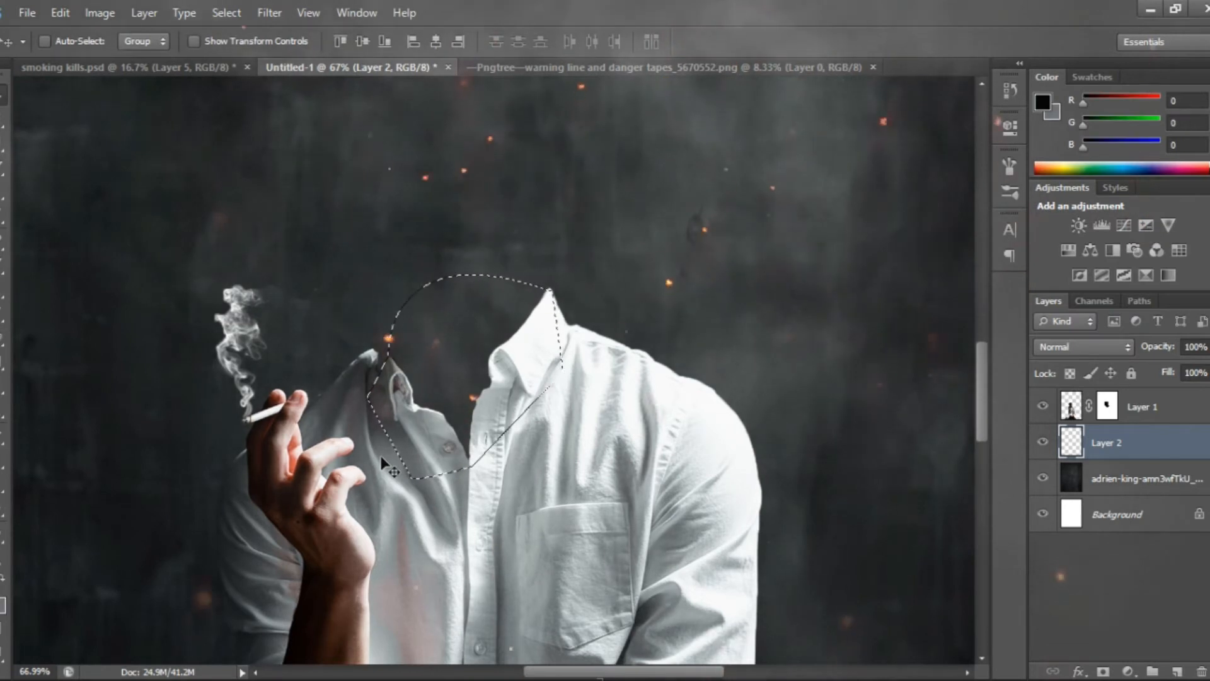
pyautogui.hotkey('ctrl', 'BackSpace')
pyautogui.hotkey('ctrl', 'd')
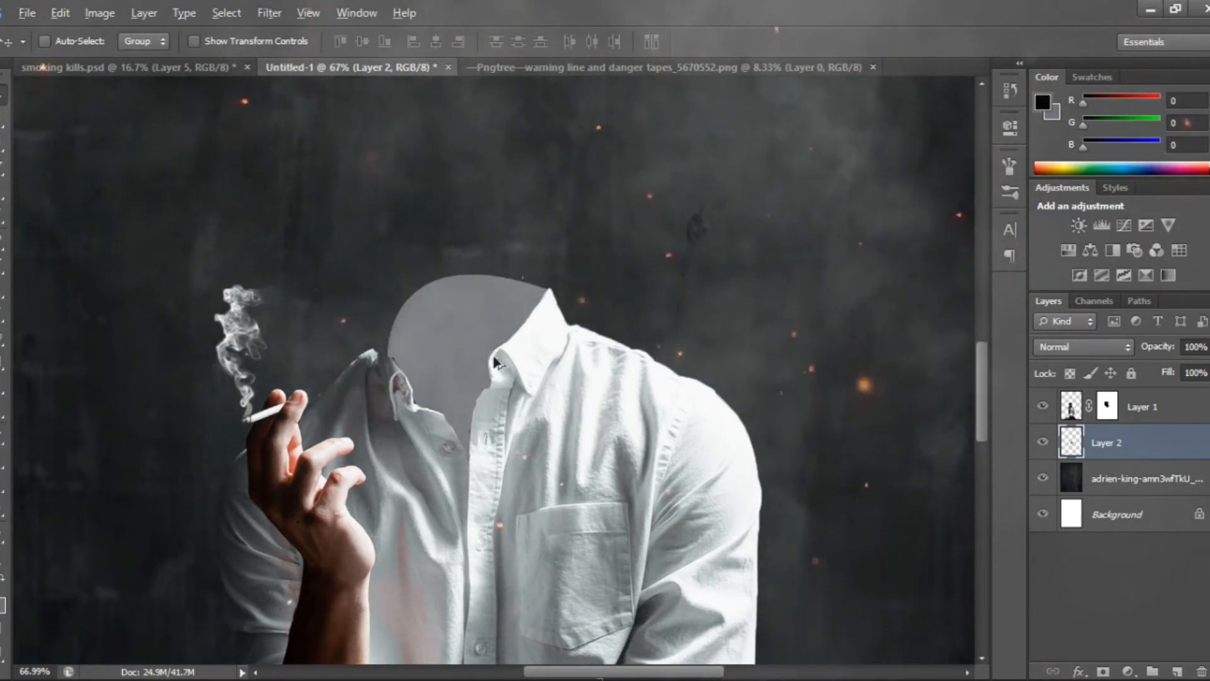
# Warp the grey inner-collar shape on Layer 2, bulging its shadowed side outward to meet the collar tip
pyautogui.scroll(4, 494, 358)
pyautogui.hotkey('ctrl', 't')
pyautogui.rightClick(445, 319)
pyautogui.click(470, 452)
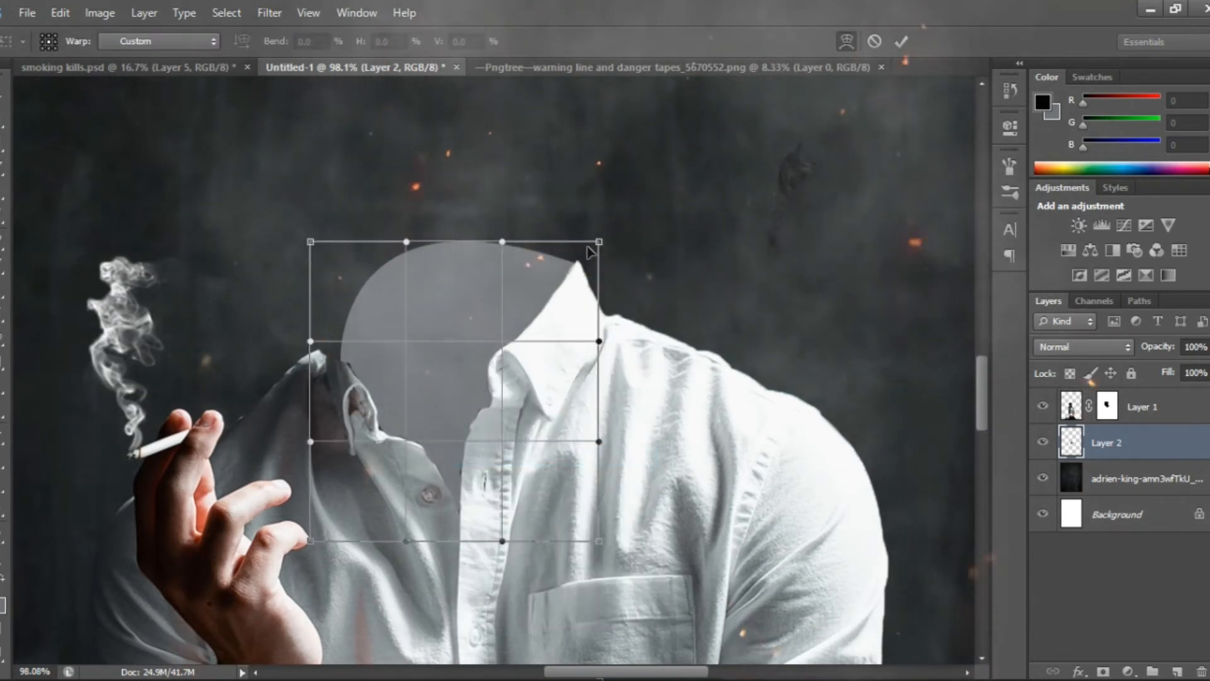
pyautogui.moveTo(600, 243); pyautogui.dragTo(591, 235)
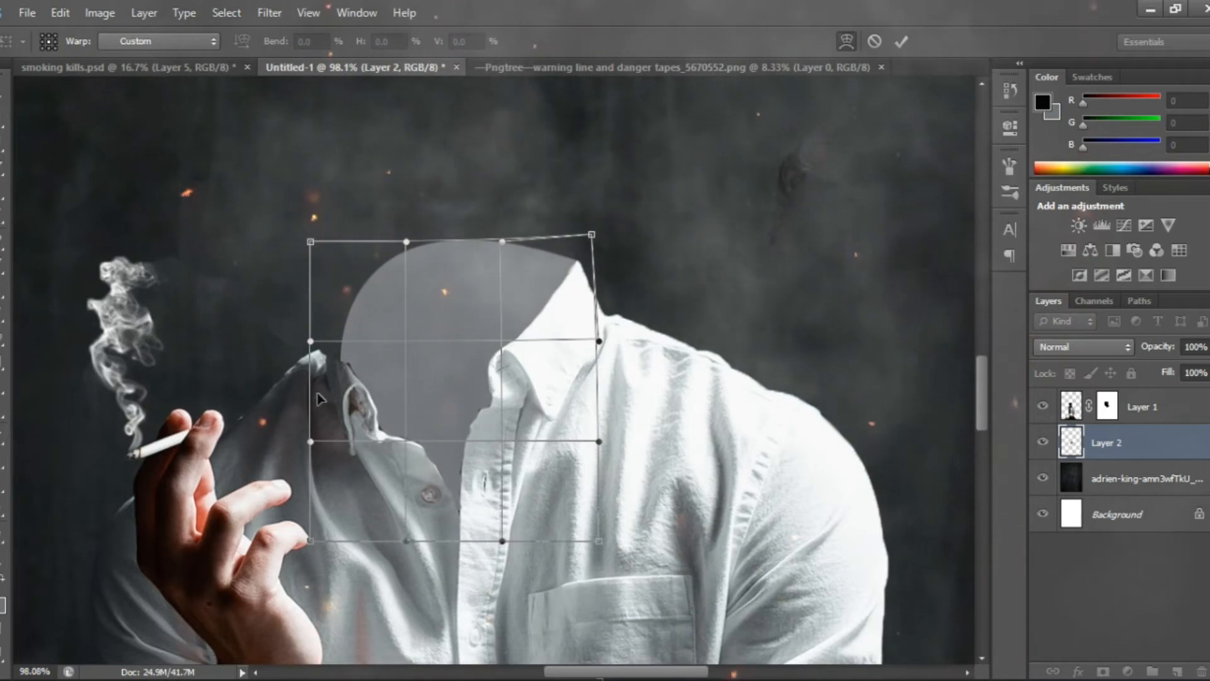
pyautogui.moveTo(325, 396)
pyautogui.mouseDown()
pyautogui.moveTo(308, 386)
pyautogui.moveTo(300, 396)
pyautogui.mouseUp()
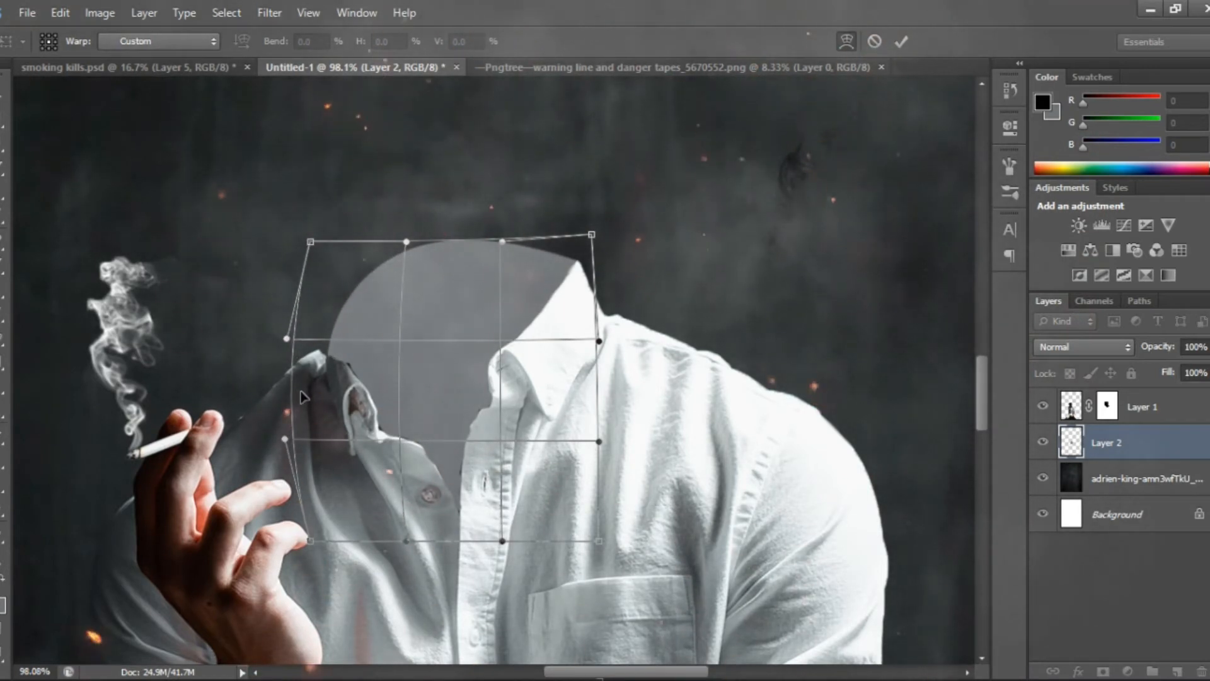
pyautogui.press('Return')
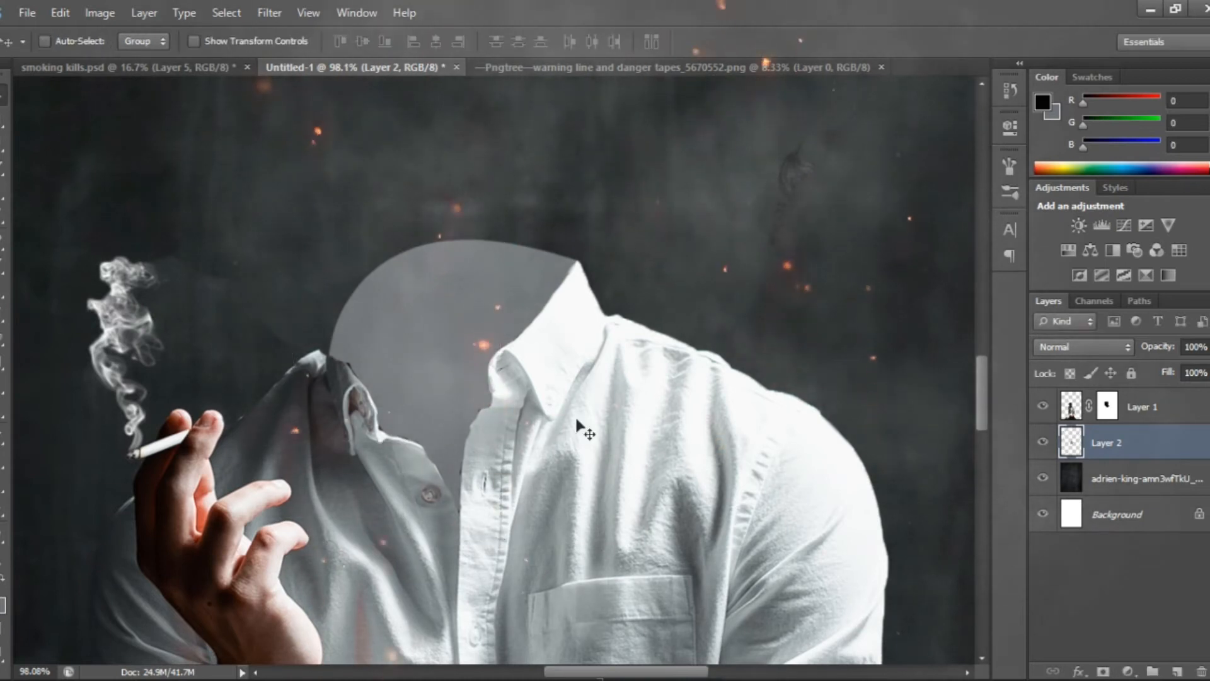
# Clean up the dark fringe along the bright placket edge on Layer 1's mask with a 6 px black brush
pyautogui.scroll(3, 508, 454)
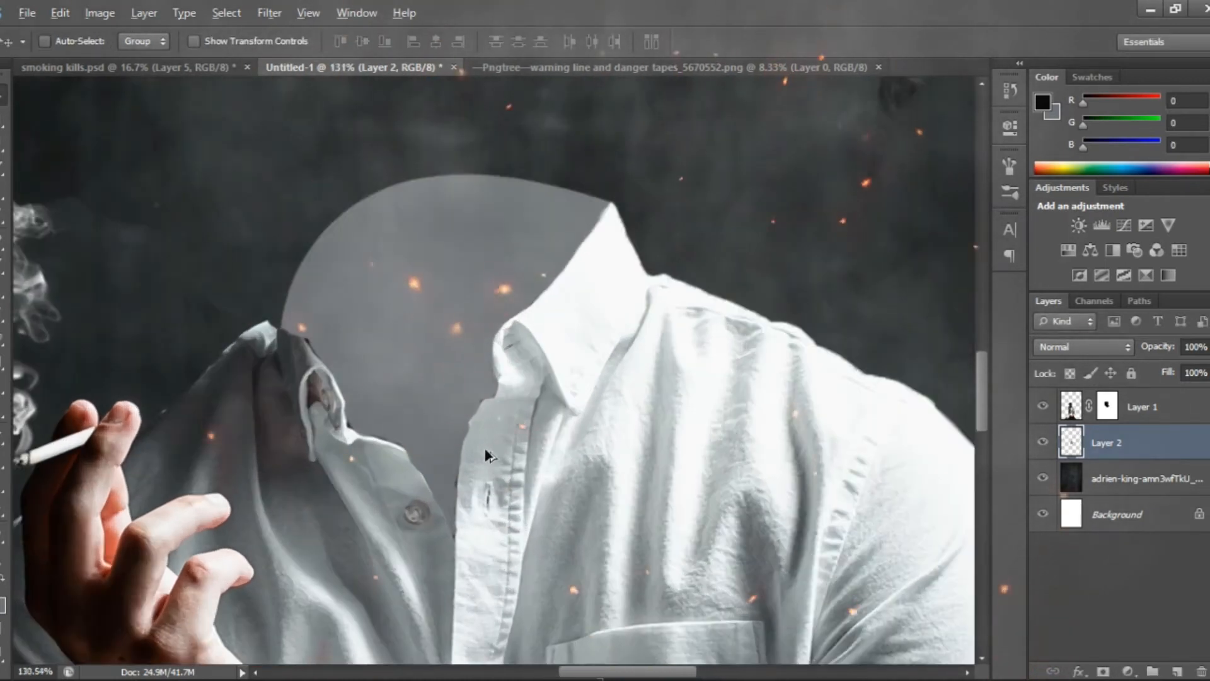
pyautogui.scroll(1, 489, 454)
pyautogui.click(1111, 406)
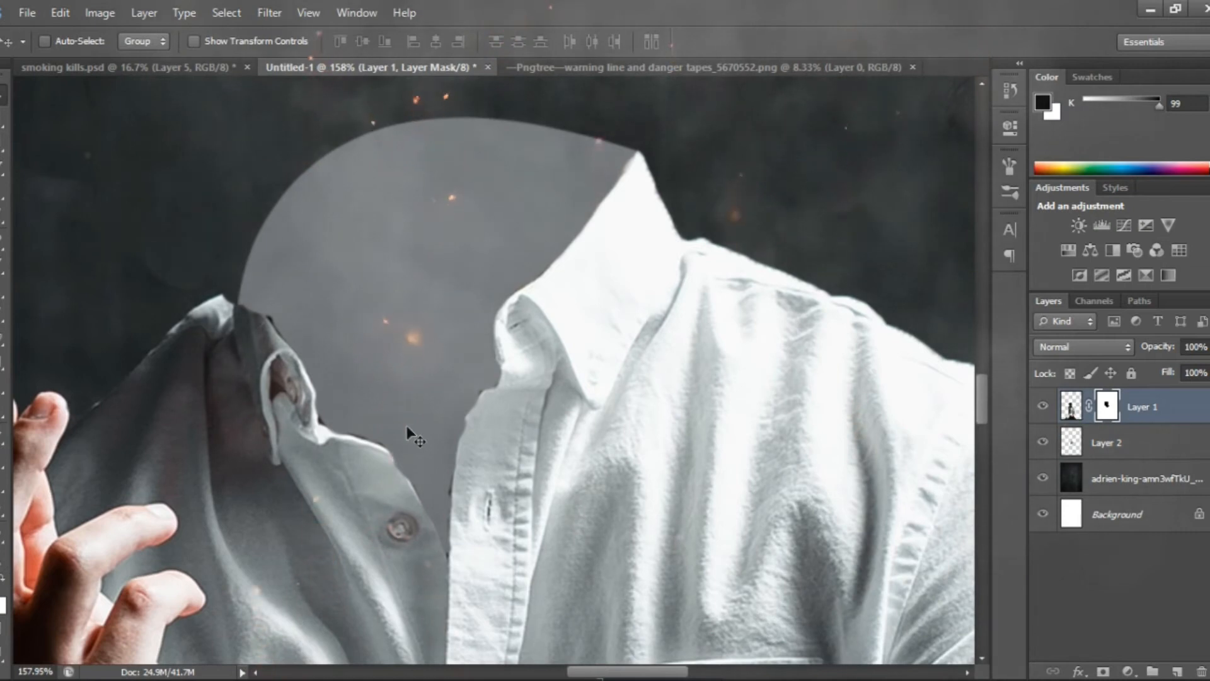
pyautogui.press('b')
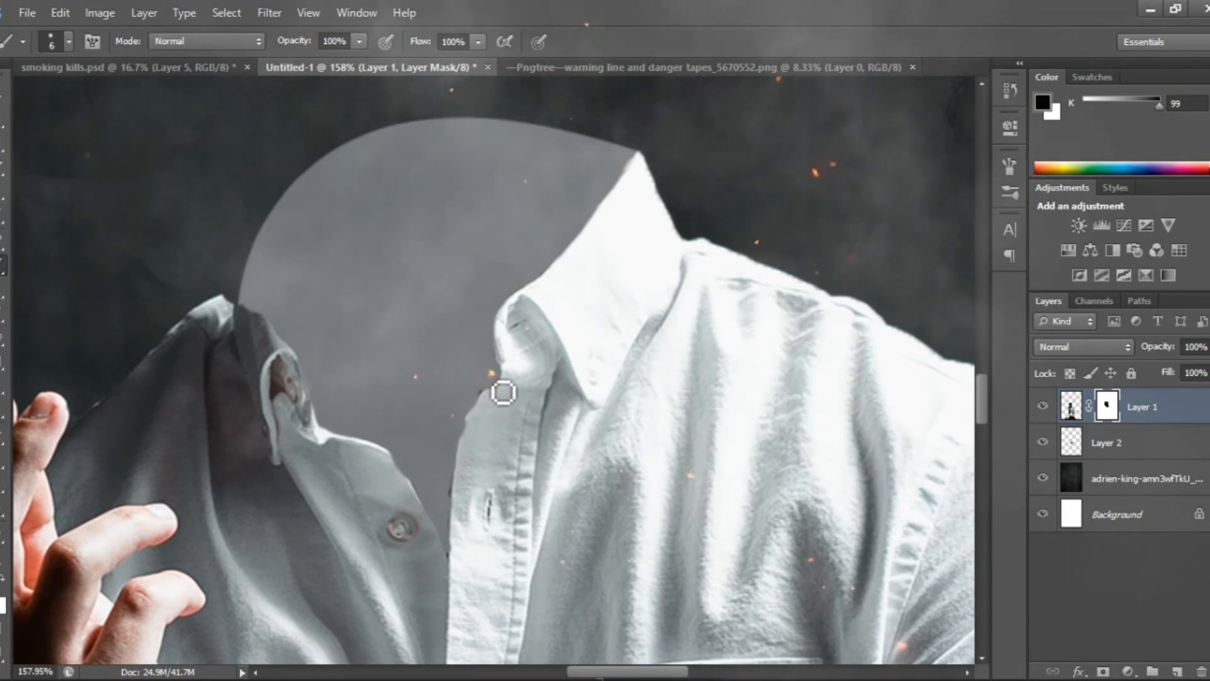
pyautogui.moveTo(488, 401); pyautogui.dragTo(471, 423)
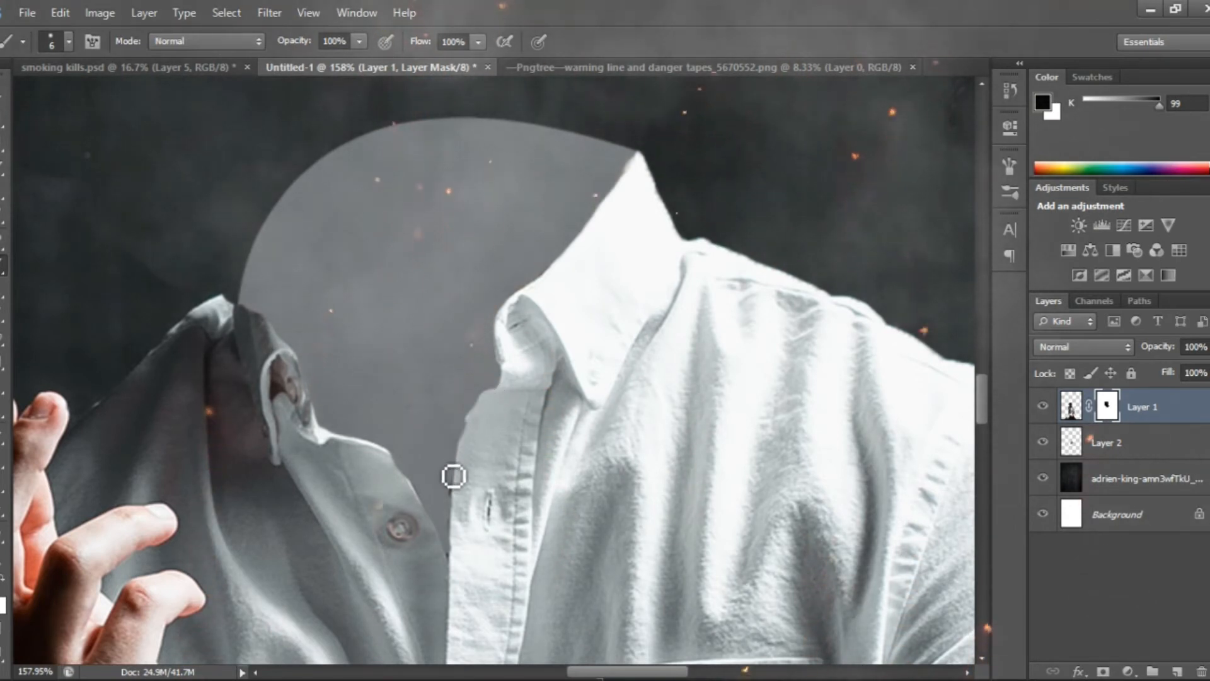
pyautogui.moveTo(456, 535); pyautogui.dragTo(458, 549)
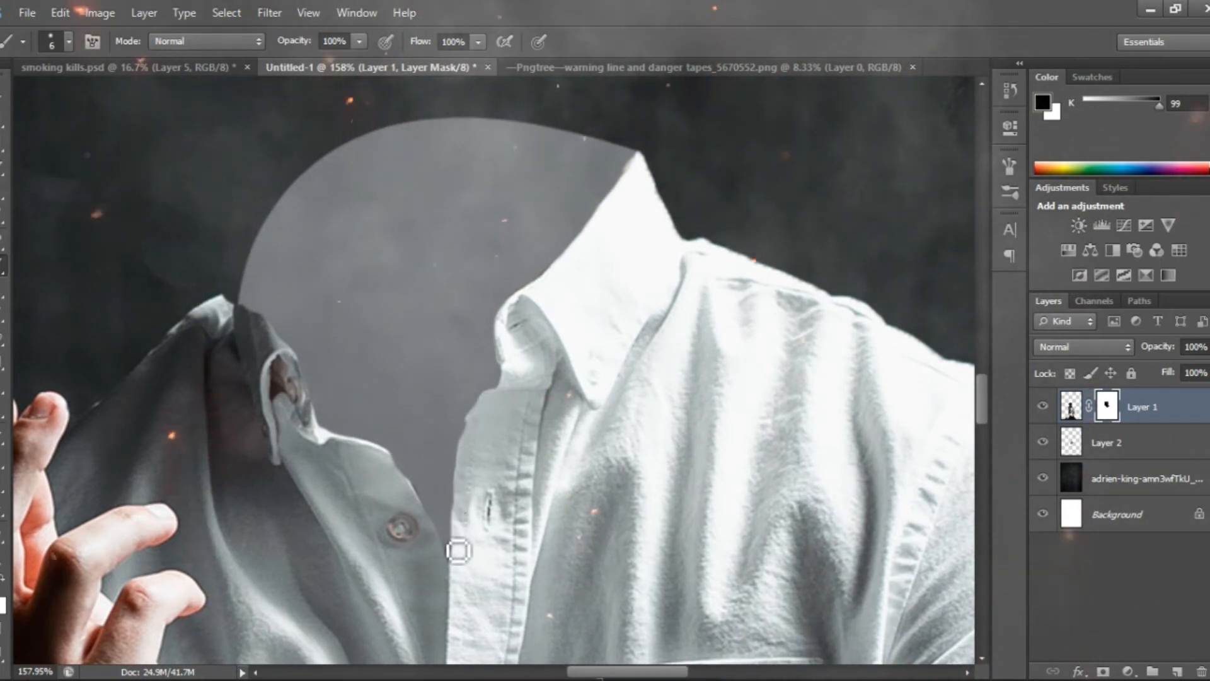
pyautogui.moveTo(458, 502)
pyautogui.mouseDown()
pyautogui.moveTo(454, 427)
pyautogui.moveTo(472, 421)
pyautogui.mouseUp()
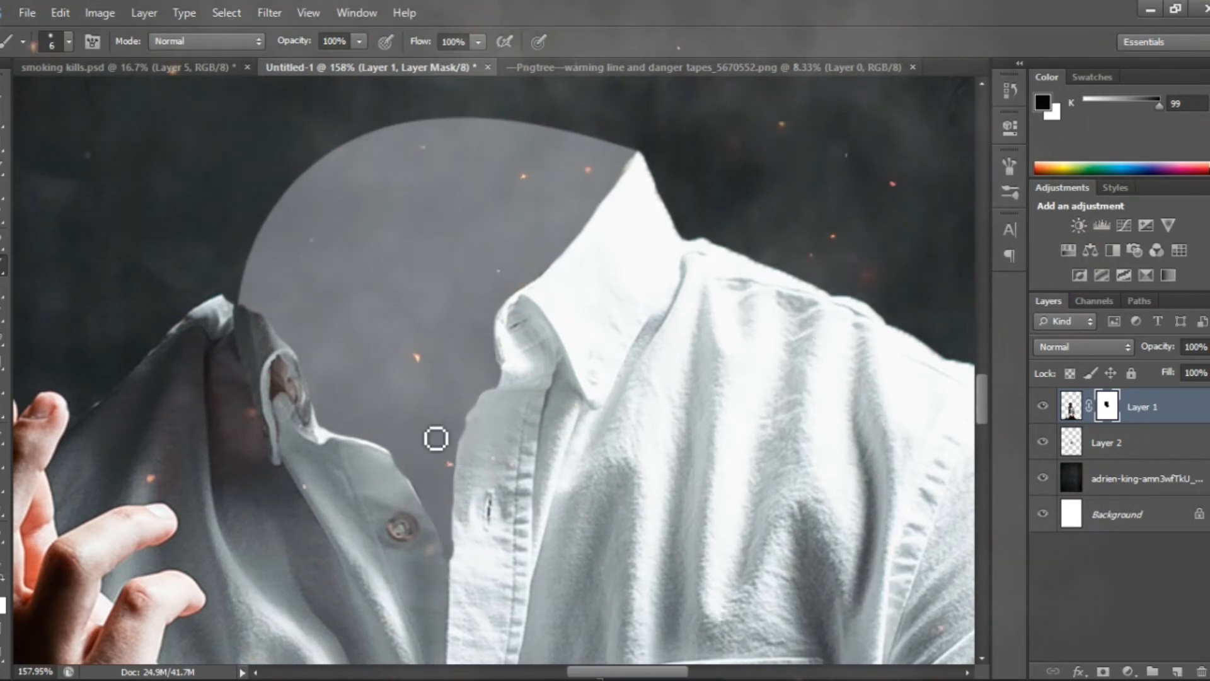
# Add a new layer above Layer 2 and clip it to the grey collar shape
pyautogui.click(1124, 451)
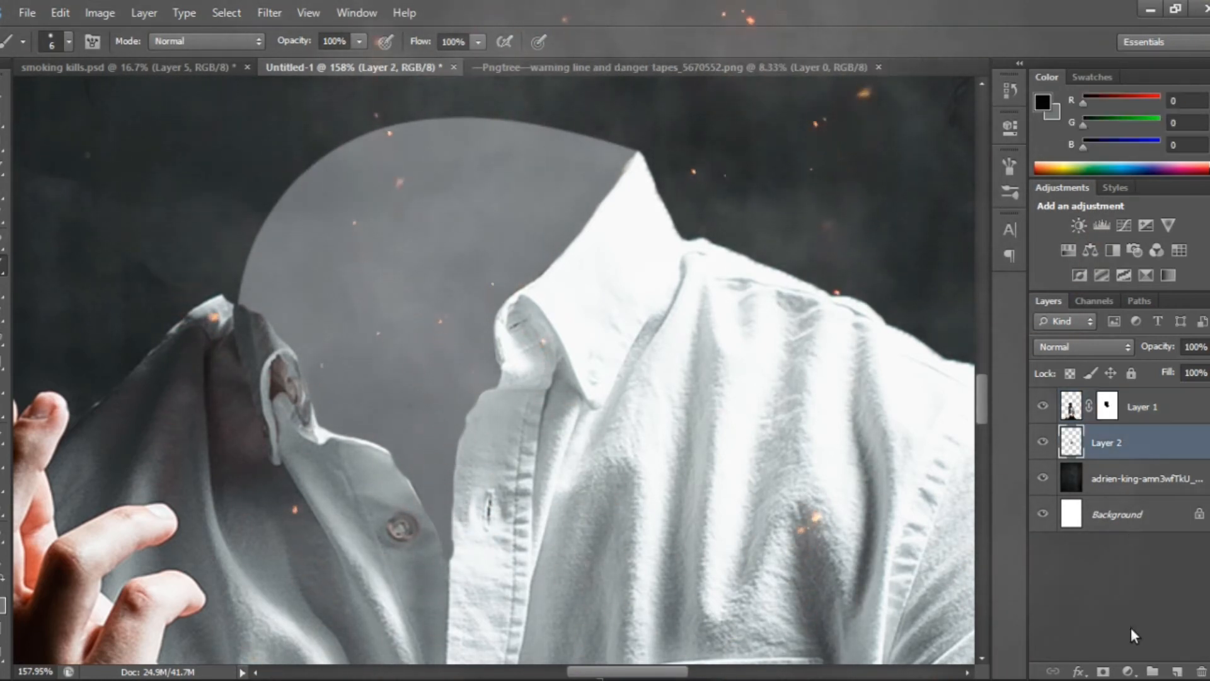
pyautogui.click(1176, 672)
pyautogui.keyDown('alt'); pyautogui.click(1140, 451); pyautogui.keyUp('alt')
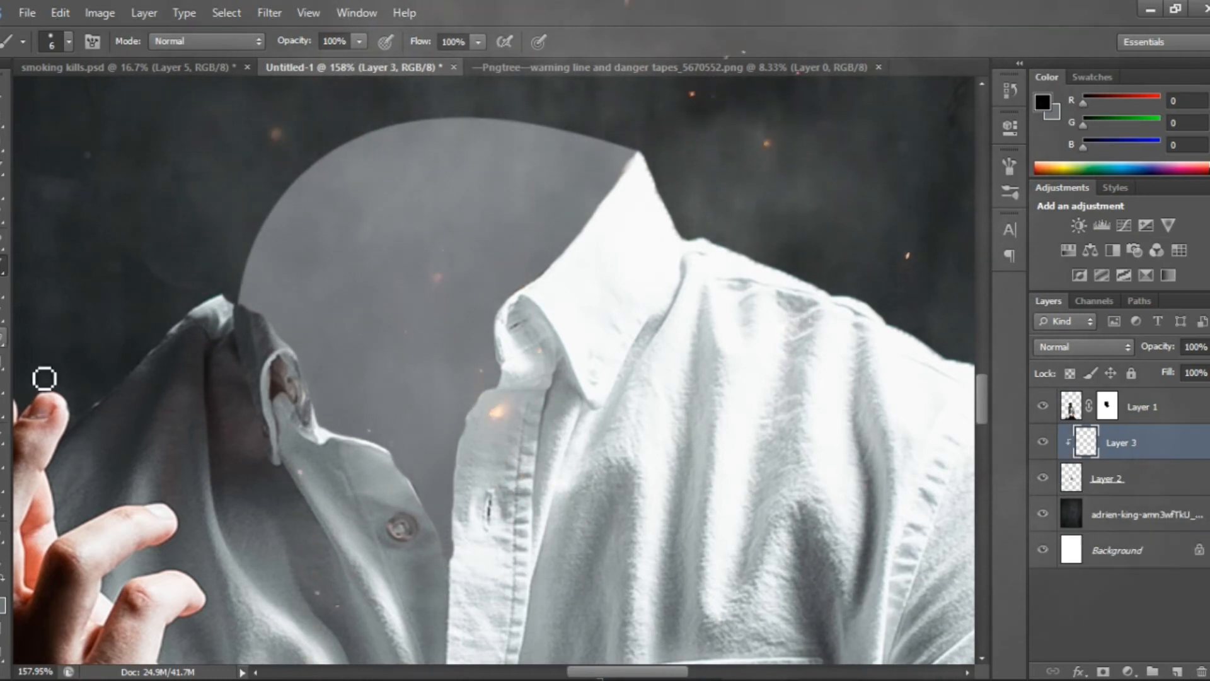
# Shade the outer rim of the grey collar shape on Layer 3 with a soft 50 px brush in sampled backdrop grey (RGB 39, 44, 44)
pyautogui.press(']')
pyautogui.press(']')
pyautogui.press(']')
pyautogui.press(']')
pyautogui.press(']')
pyautogui.press(']')
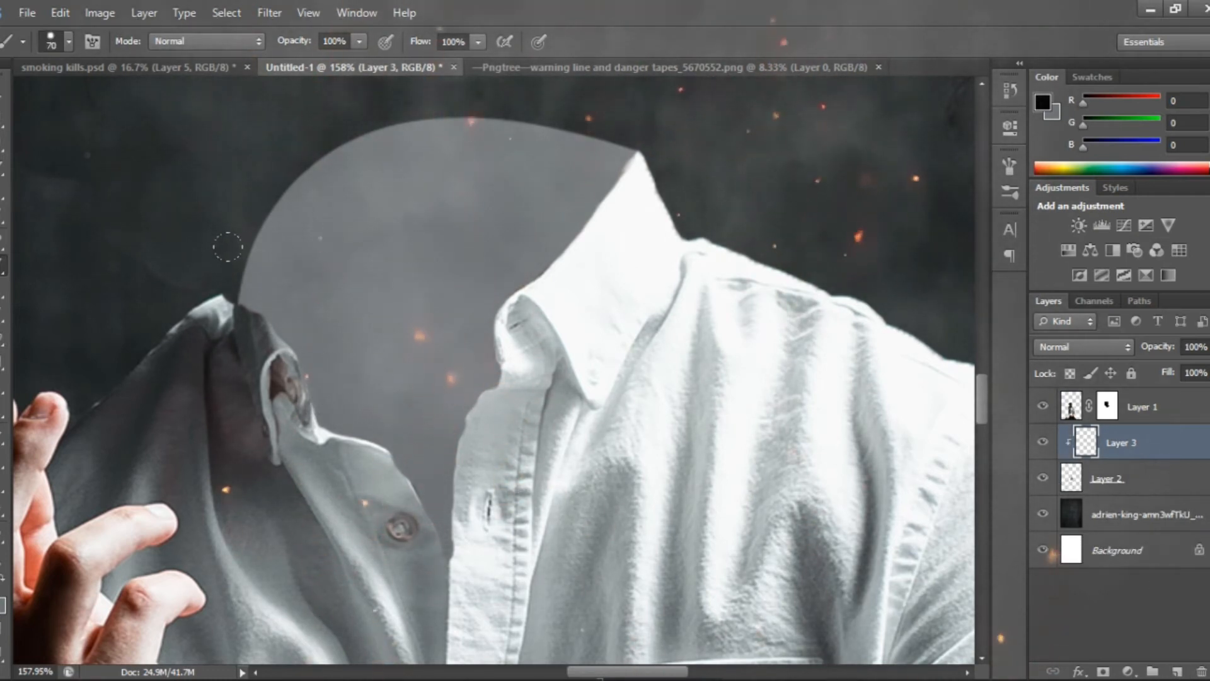
pyautogui.keyDown('alt'); pyautogui.click(208, 223); pyautogui.keyUp('alt')
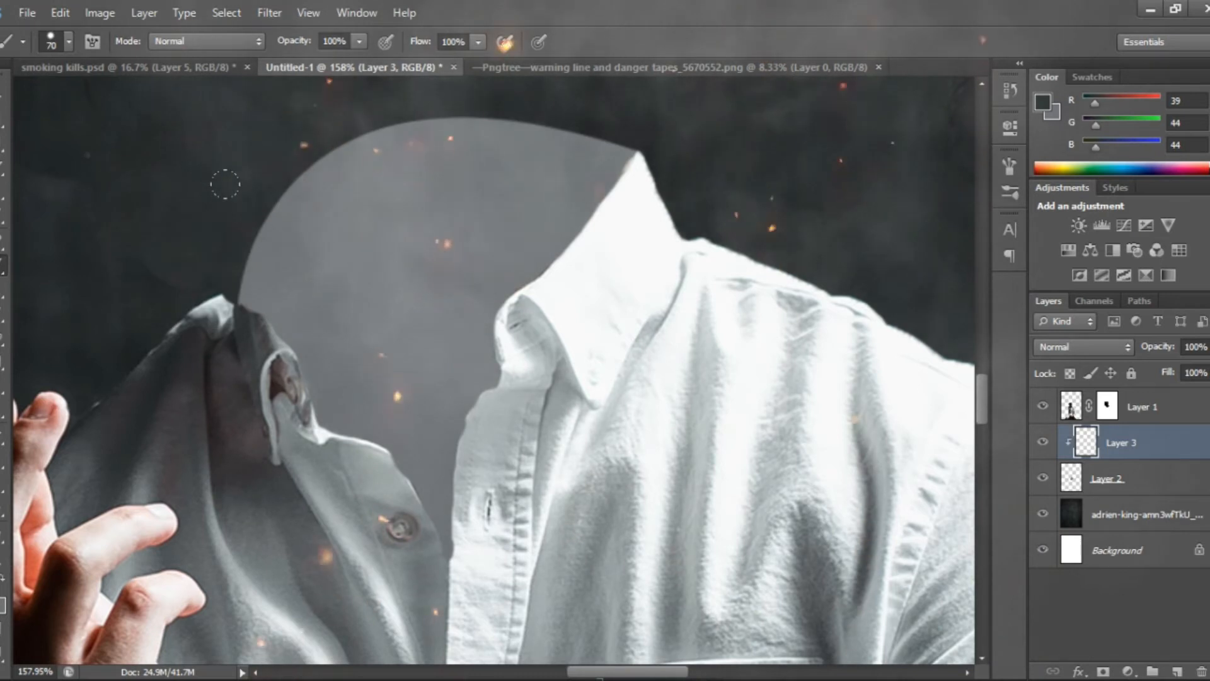
pyautogui.moveTo(207, 253); pyautogui.dragTo(205, 222)
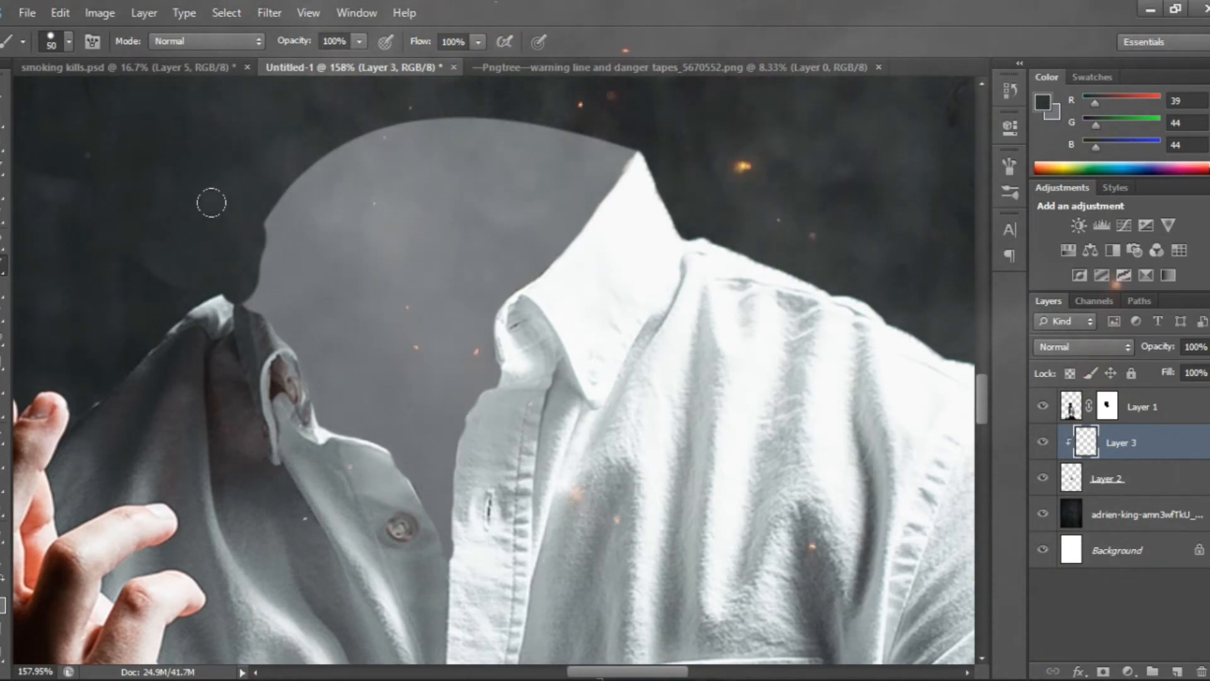
pyautogui.click(58, 40)
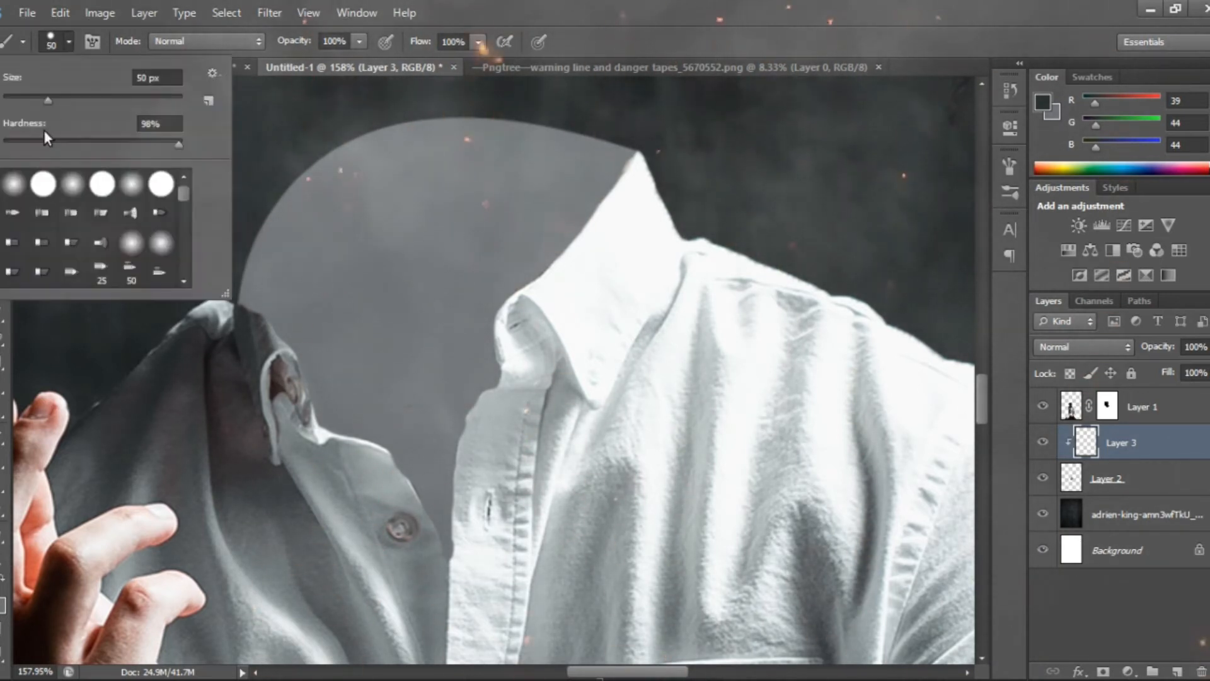
pyautogui.press('Return')
pyautogui.moveTo(244, 210)
pyautogui.mouseDown()
pyautogui.moveTo(412, 136)
pyautogui.moveTo(600, 135)
pyautogui.moveTo(394, 138)
pyautogui.moveTo(237, 194)
pyautogui.mouseUp()
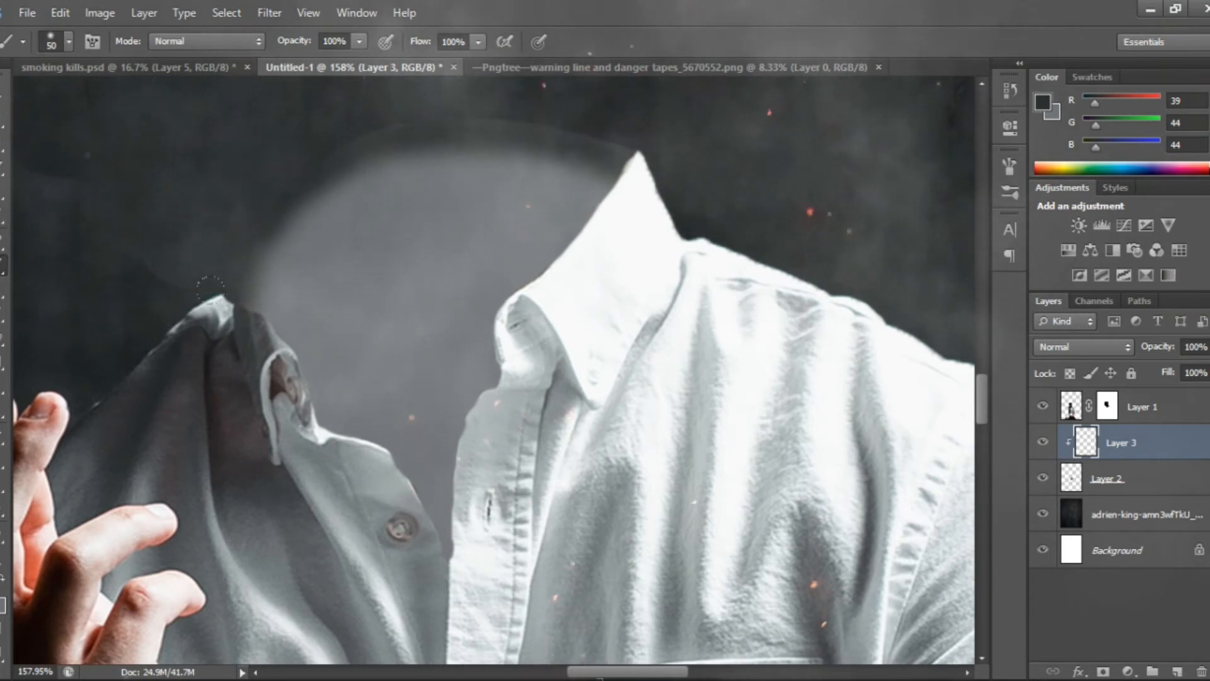
pyautogui.moveTo(245, 210); pyautogui.dragTo(213, 294)
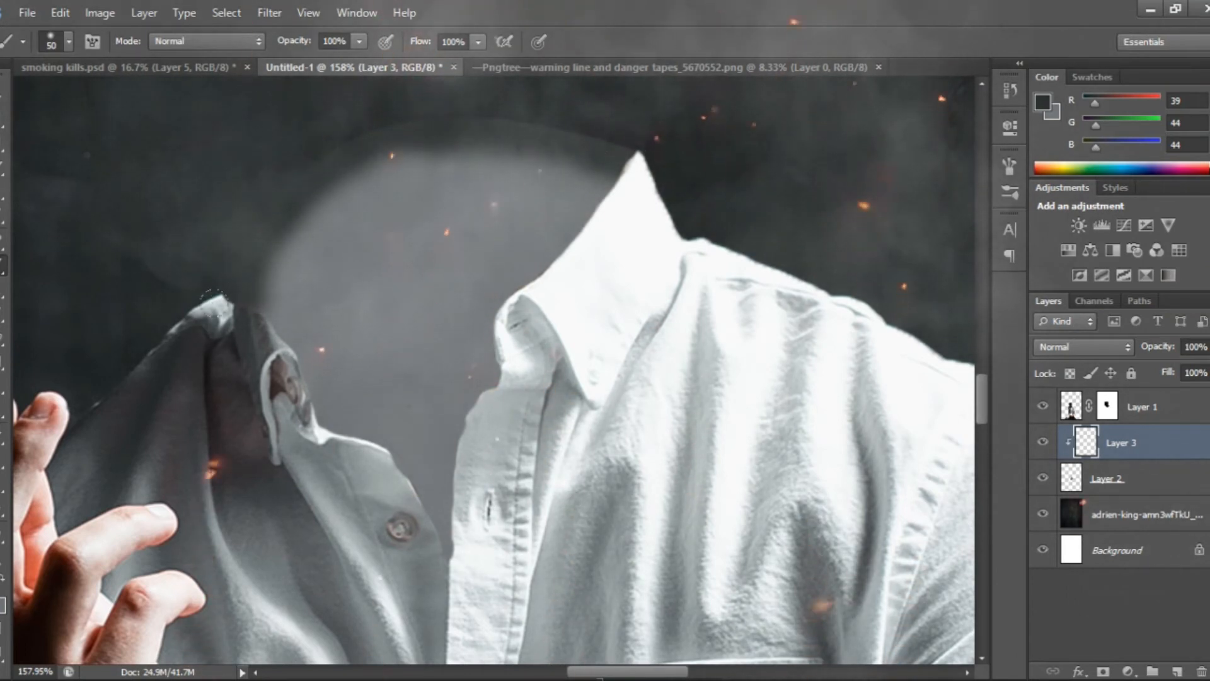
# Paint a highlight along the grey collar's upper rim on Layer 3 with a 15 px brush in sampled shirt grey (RGB 168, 176, 178)
pyautogui.press('i')
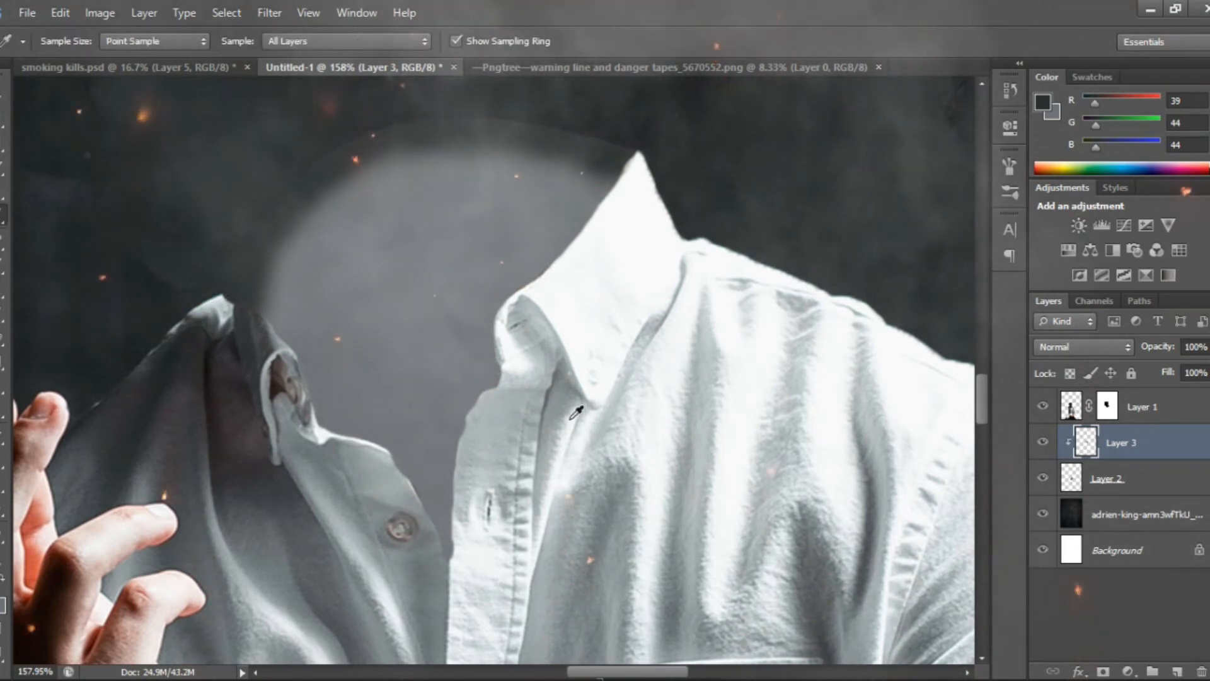
pyautogui.click(571, 418)
pyautogui.press('b')
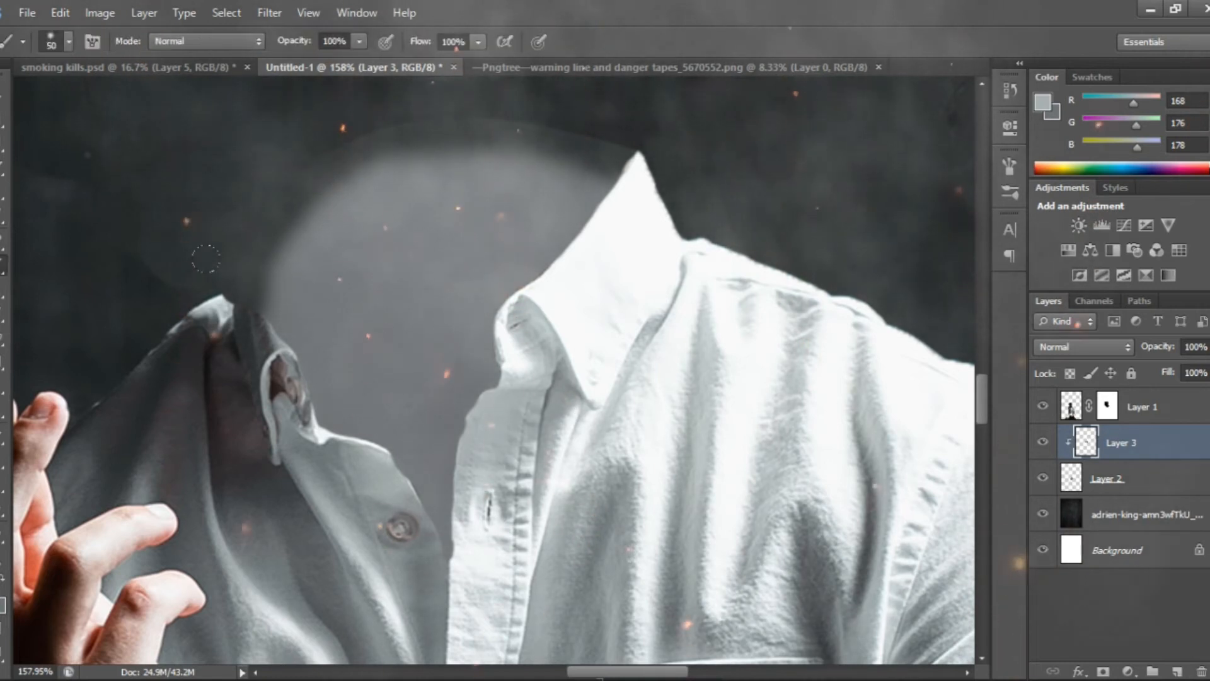
pyautogui.press('[')
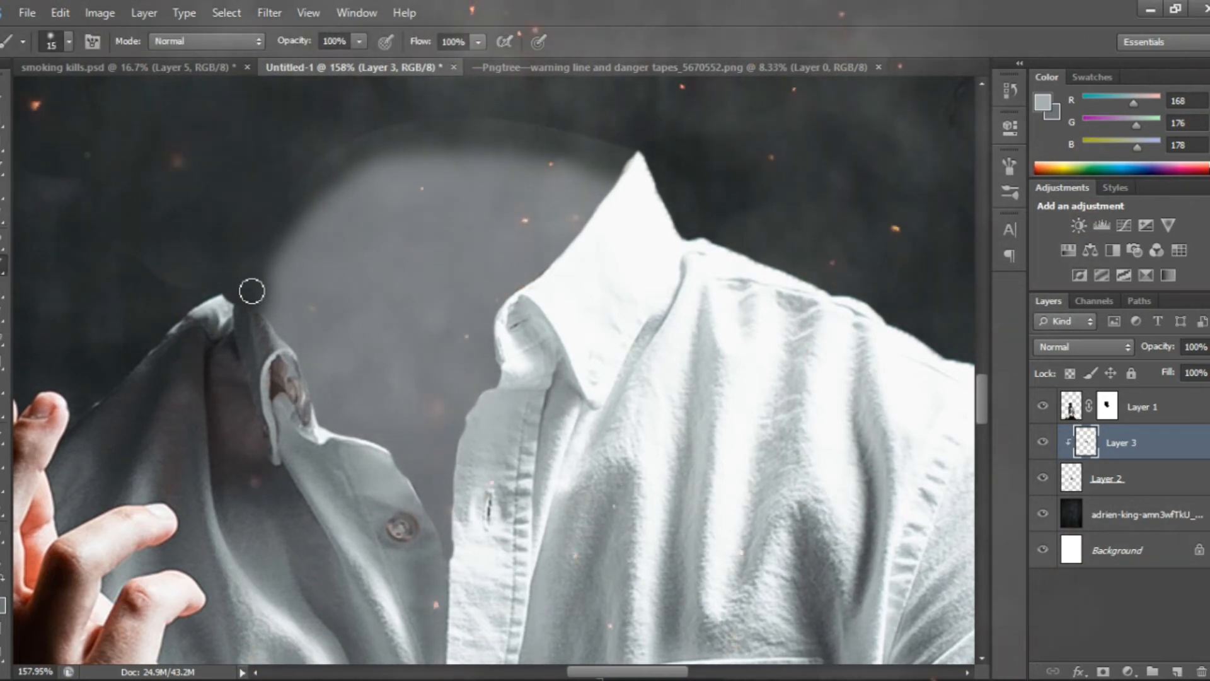
pyautogui.moveTo(262, 248); pyautogui.dragTo(338, 151)
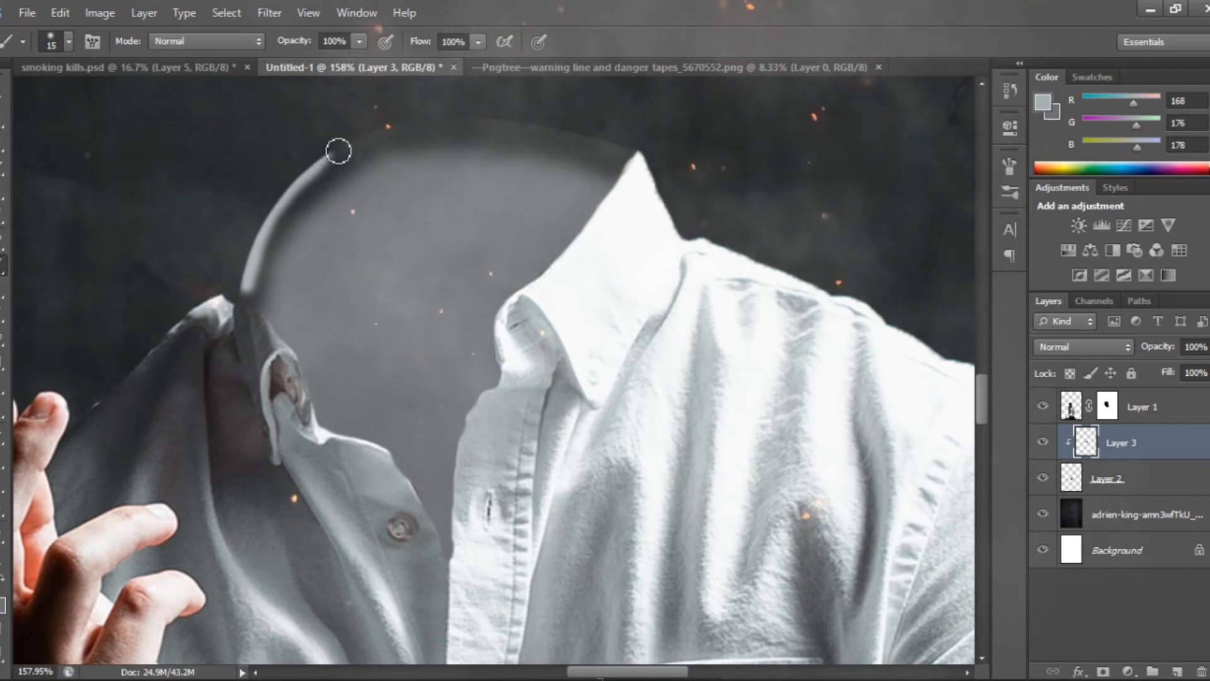
pyautogui.moveTo(487, 119); pyautogui.dragTo(634, 160)
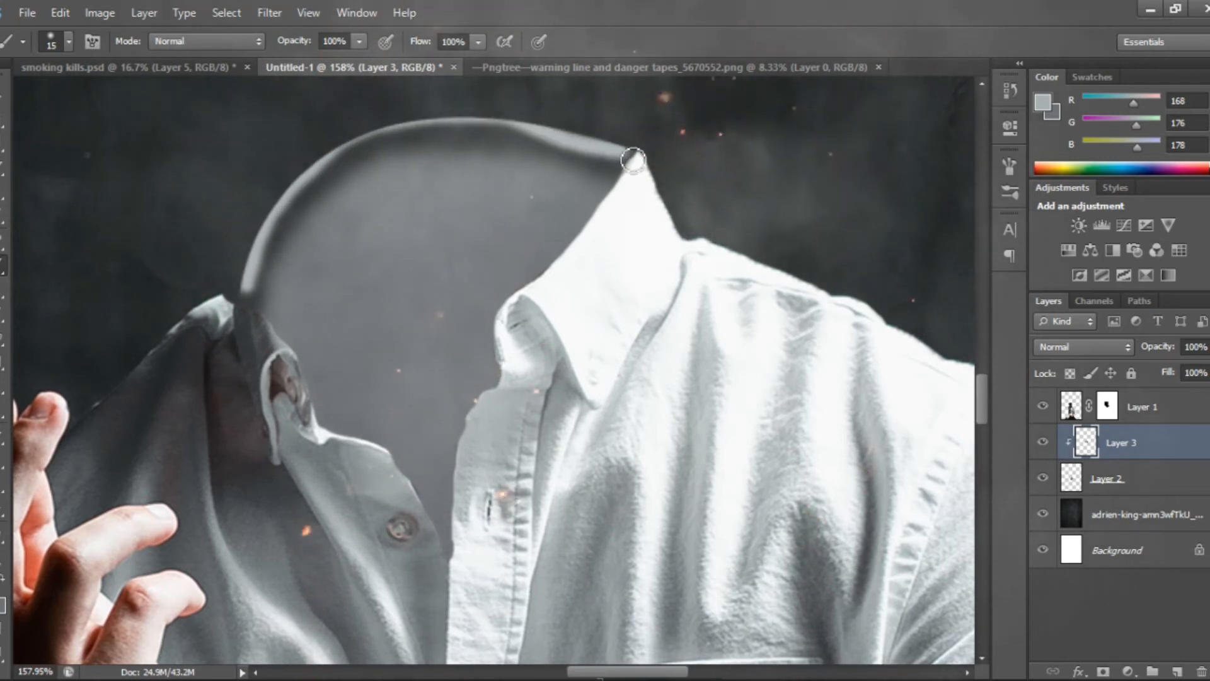
pyautogui.moveTo(515, 122)
pyautogui.mouseDown()
pyautogui.moveTo(395, 131)
pyautogui.moveTo(339, 155)
pyautogui.moveTo(287, 208)
pyautogui.moveTo(246, 282)
pyautogui.mouseUp()
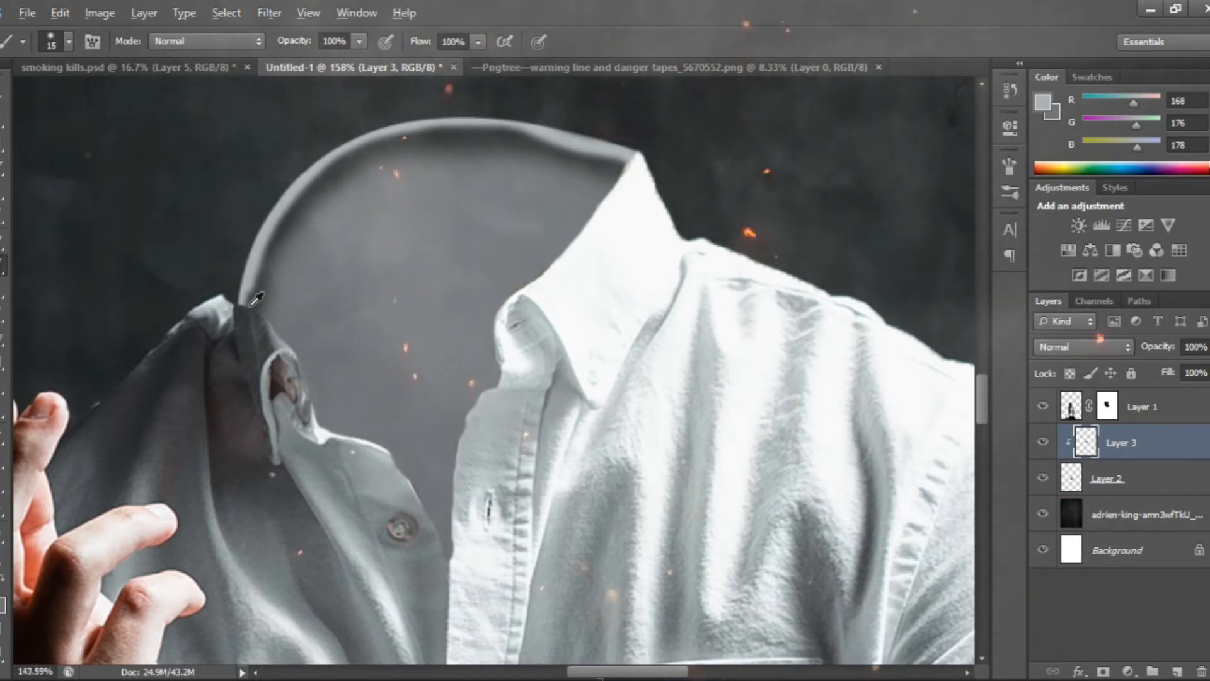
# Select the straight horizontal warning tape in the warning-tape PNG and copy it into Untitled-1 above Layer 3
pyautogui.scroll(-10, 256, 300)
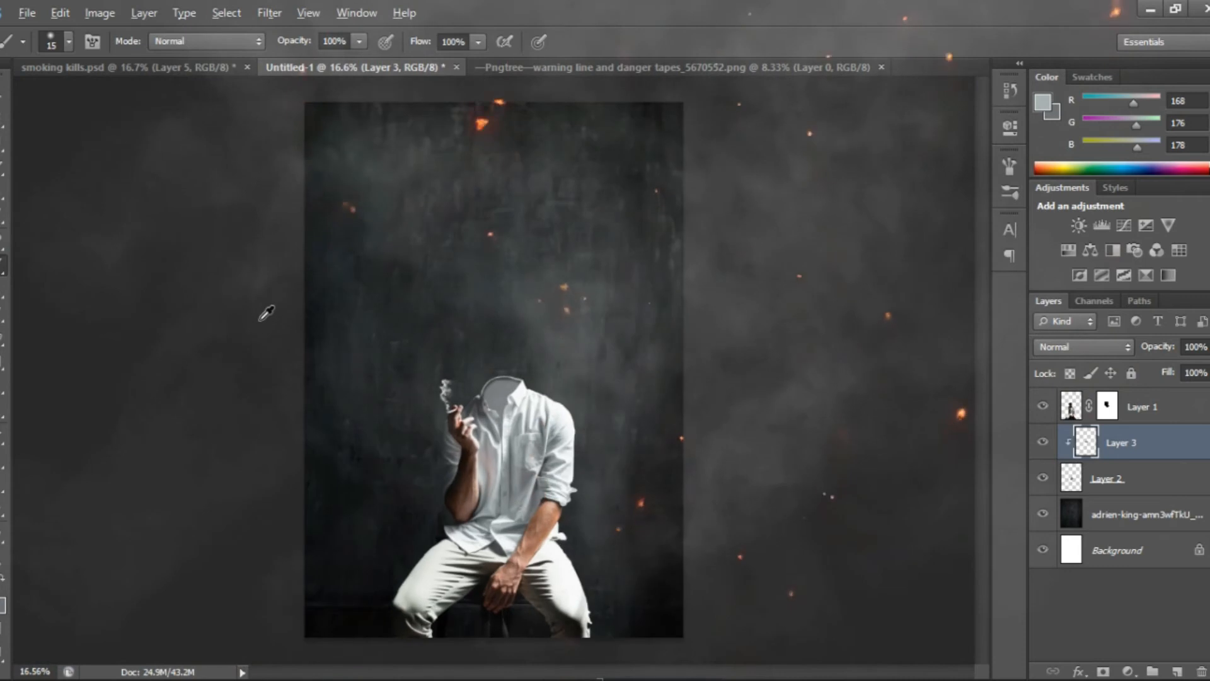
pyautogui.press('v')
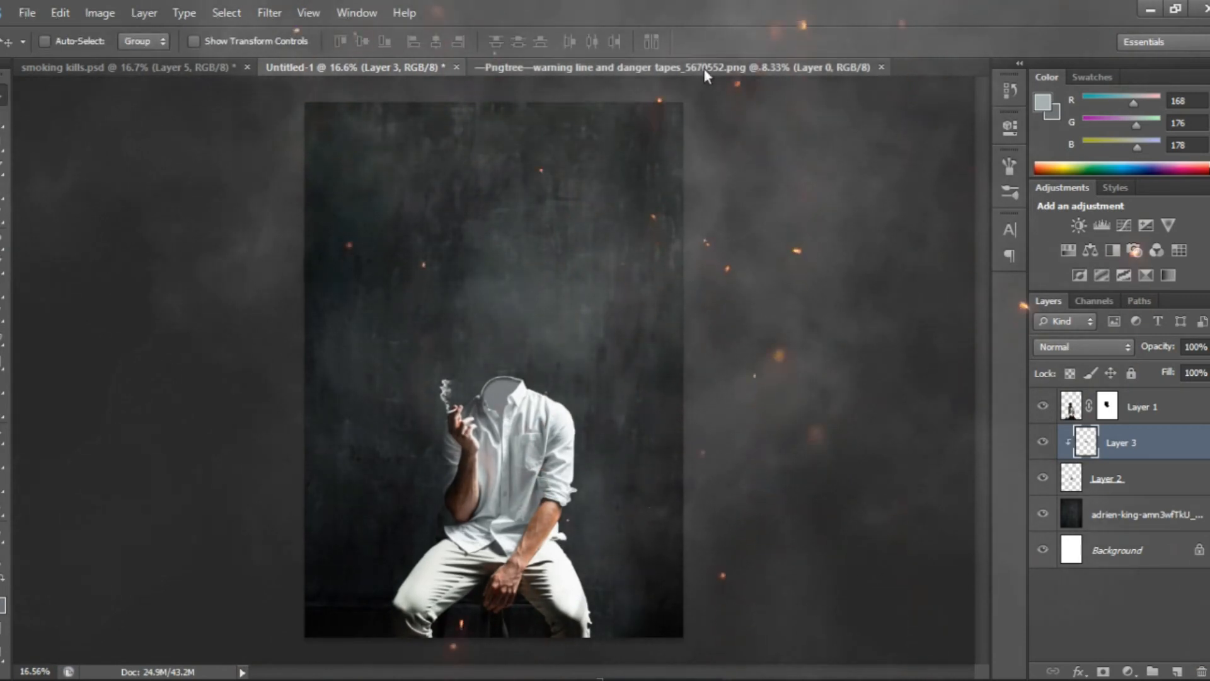
pyautogui.click(706, 69)
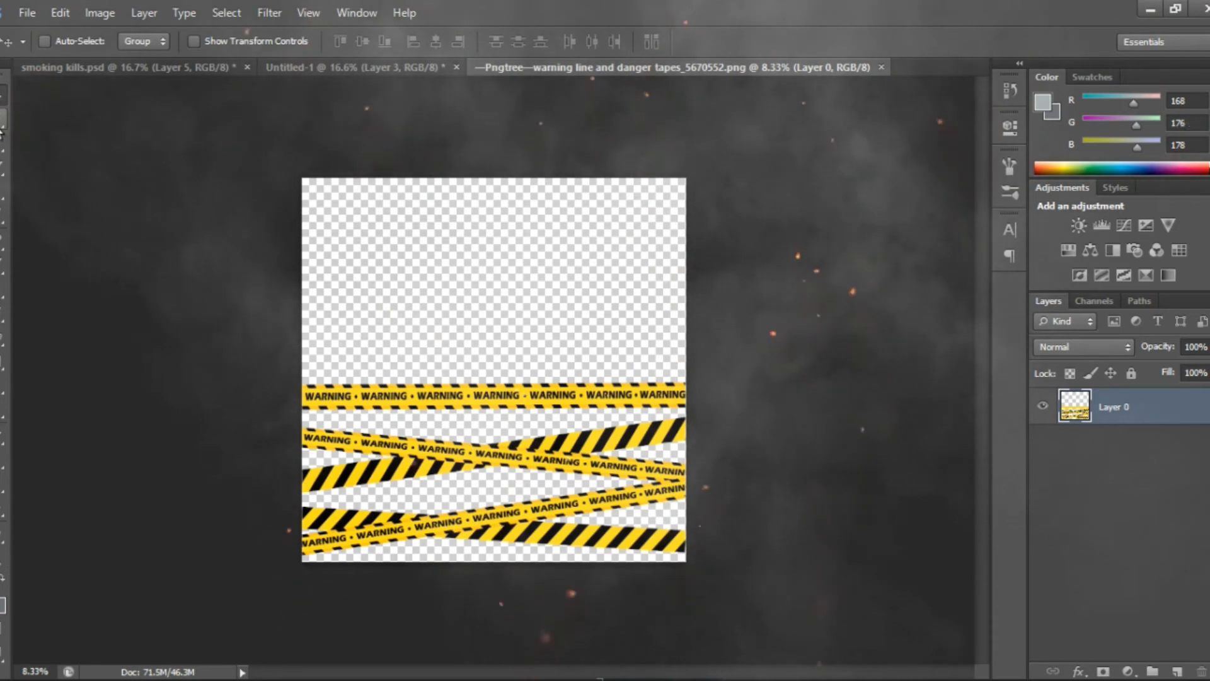
pyautogui.press('m')
pyautogui.moveTo(285, 336); pyautogui.dragTo(706, 414)
pyautogui.press('v')
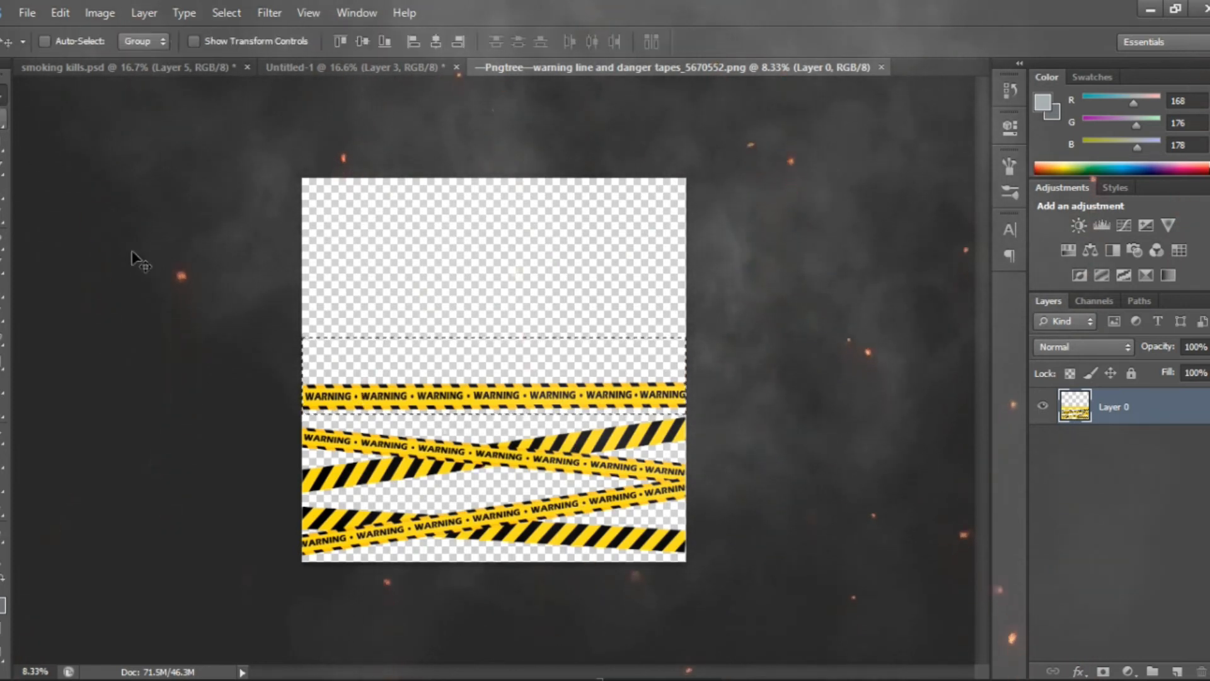
pyautogui.moveTo(489, 383); pyautogui.dragTo(530, 291)
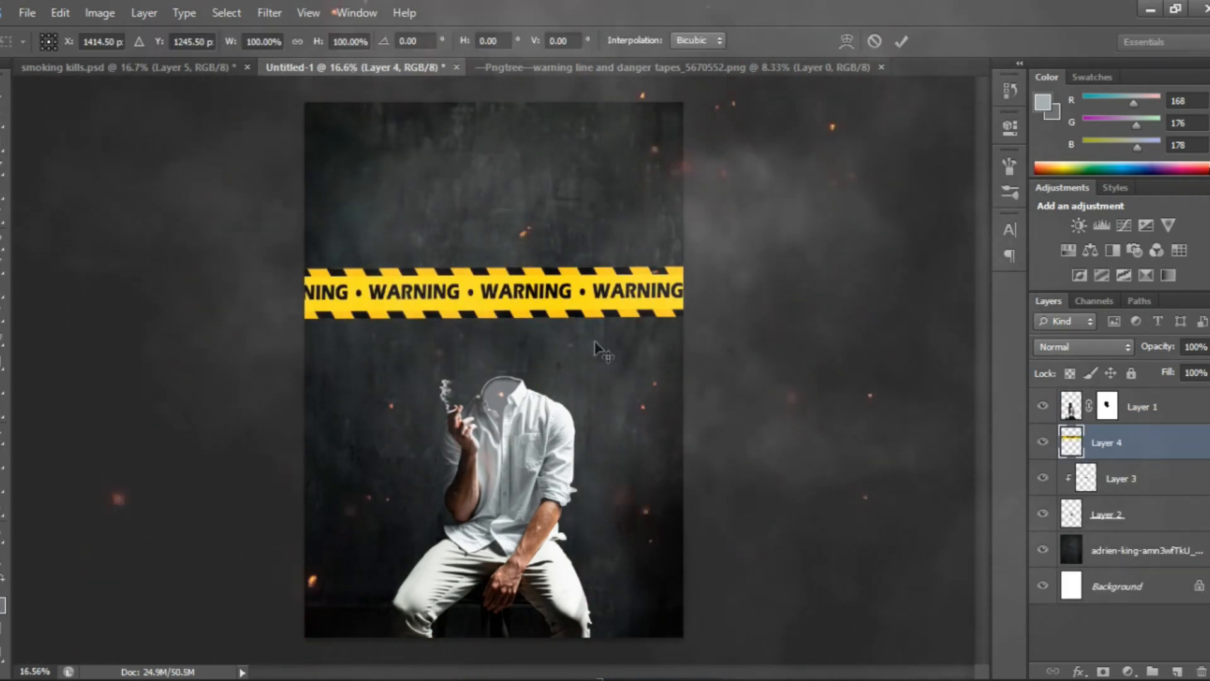
# Scale down the warning tape on Layer 4 so that its full row of WARNING text fits across the canvas
pyautogui.hotkey('ctrl', 't')
pyautogui.moveTo(903, 320); pyautogui.dragTo(686, 303)
pyautogui.press('Return')
# Start a polygonal lasso selection at the left end of the warning tape on Layer 4
pyautogui.scroll(2, 637, 289)
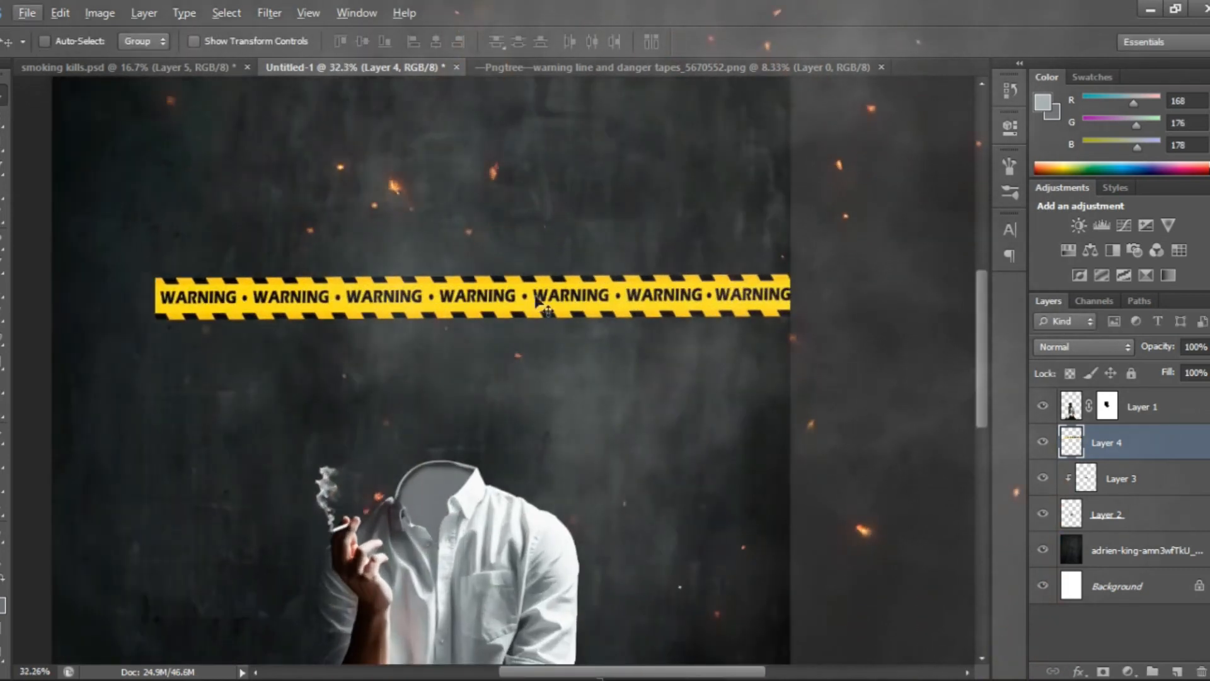
pyautogui.press('l')
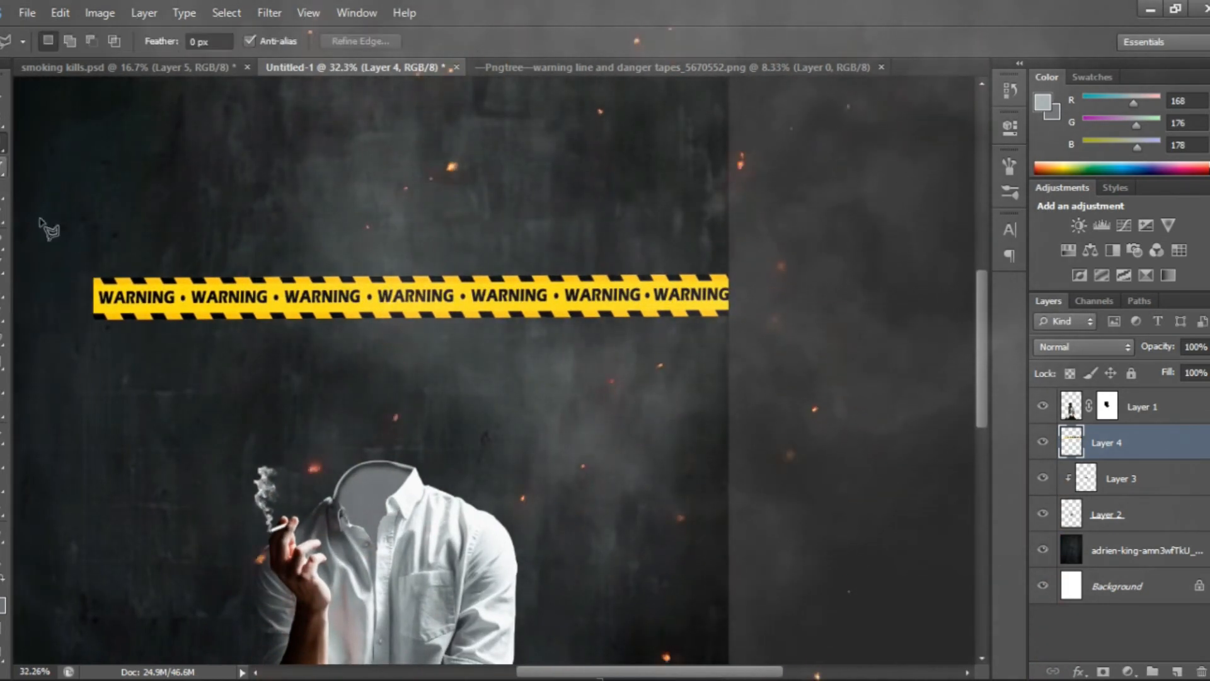
pyautogui.click(97, 285)
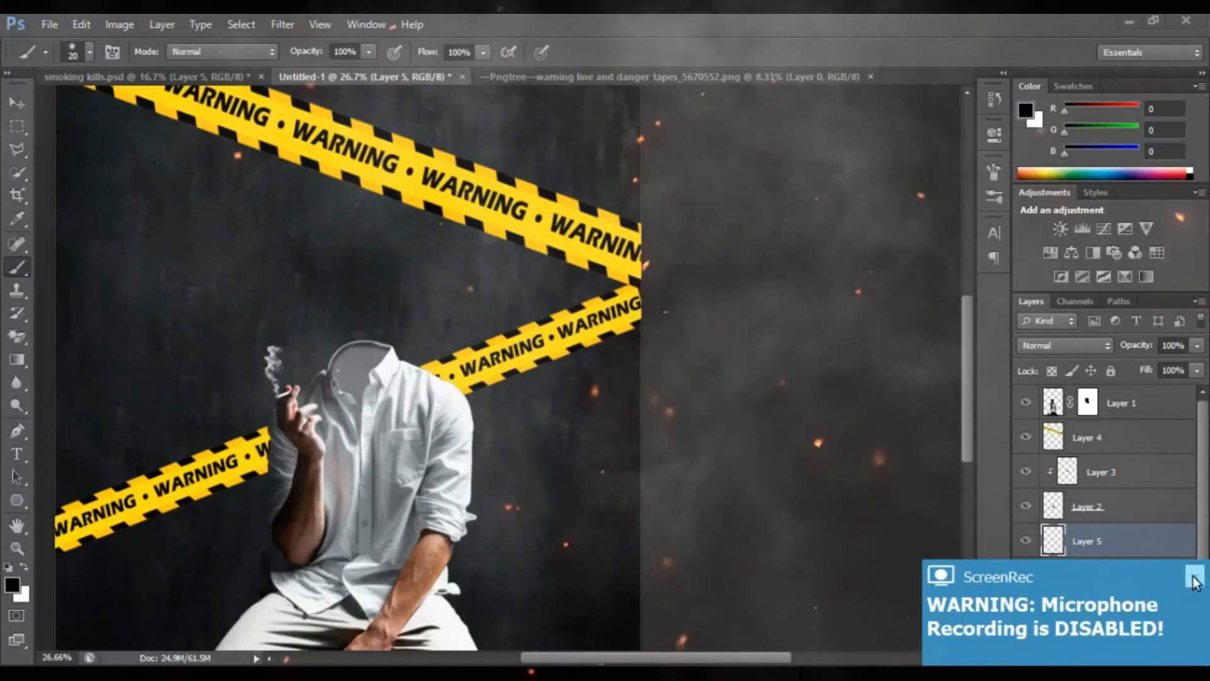
# Shade the right end of the lower tape on Layer 5 with a soft 600 px black brush, deselect, and set the layer's fill to 72%
pyautogui.click(1193, 576)
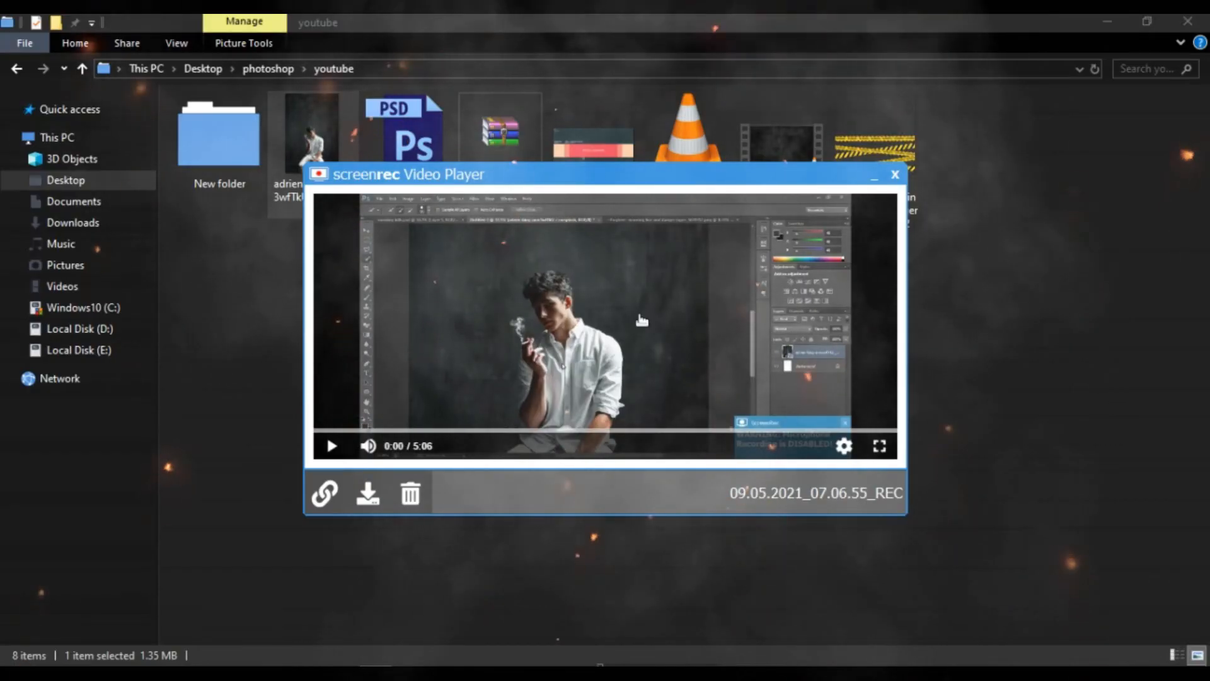
pyautogui.click(895, 174)
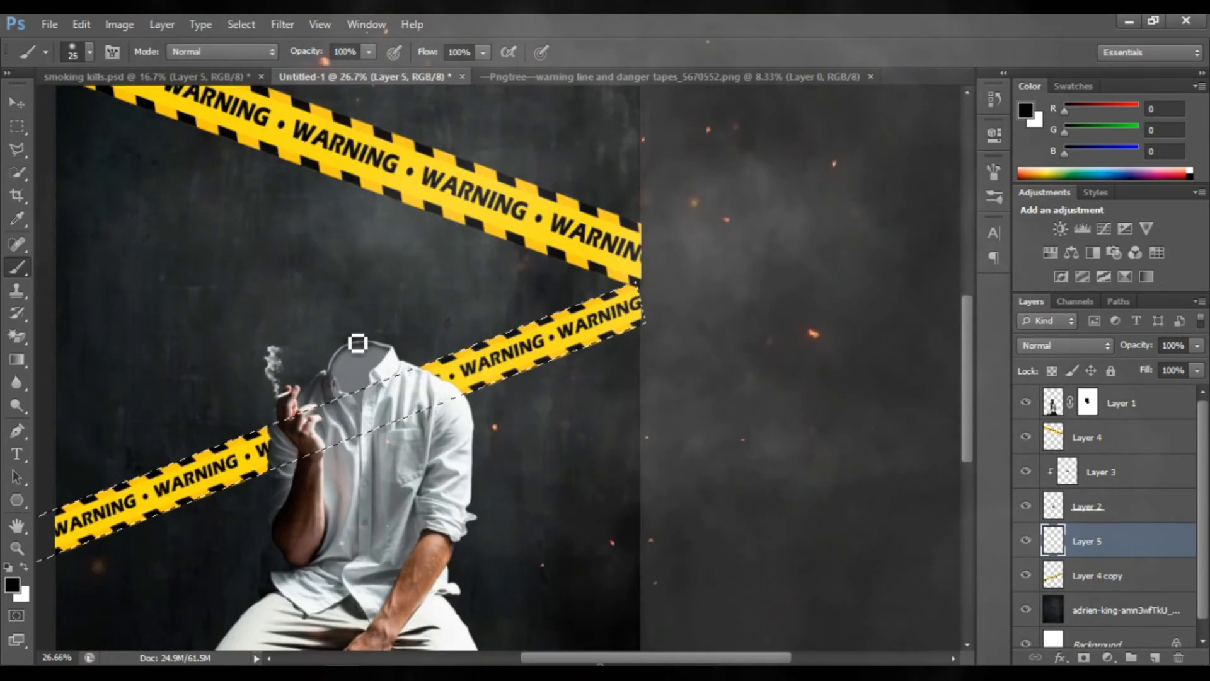
pyautogui.moveTo(596, 211); pyautogui.dragTo(634, 239)
pyautogui.hotkey('ctrl', 'd')
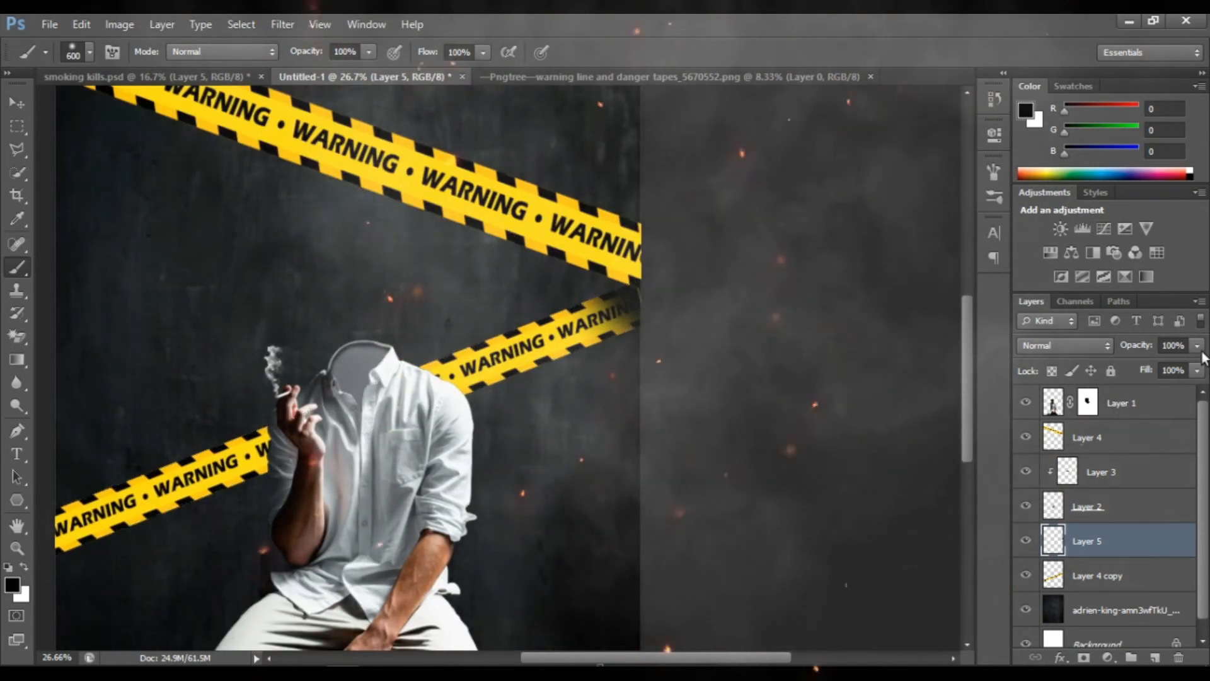
pyautogui.click(1197, 371)
pyautogui.moveTo(1163, 389); pyautogui.dragTo(1172, 391)
# Duplicate Layer 4's tape across the man's lap, scaled to 143.71% and rotated -9.01°, and move the copy above Layer 1
pyautogui.scroll(-3, 492, 392)
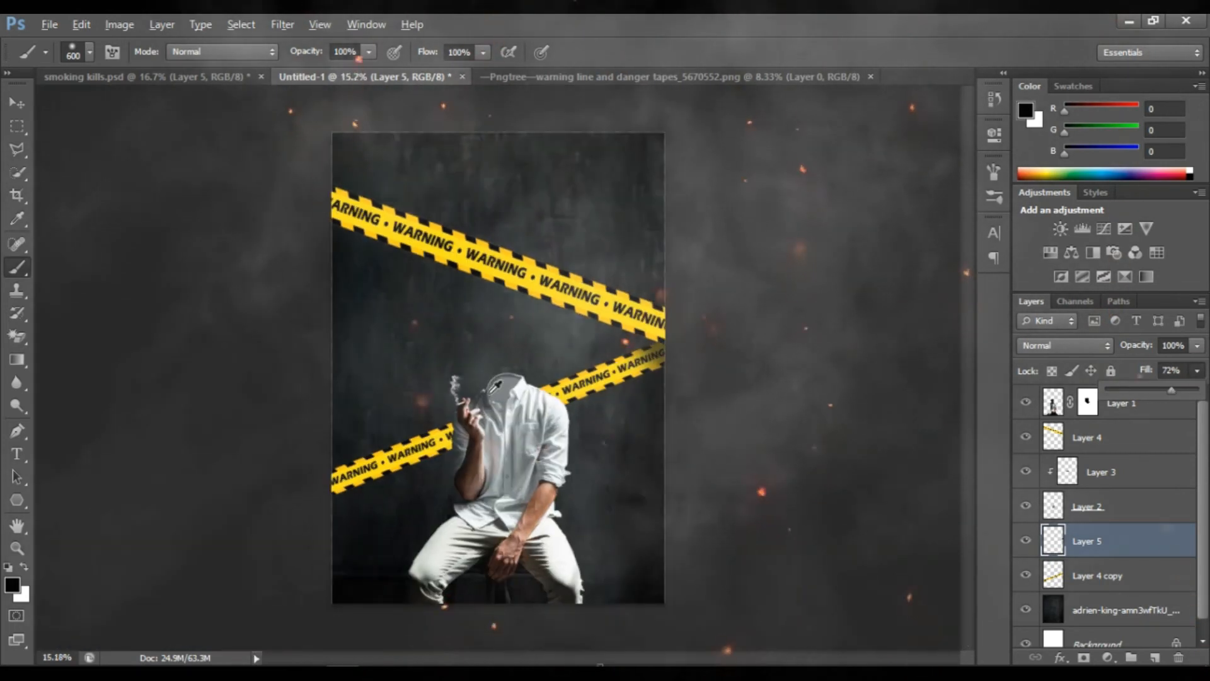
pyautogui.click(21, 104)
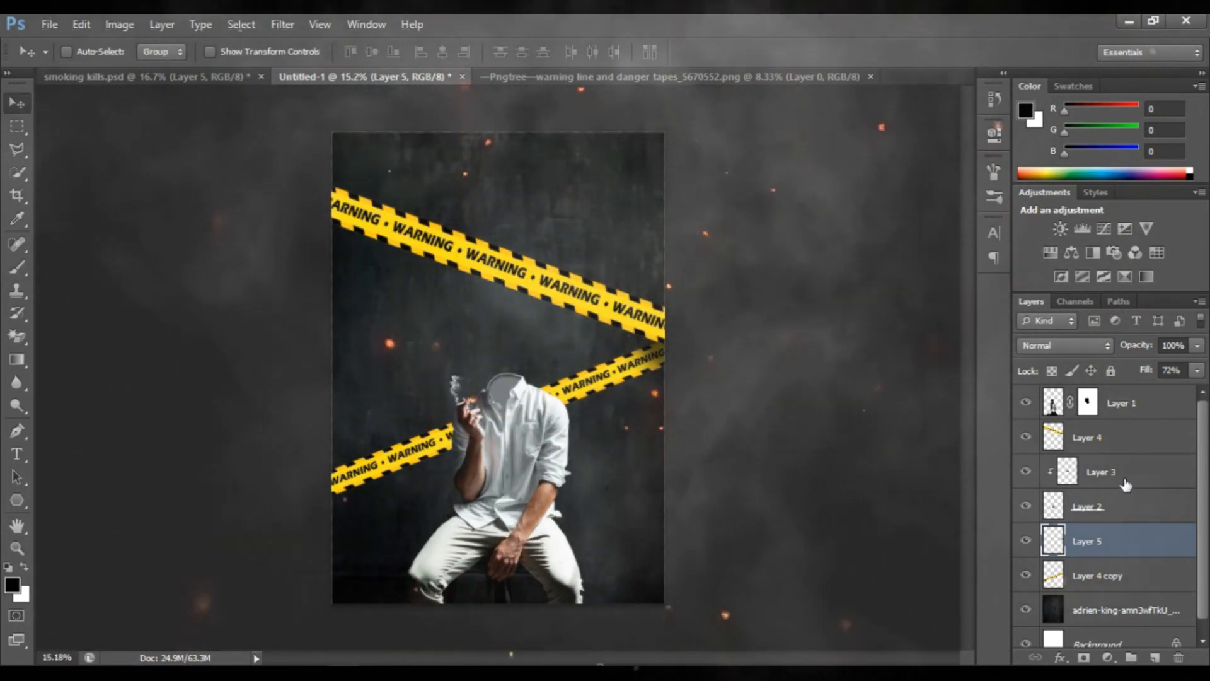
pyautogui.click(1110, 438)
pyautogui.moveTo(512, 296); pyautogui.dragTo(515, 493)
pyautogui.hotkey('ctrl', 't')
pyautogui.moveTo(774, 469); pyautogui.dragTo(712, 257)
pyautogui.moveTo(744, 374); pyautogui.dragTo(705, 596)
pyautogui.press('Return')
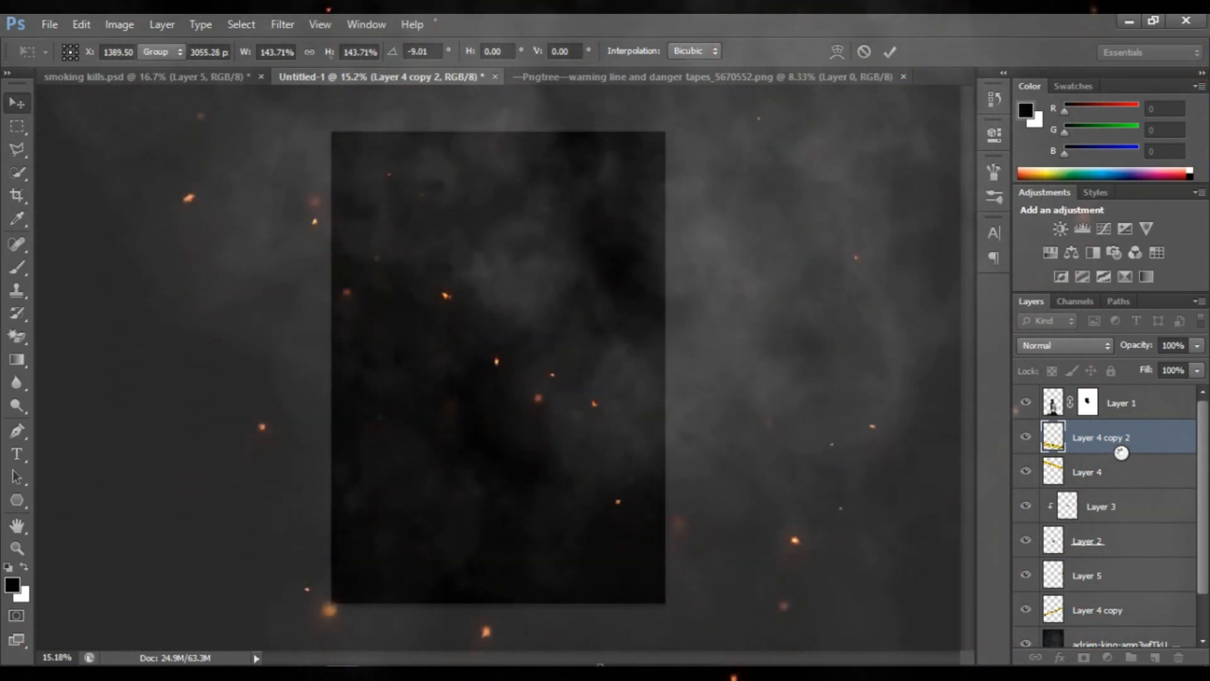
pyautogui.moveTo(1122, 442); pyautogui.dragTo(1116, 396)
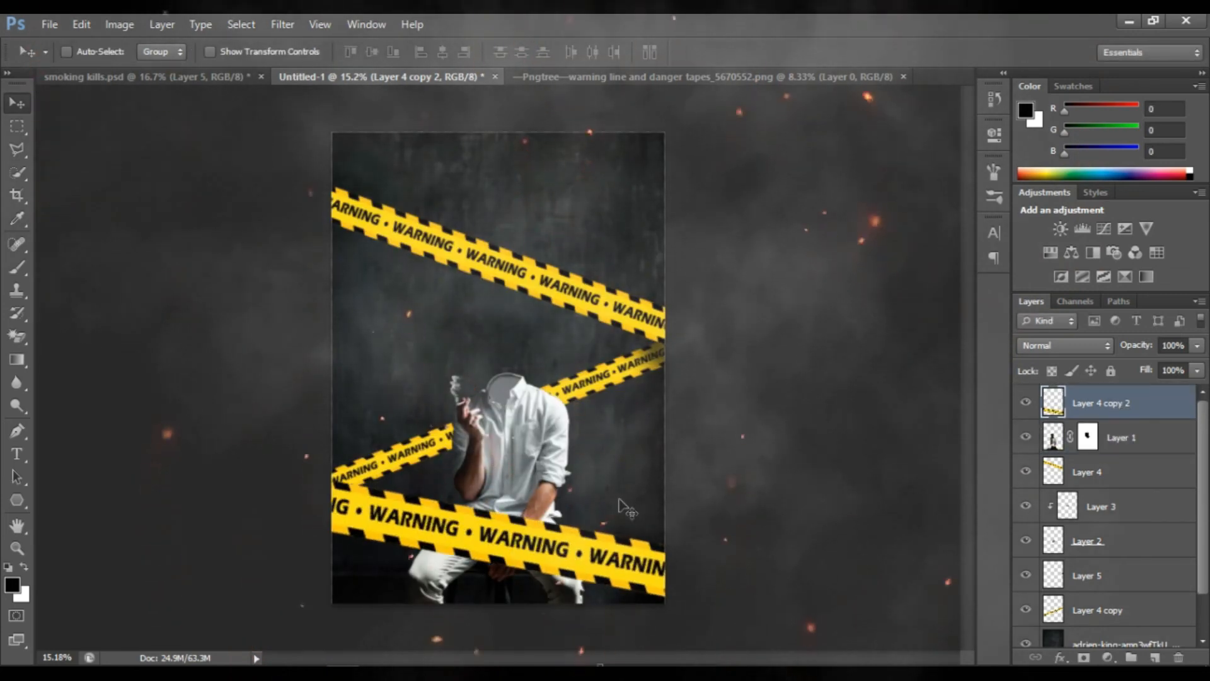
# Apply a Gaussian Blur with a 26.4-pixel radius to the foreground tape on Layer 4 copy 2
pyautogui.click(272, 24)
pyautogui.moveTo(343, 200)
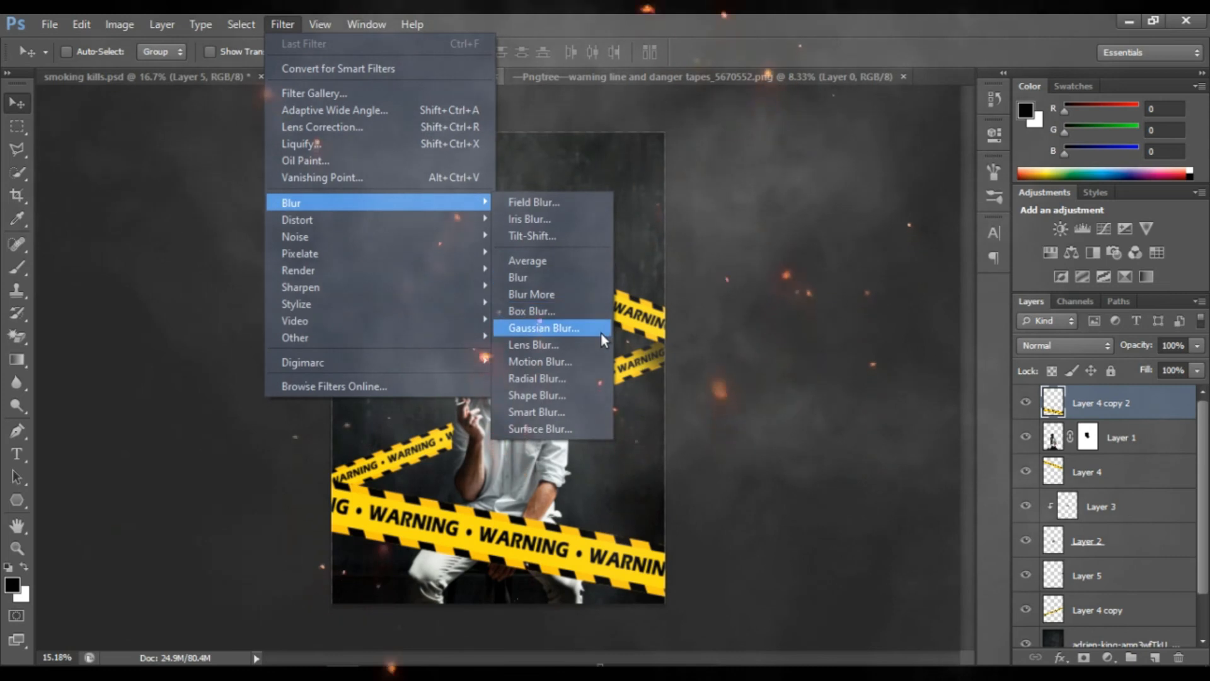
pyautogui.click(600, 330)
pyautogui.moveTo(845, 372); pyautogui.dragTo(841, 372)
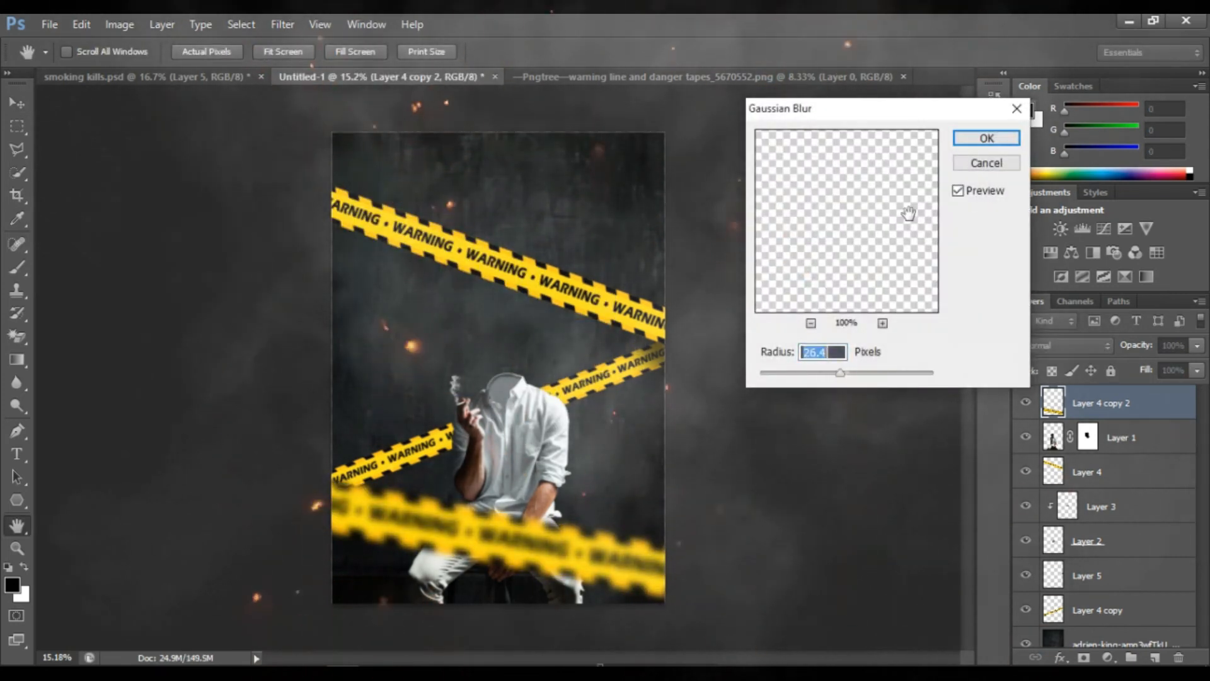
pyautogui.click(984, 140)
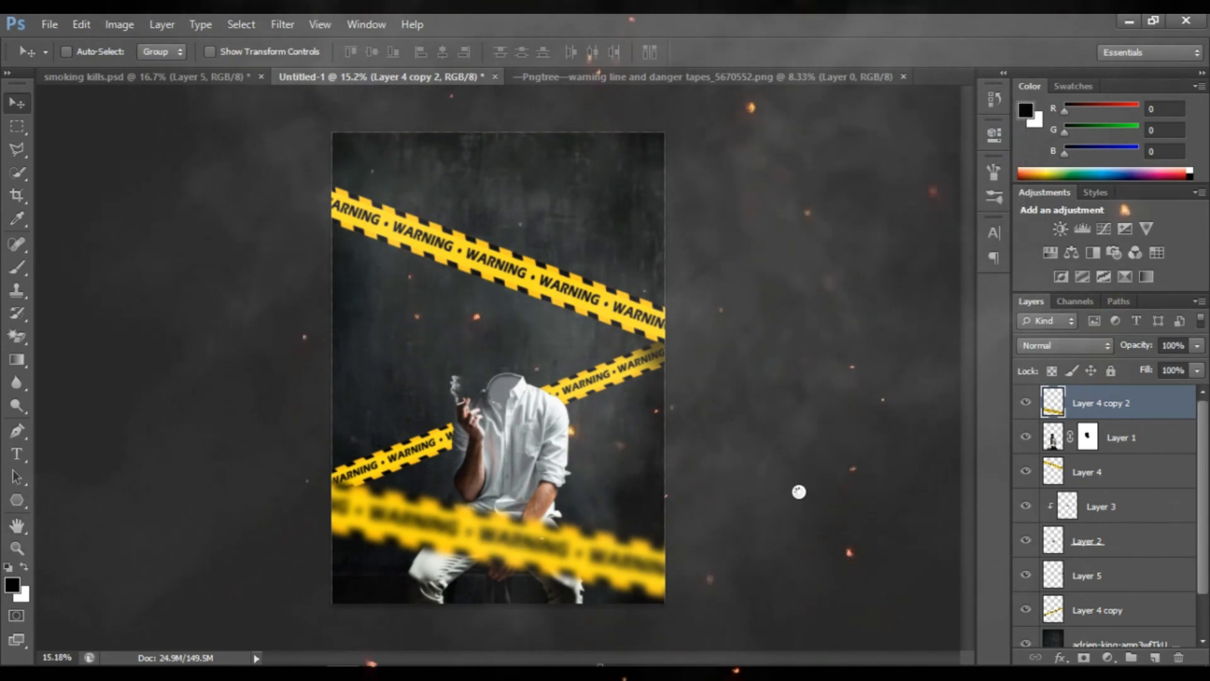
# Add a Hue/Saturation adjustment layer on top with Hue -12, Saturation -9 and Lightness +2
pyautogui.click(1107, 658)
pyautogui.click(1093, 440)
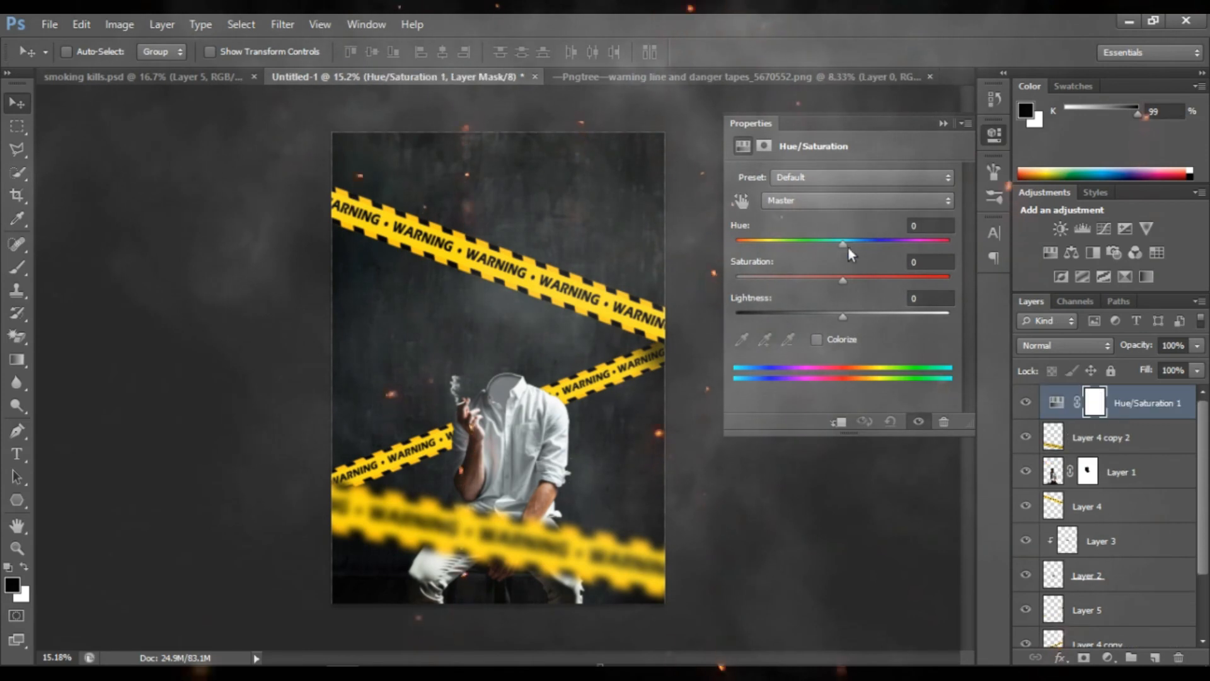
pyautogui.moveTo(837, 243); pyautogui.dragTo(833, 271)
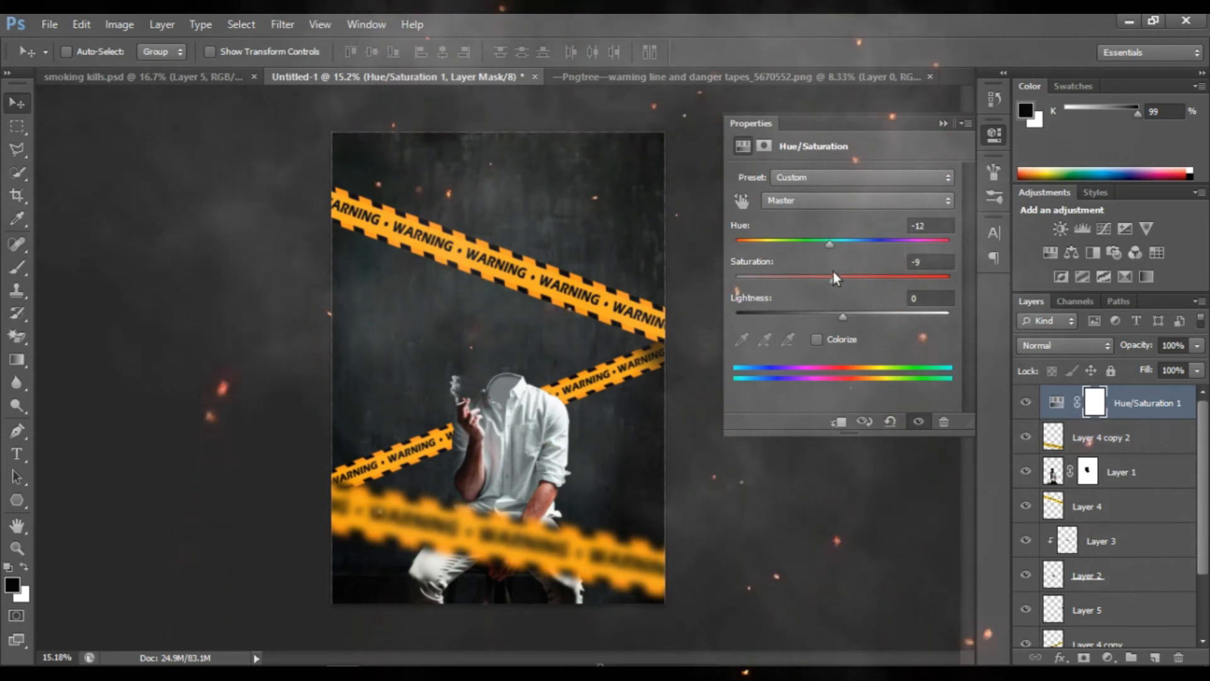
pyautogui.moveTo(838, 320); pyautogui.dragTo(845, 320)
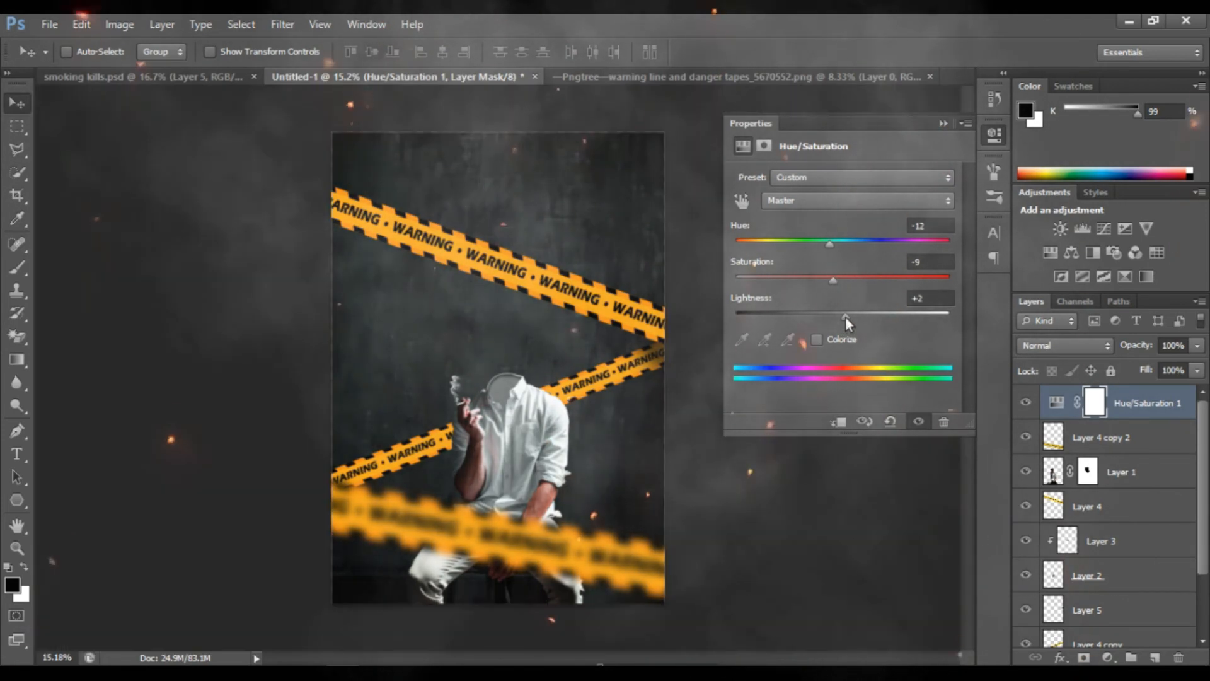
# Add a Curves adjustment layer with a gentle S-curve that slightly lowers the shadows and raises the highlights
pyautogui.click(1108, 658)
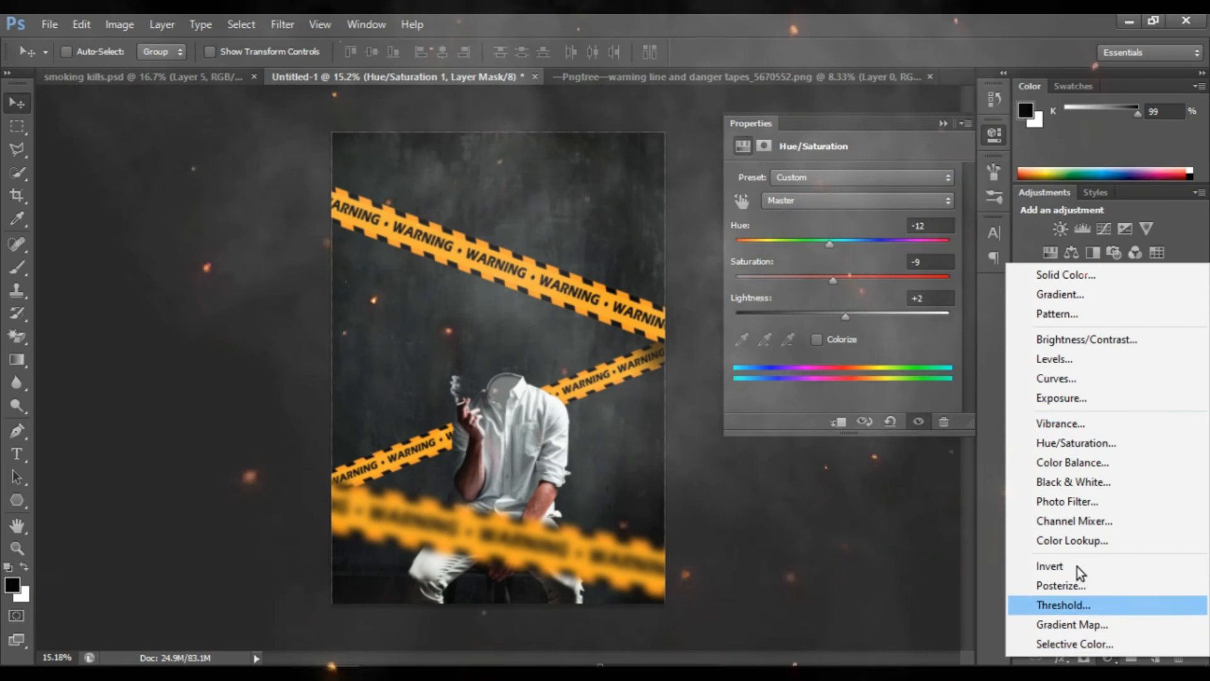
pyautogui.click(1052, 377)
pyautogui.moveTo(790, 375); pyautogui.dragTo(789, 379)
pyautogui.moveTo(927, 246); pyautogui.dragTo(917, 238)
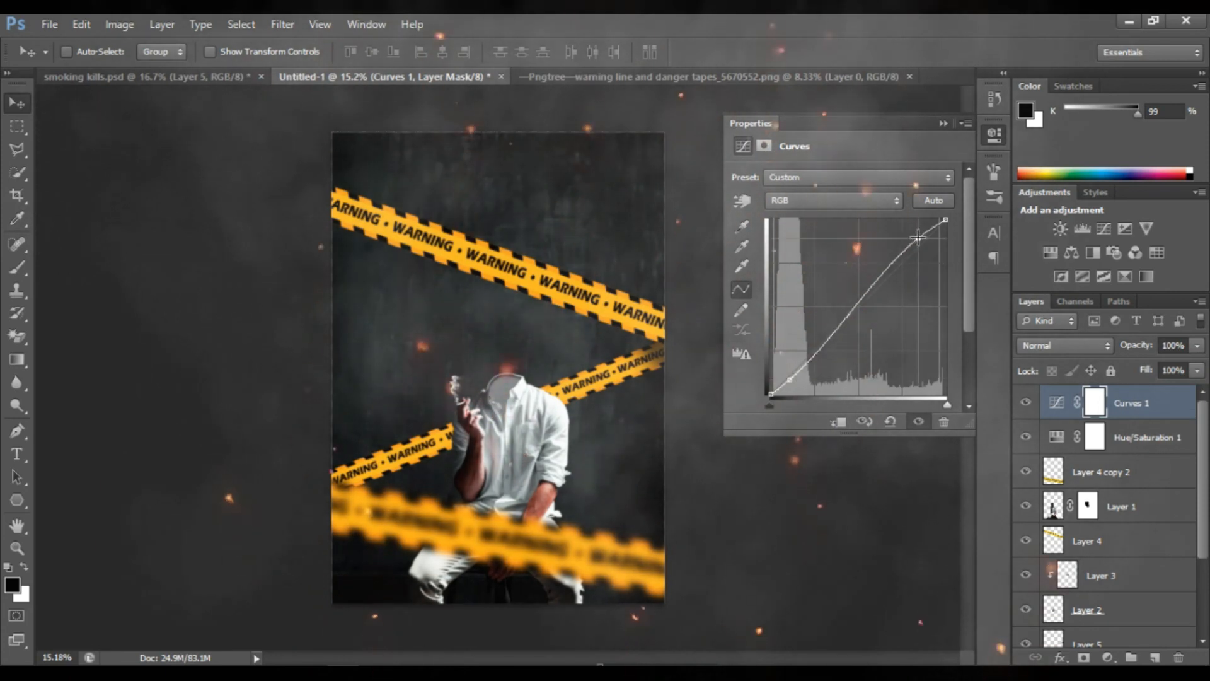
pyautogui.click(942, 124)
# Choose the 2662 px custom brush tip for the Brush tool and set its size to 349 px
pyautogui.press('b')
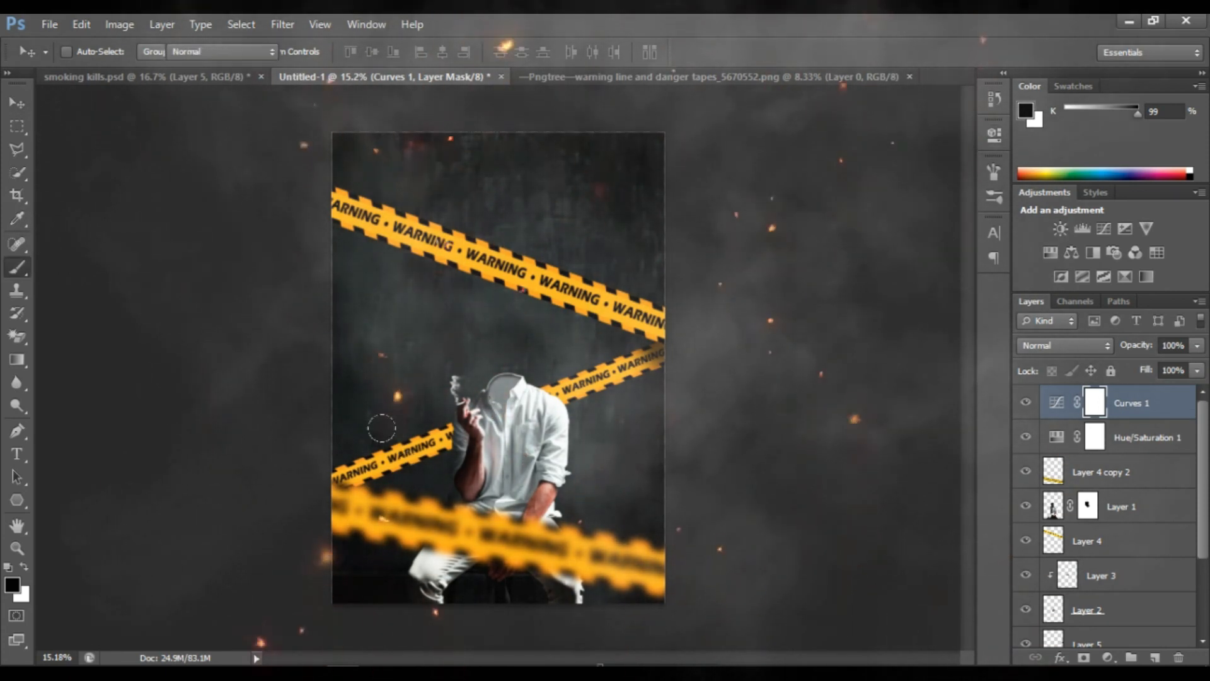
pyautogui.click(90, 51)
pyautogui.moveTo(202, 198); pyautogui.dragTo(201, 261)
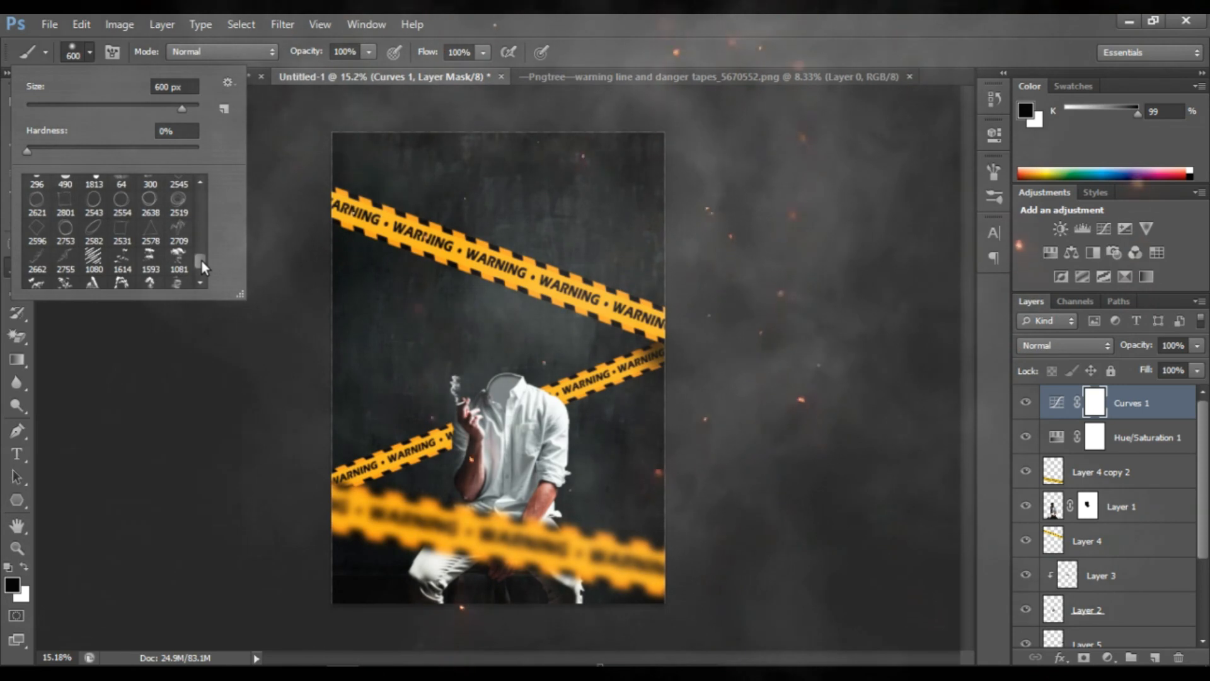
pyautogui.doubleClick(38, 282)
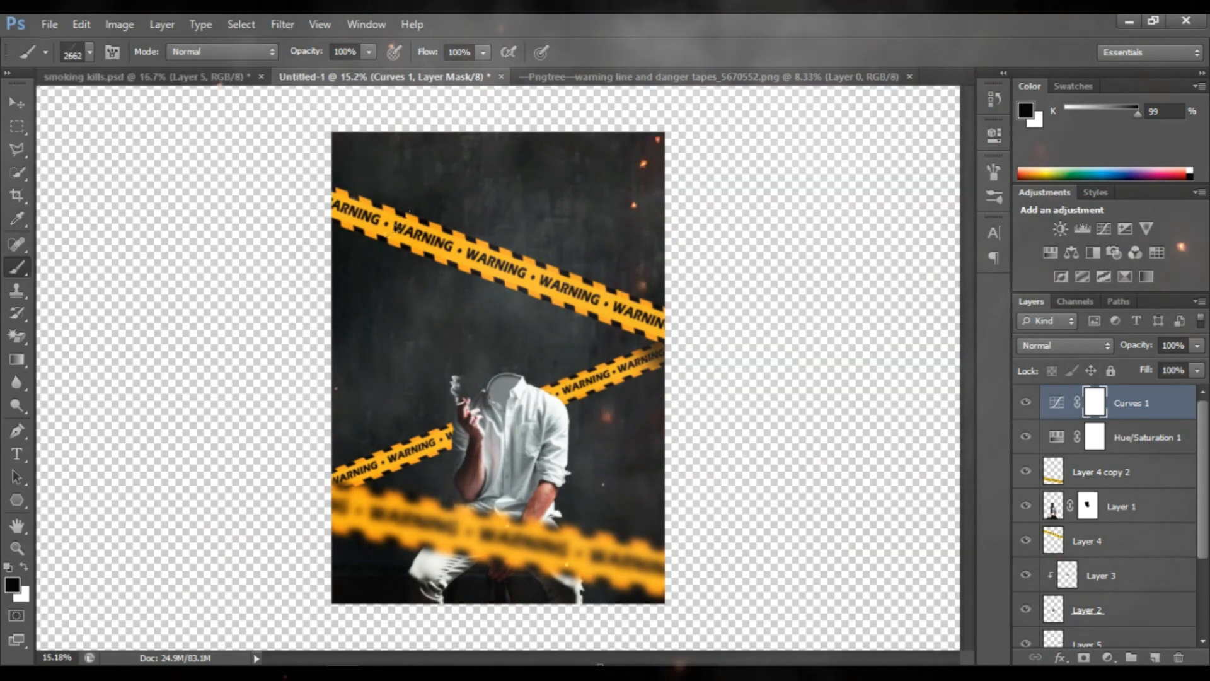
pyautogui.click(91, 51)
pyautogui.moveTo(134, 107); pyautogui.dragTo(136, 107)
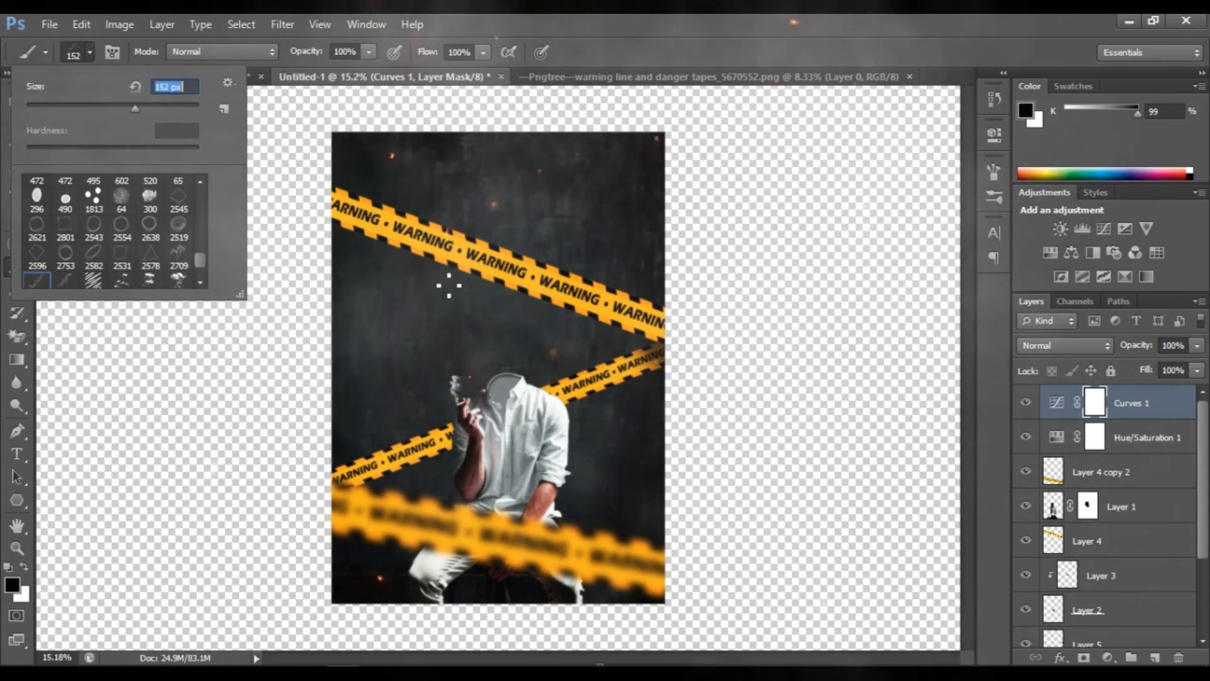
pyautogui.click(169, 108)
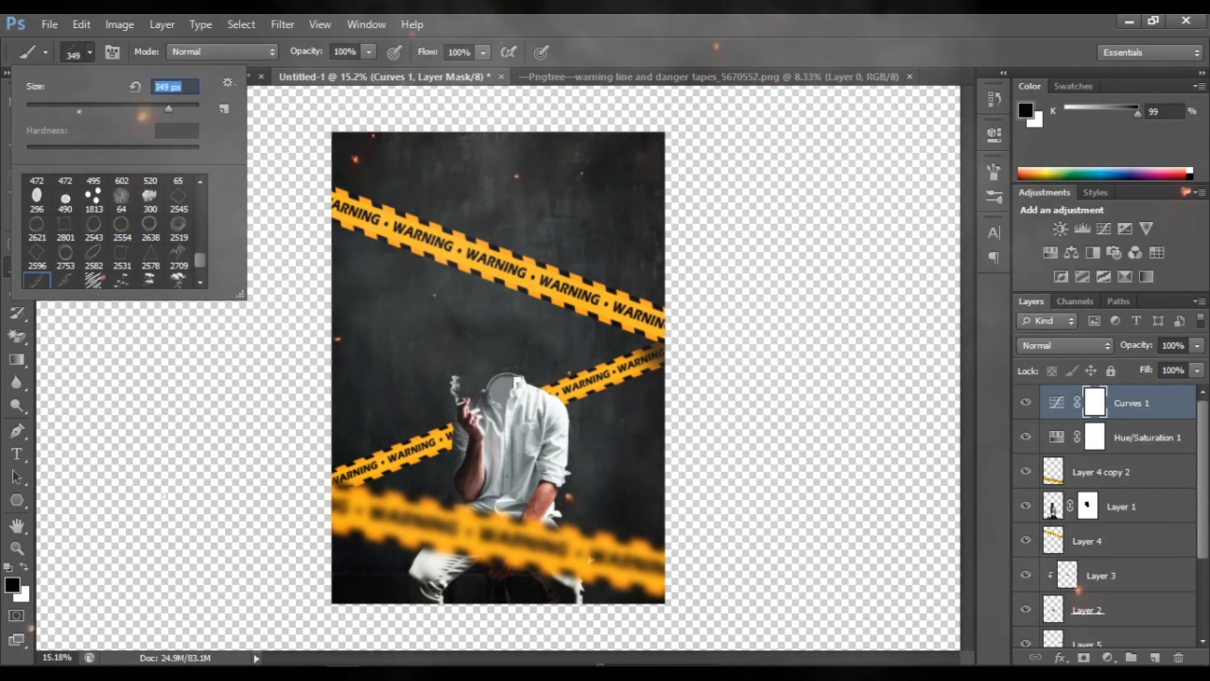
pyautogui.write('400')
pyautogui.press('Return')
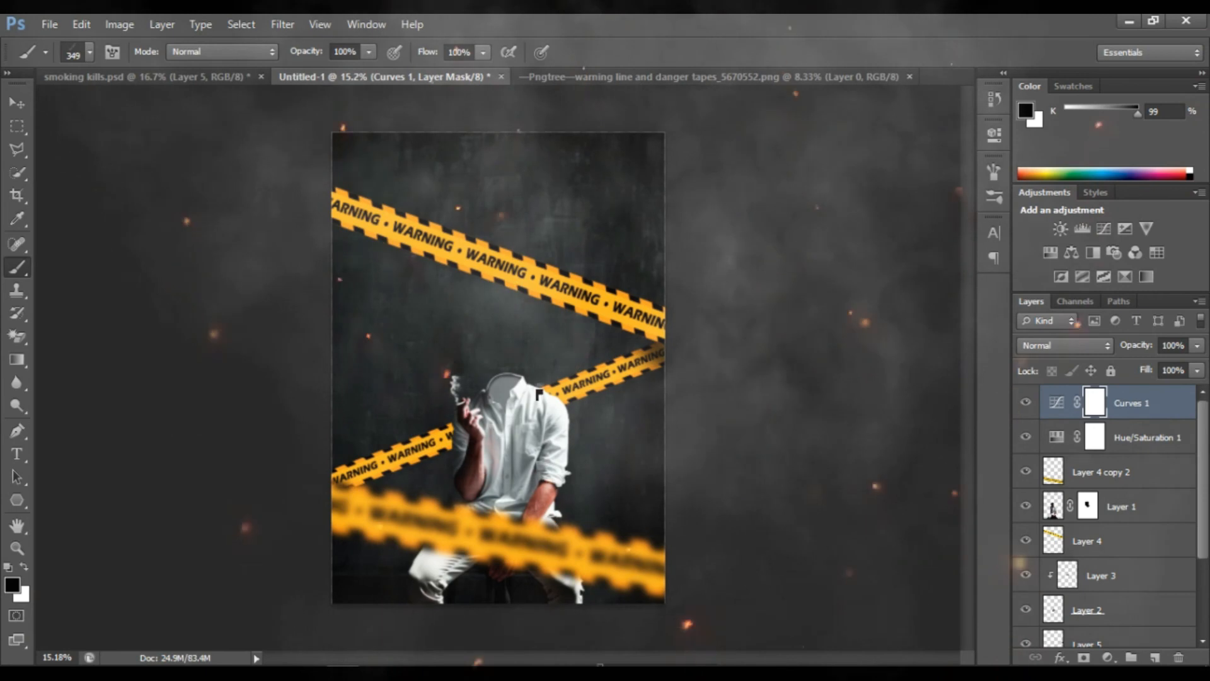
# Stamp white smoke once above the figure on a new top layer, using the smoke brush at 1600 px
pyautogui.press(']')
pyautogui.press(']')
pyautogui.press(']')
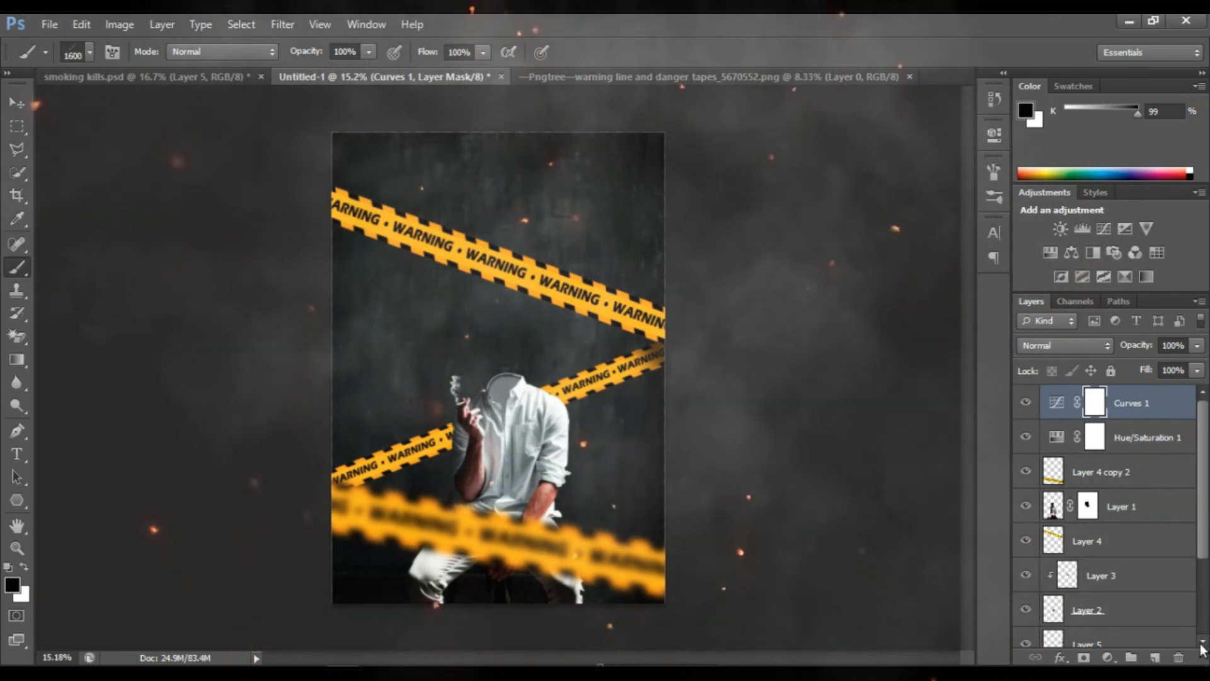
pyautogui.click(1154, 658)
pyautogui.press('x')
pyautogui.click(396, 296)
pyautogui.click(15, 100)
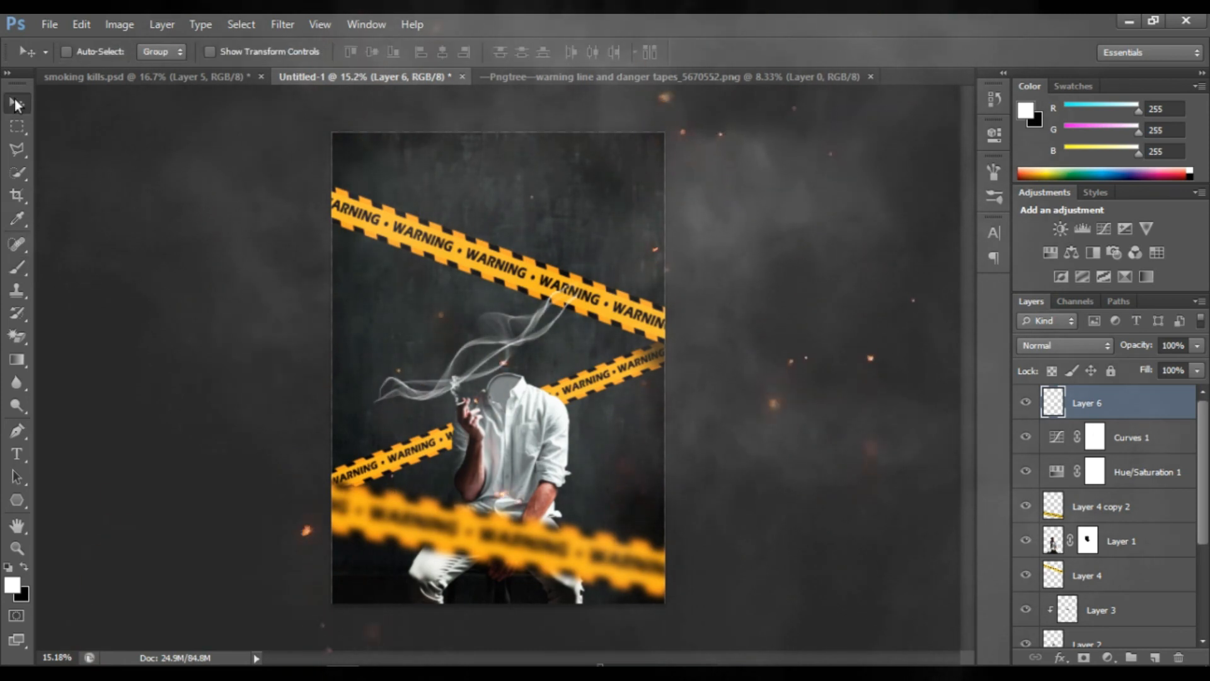
# Scale the smoke on Layer 6 to about half size, rotate it upright by about 92°, and place it rising from the collar
pyautogui.hotkey('ctrl', 't')
pyautogui.moveTo(587, 410); pyautogui.dragTo(538, 380)
pyautogui.moveTo(566, 382); pyautogui.dragTo(416, 471)
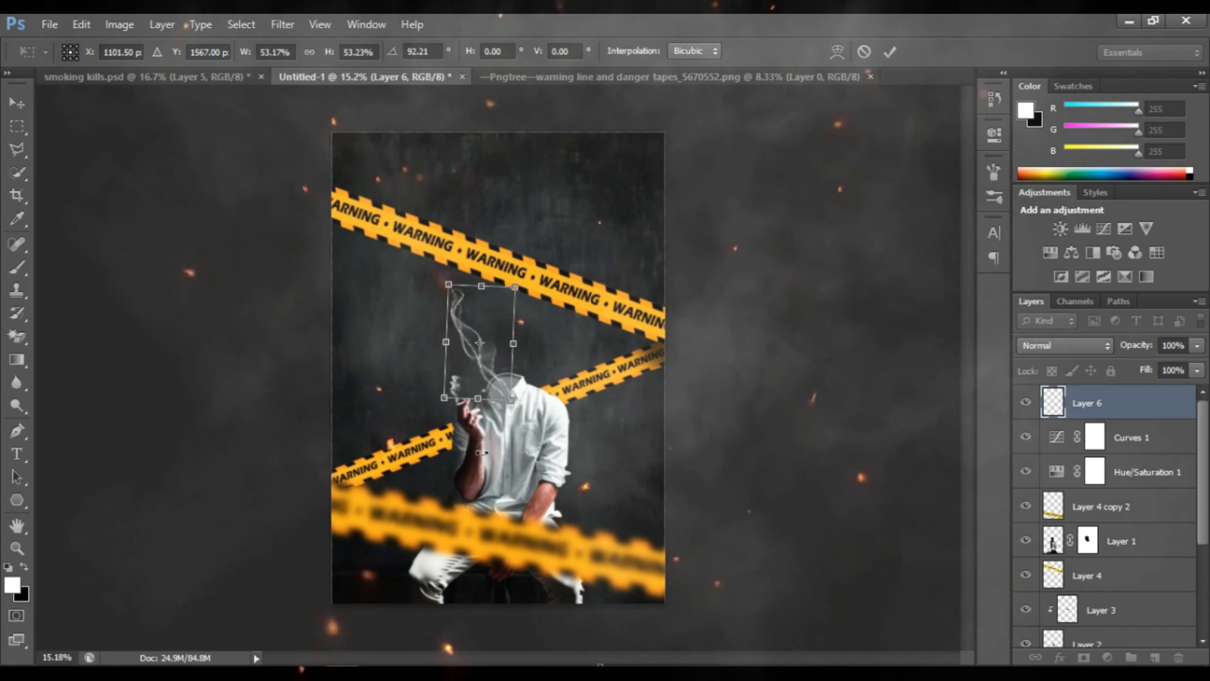
pyautogui.moveTo(511, 400); pyautogui.dragTo(488, 379)
pyautogui.press('Return')
# Move the smoke's Layer 6 below Layer 1 so it sits directly above Layer 4 in the layer order
pyautogui.scroll(4, 508, 387)
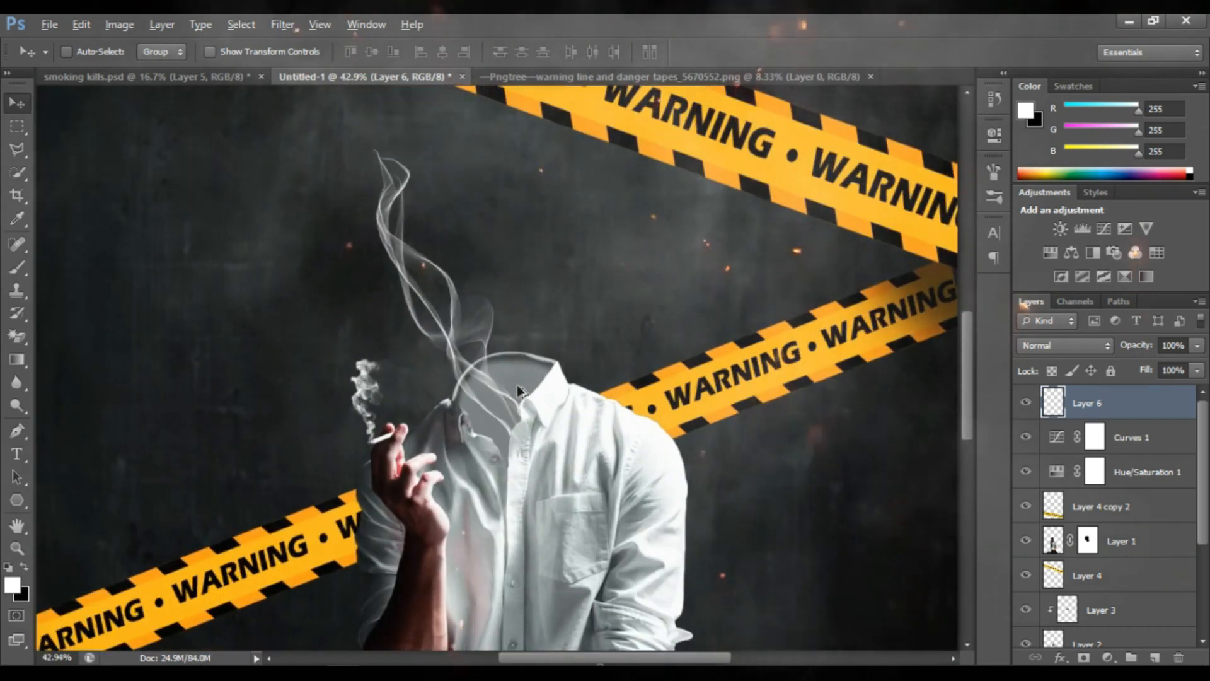
pyautogui.scroll(3, 515, 387)
pyautogui.moveTo(1122, 541); pyautogui.dragTo(1132, 549)
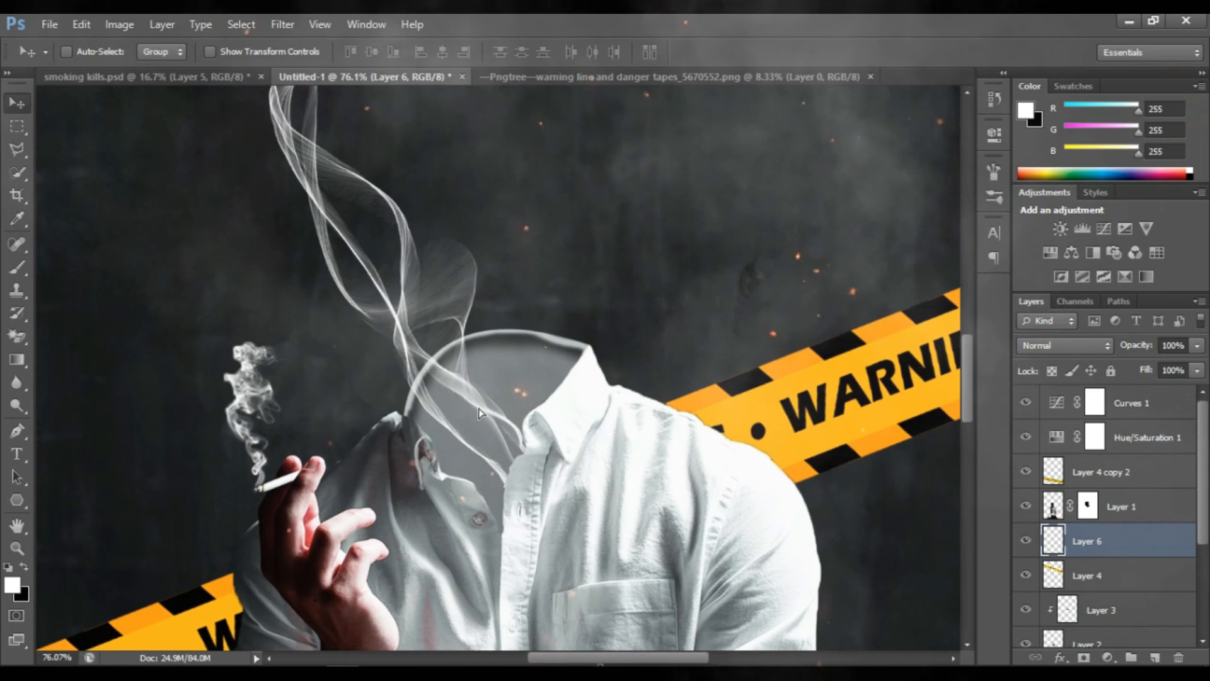
# Rotate the smoke on Layer 6 by about 12.3° and reposition it inside the shirt's empty collar opening
pyautogui.hotkey('ctrl', 't')
pyautogui.moveTo(750, 435); pyautogui.dragTo(715, 471)
pyautogui.moveTo(509, 365); pyautogui.dragTo(478, 370)
pyautogui.press('Return')
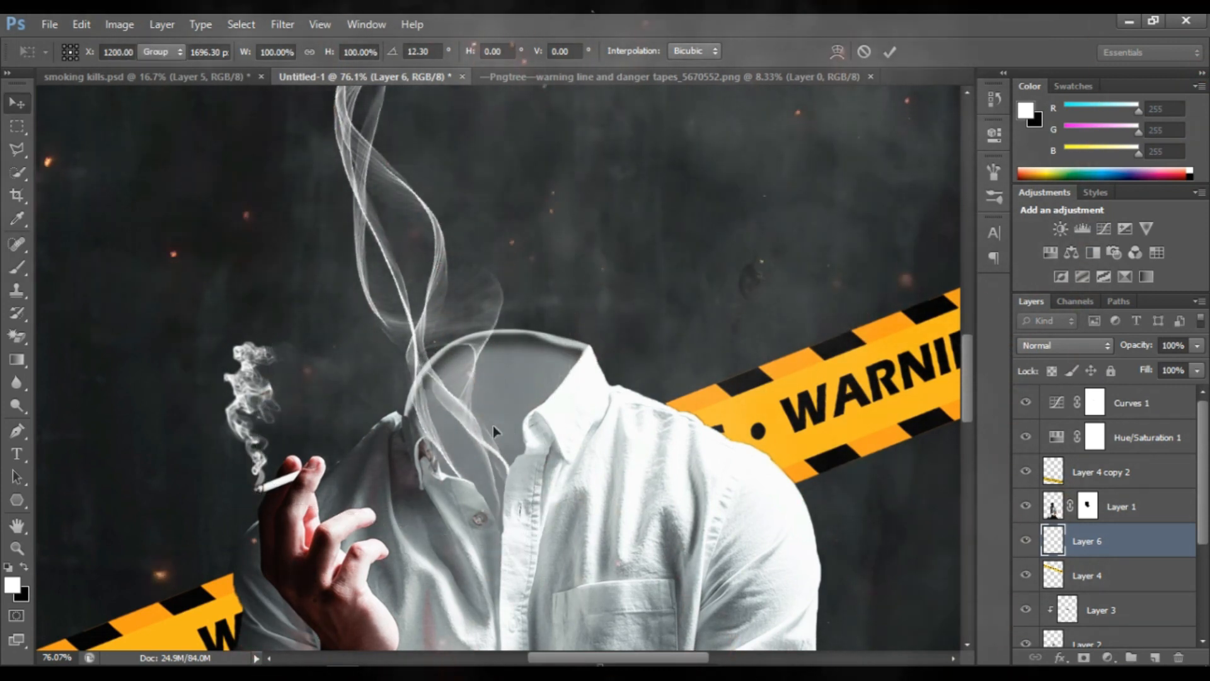
pyautogui.scroll(-5, 494, 426)
pyautogui.scroll(-2, 493, 428)
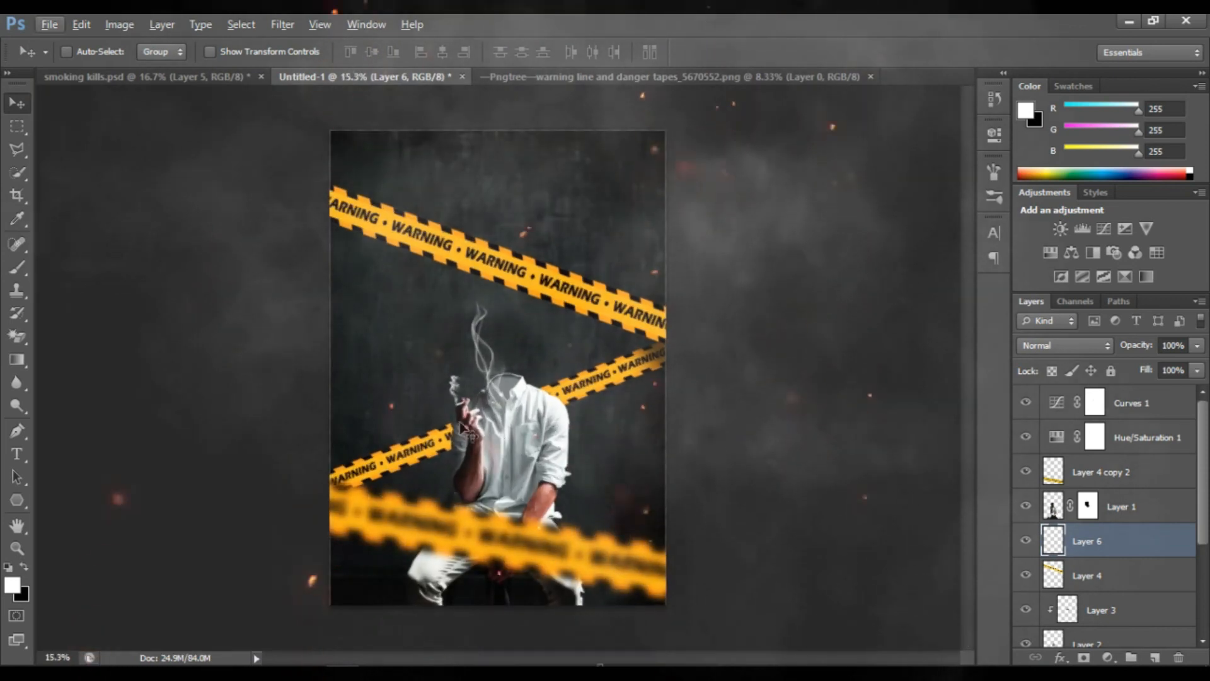